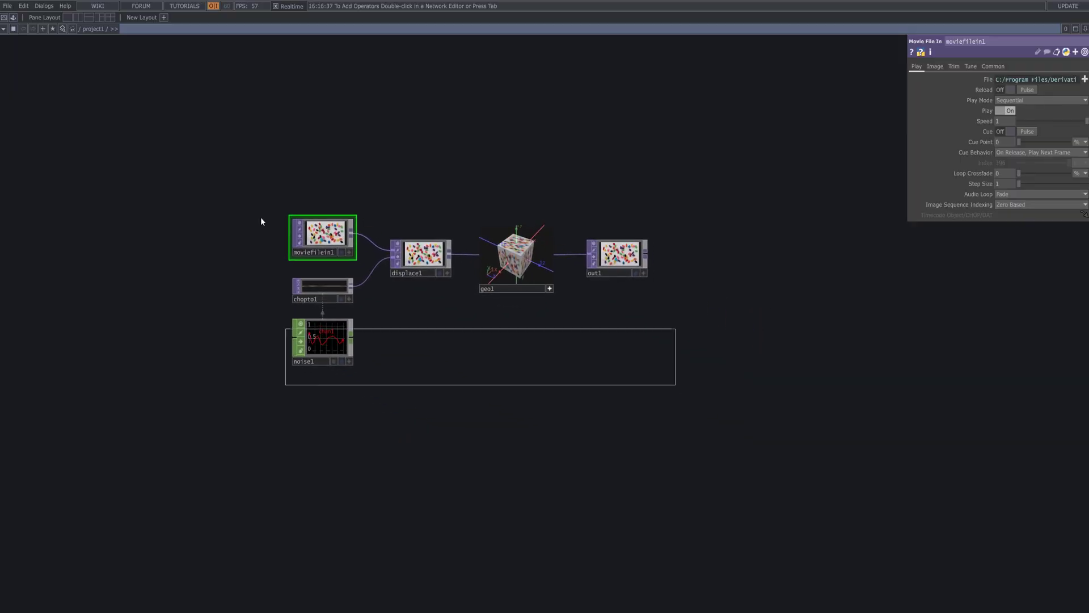
Step: Delete all six default operators from the project network
{"action": "left_click_drag", "start_coordinate": [262, 221], "coordinate": [268, 182]}
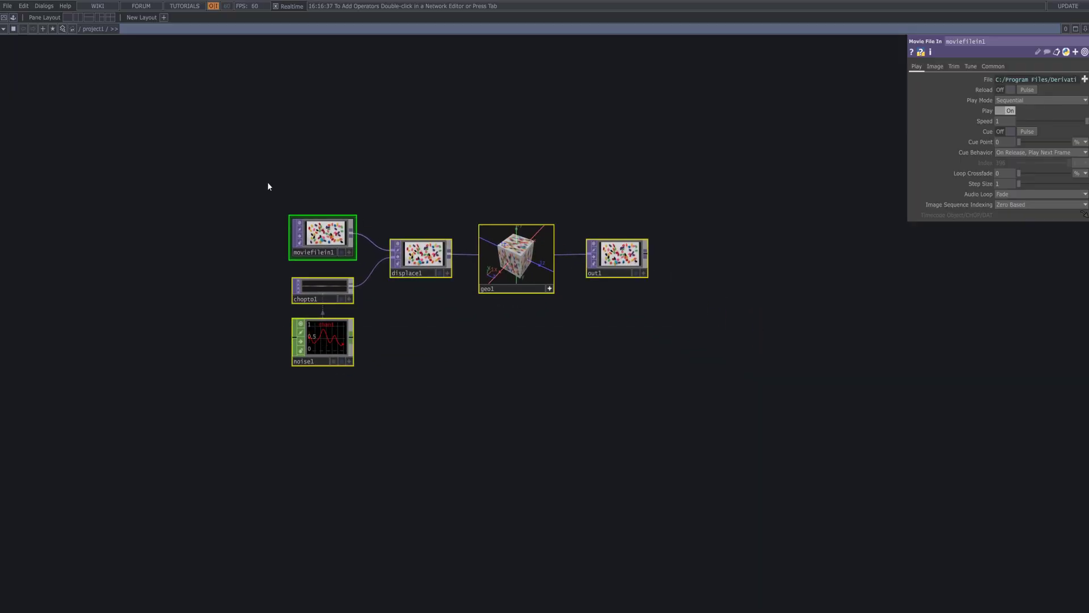
{"action": "key", "text": "Delete"}
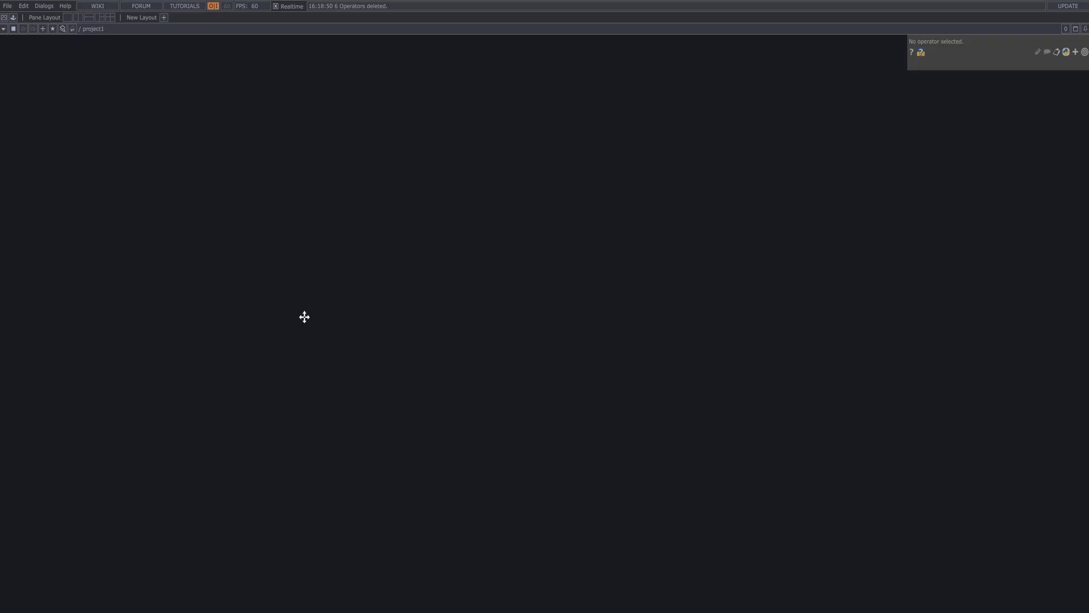
Step: Add a Movie File In TOP and load the image of people standing in a white room
{"action": "key", "text": "Tab"}
{"action": "left_click", "coordinate": [230, 411]}
{"action": "left_click", "coordinate": [302, 274]}
{"action": "left_click", "coordinate": [1084, 78]}
{"action": "left_click_drag", "start_coordinate": [311, 276], "coordinate": [322, 263]}
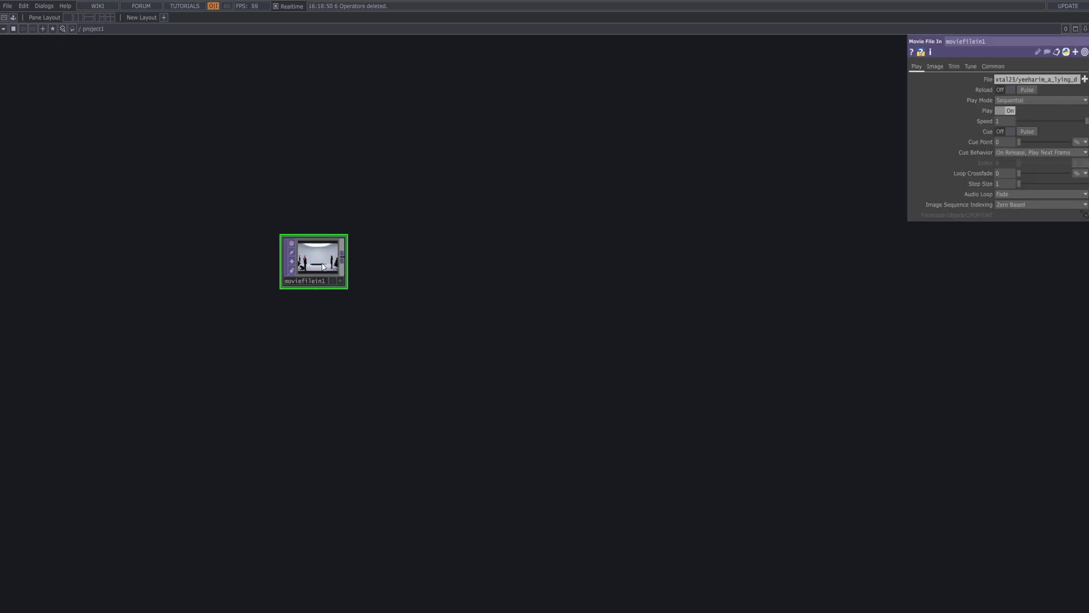
Step: Add a second Movie File In TOP below the first and load the hand footage into it
{"action": "scroll", "coordinate": [315, 258], "scroll_direction": "up", "scroll_amount": 5}
{"action": "scroll", "coordinate": [314, 259], "scroll_direction": "up", "scroll_amount": 3}
{"action": "left_click_drag", "start_coordinate": [614, 165], "coordinate": [667, 101]}
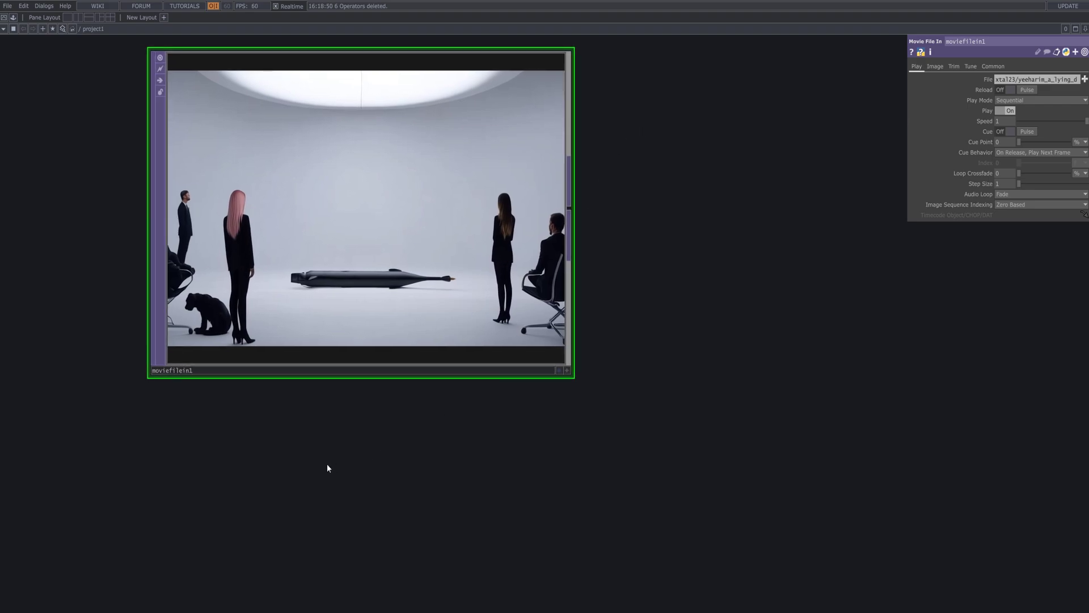
{"action": "scroll", "coordinate": [421, 344], "scroll_direction": "down", "scroll_amount": 3}
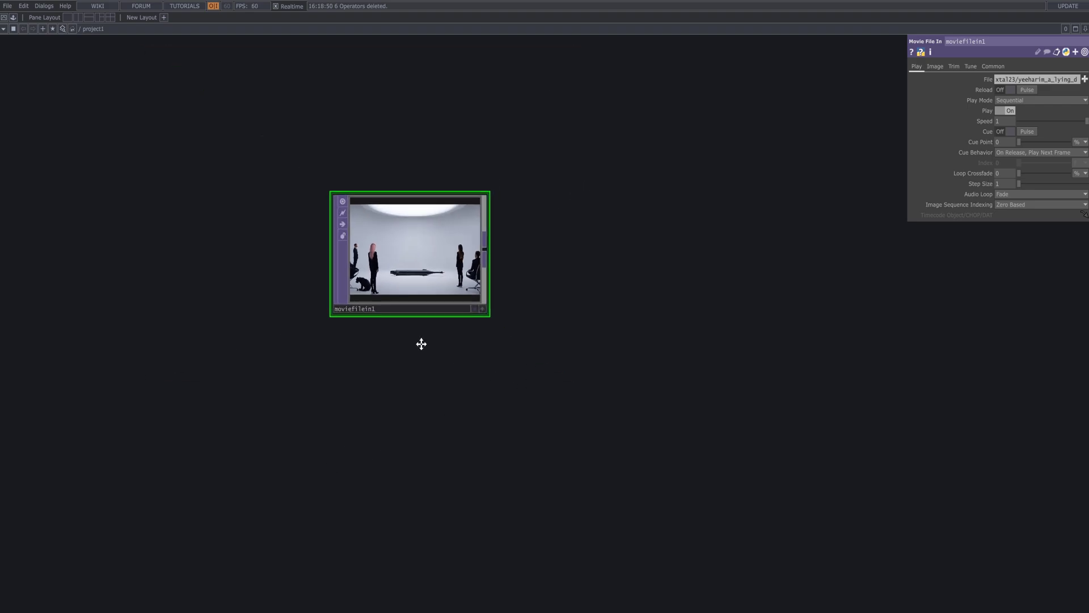
{"action": "left_click_drag", "start_coordinate": [421, 344], "coordinate": [290, 264]}
{"action": "double_click", "coordinate": [308, 304]}
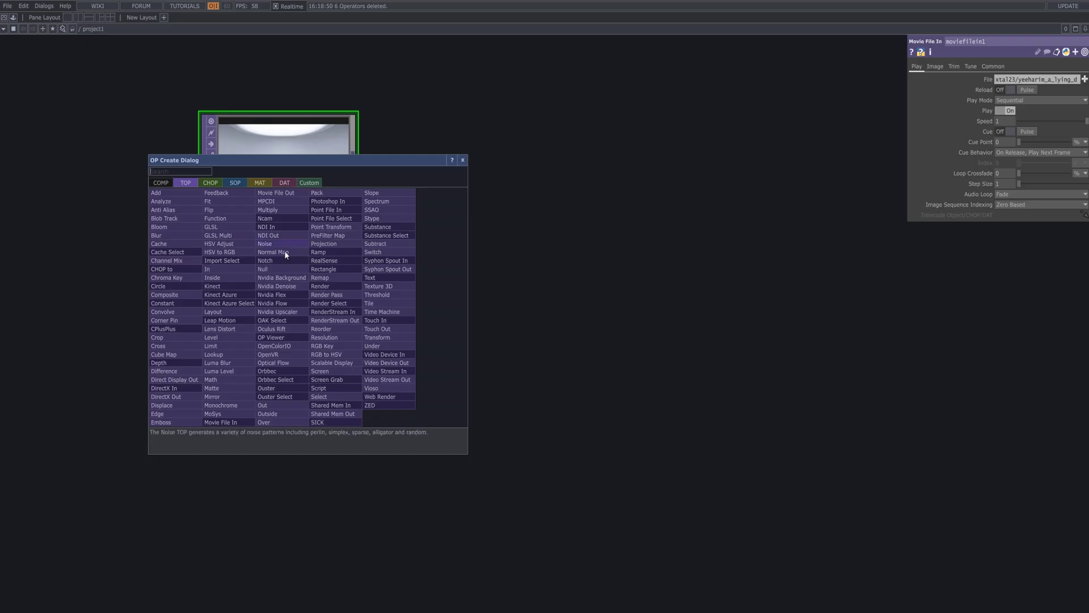
{"action": "left_click", "coordinate": [220, 424]}
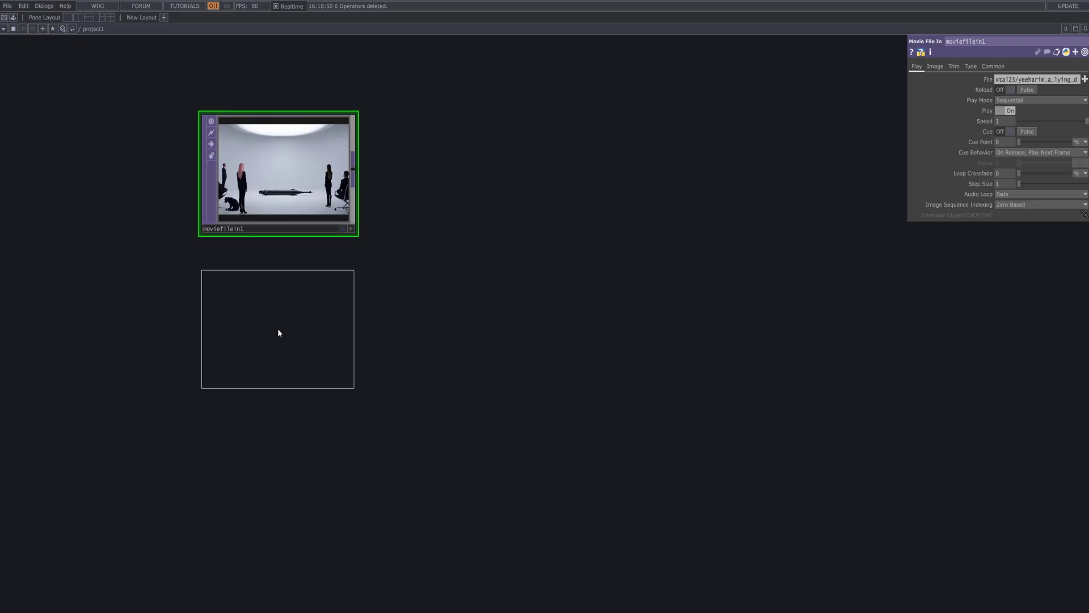
{"action": "left_click", "coordinate": [277, 329]}
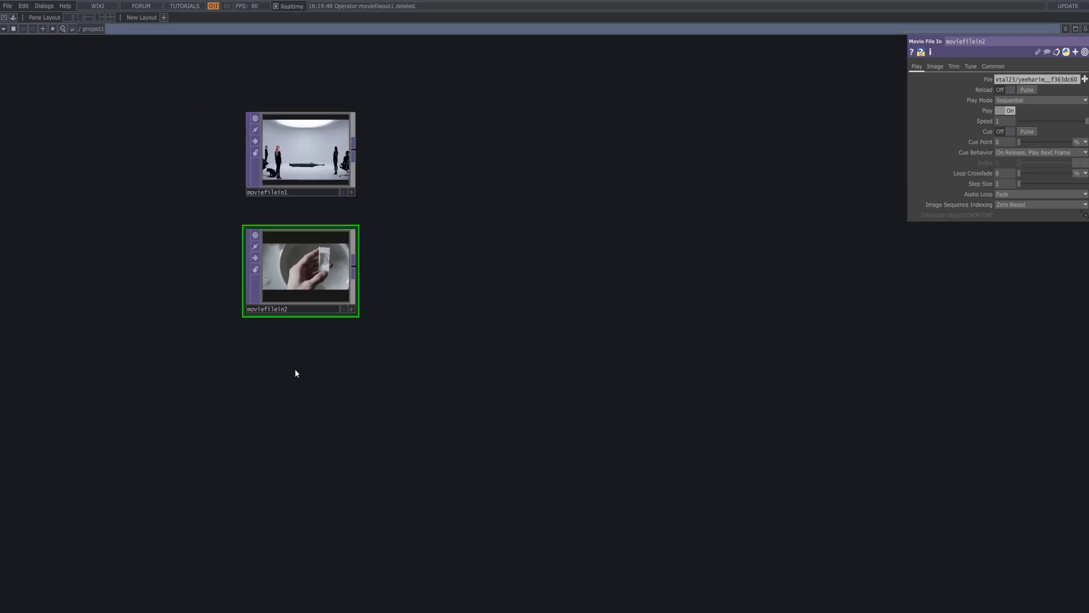
{"action": "key", "text": "Delete"}
Step: Add a third Movie File In TOP below the other two and load 2-1.mov into it
{"action": "key", "text": "Tab"}
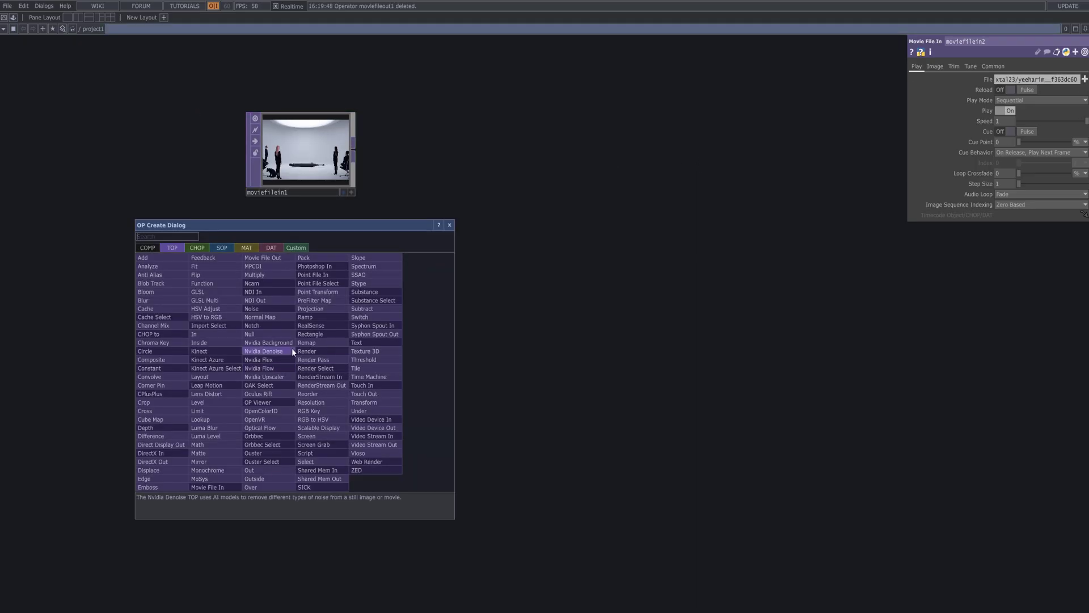
{"action": "left_click", "coordinate": [219, 485]}
{"action": "left_click", "coordinate": [297, 433]}
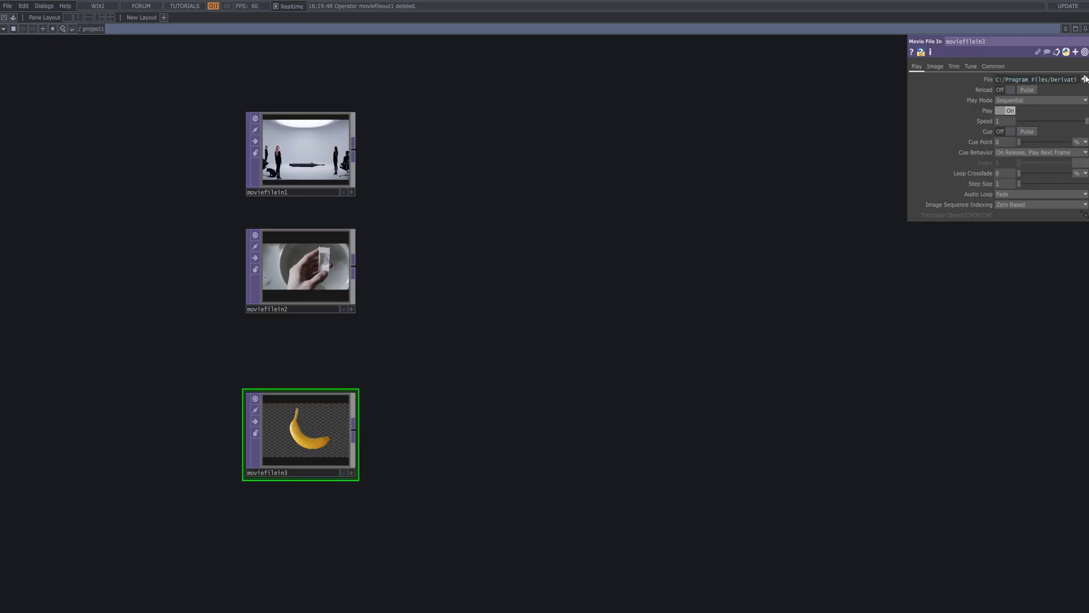
{"action": "left_click_drag", "start_coordinate": [1085, 79], "coordinate": [1039, 79]}
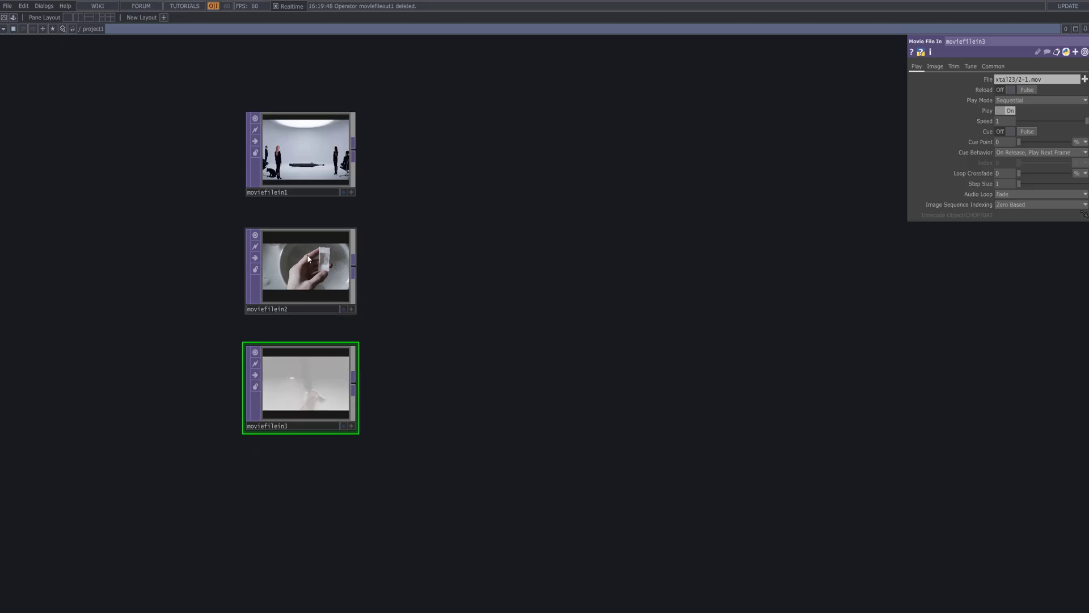
Step: Add a Switch TOP to the right of the three Movie File In operators, leaving space between them
{"action": "scroll", "coordinate": [416, 267], "scroll_direction": "down", "scroll_amount": 3}
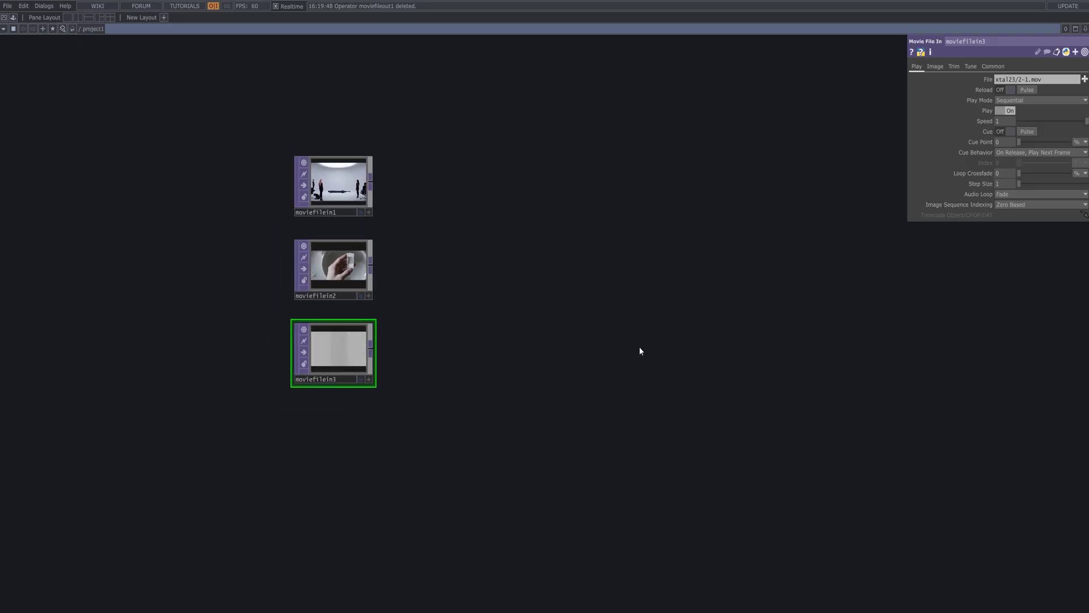
{"action": "left_click_drag", "start_coordinate": [639, 346], "coordinate": [447, 404]}
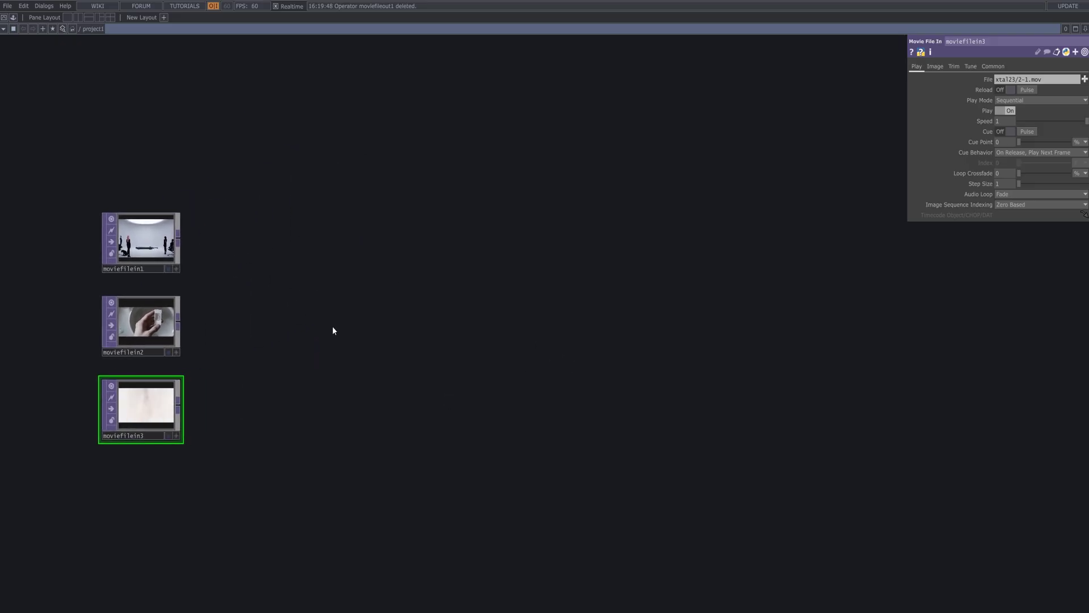
{"action": "left_click_drag", "start_coordinate": [389, 363], "coordinate": [341, 354]}
{"action": "key", "text": "Tab"}
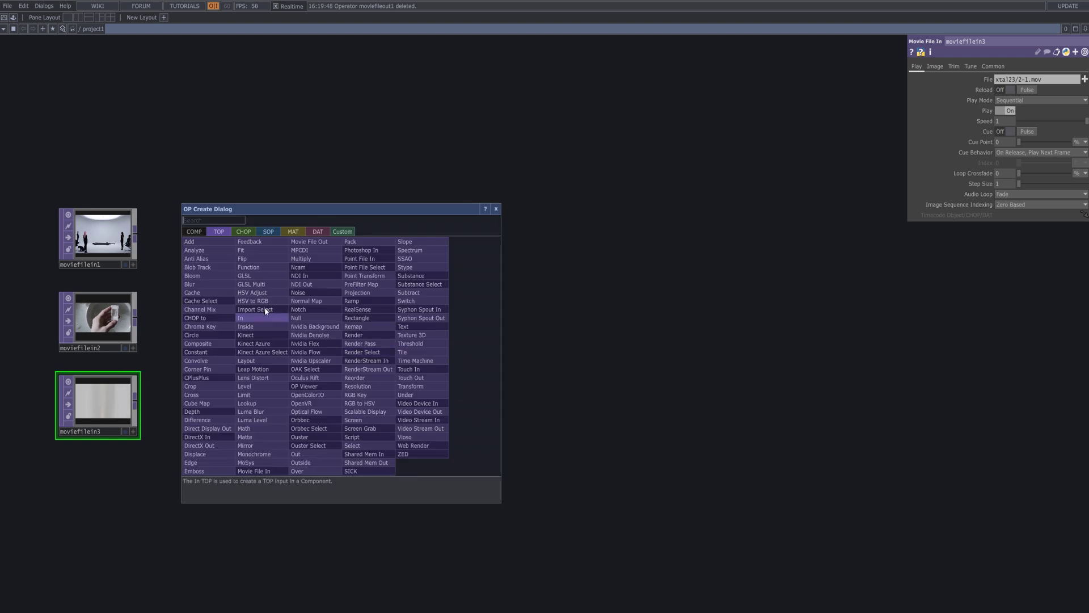
{"action": "type", "text": "sw"}
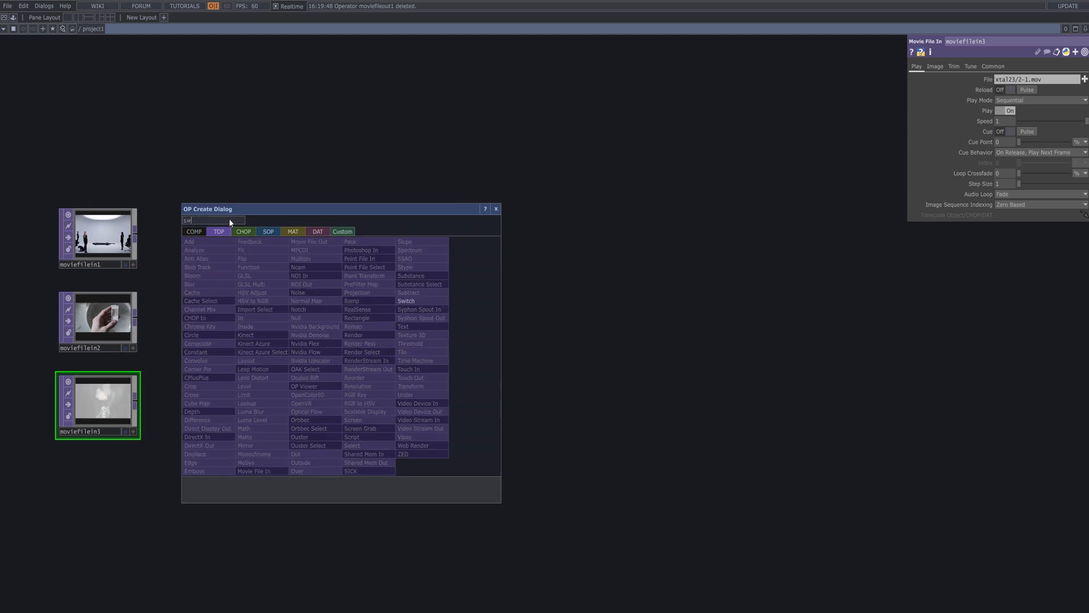
{"action": "left_click", "coordinate": [406, 301]}
{"action": "left_click", "coordinate": [308, 322]}
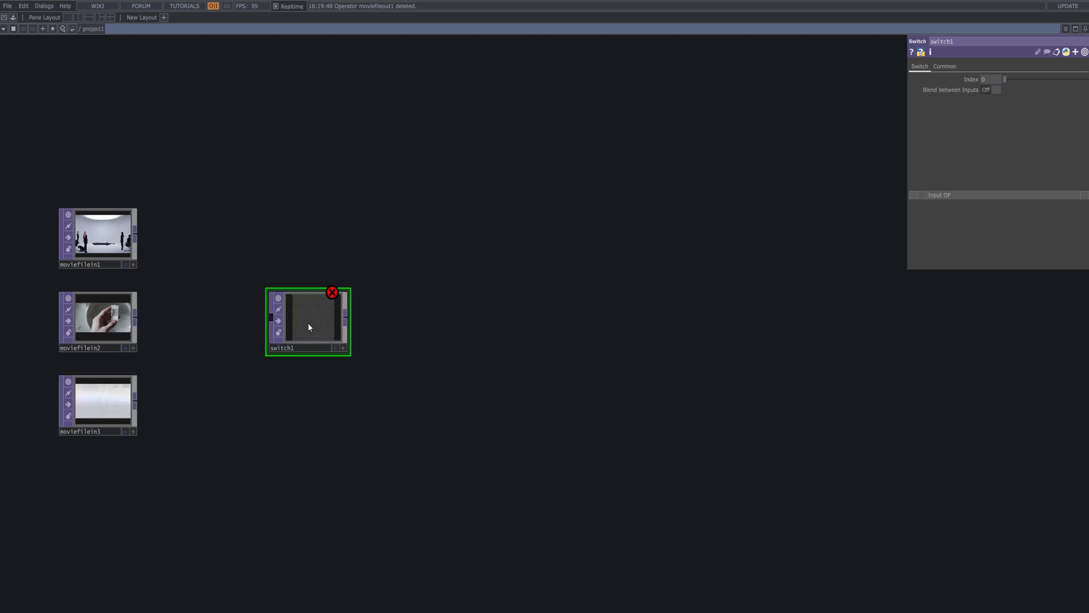
{"action": "left_click_drag", "start_coordinate": [280, 333], "coordinate": [436, 334]}
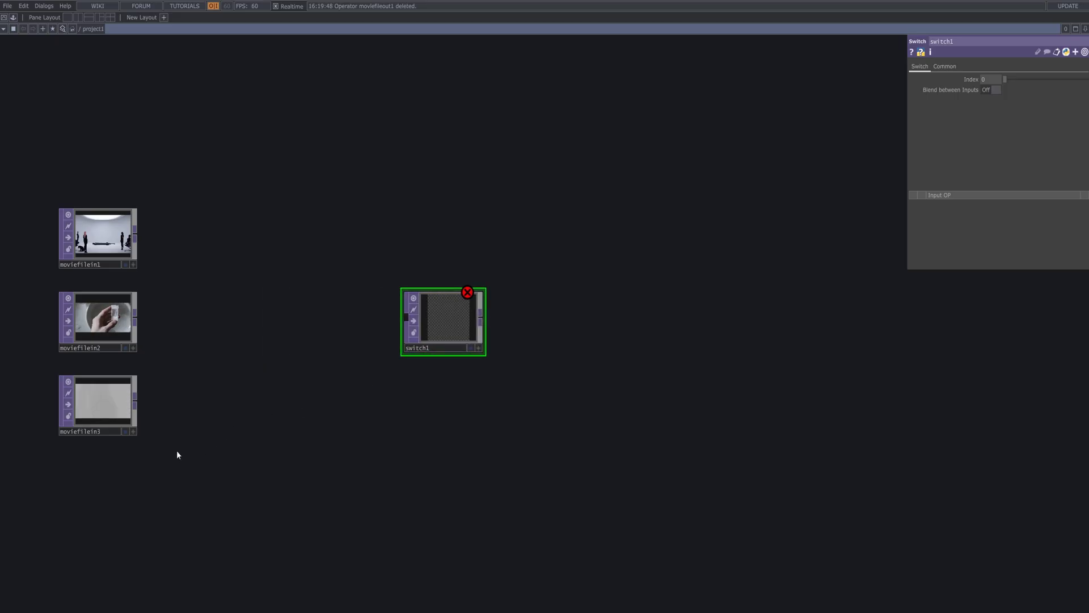
Step: Connect all three Movie File In operators to the Switch TOP and turn on its Blend between Inputs option
{"action": "left_click_drag", "start_coordinate": [209, 440], "coordinate": [107, 195]}
{"action": "left_click_drag", "start_coordinate": [135, 233], "coordinate": [579, 320]}
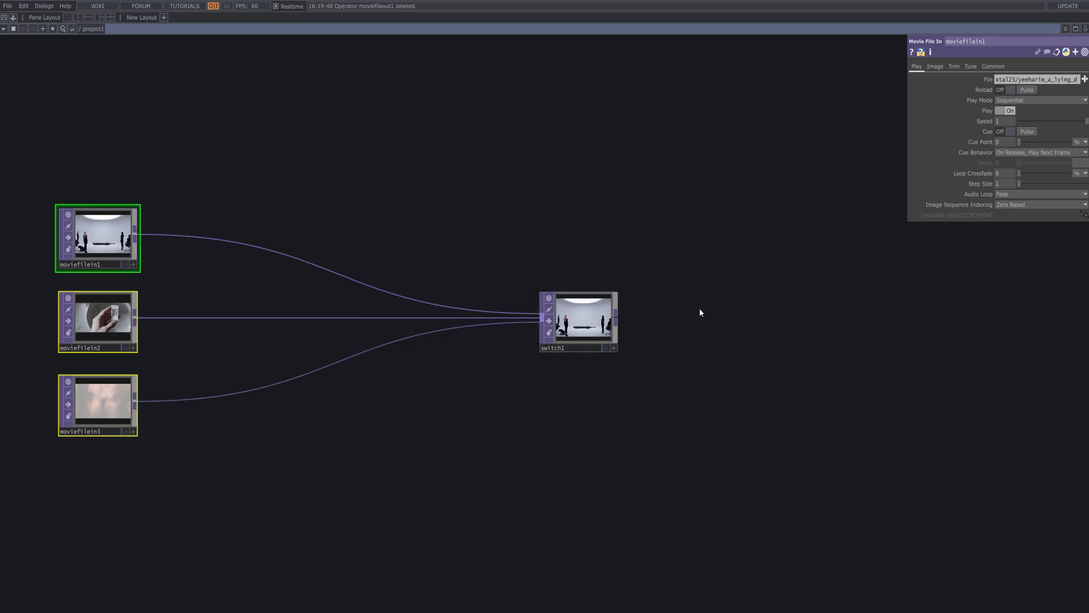
{"action": "left_click_drag", "start_coordinate": [700, 311], "coordinate": [577, 341]}
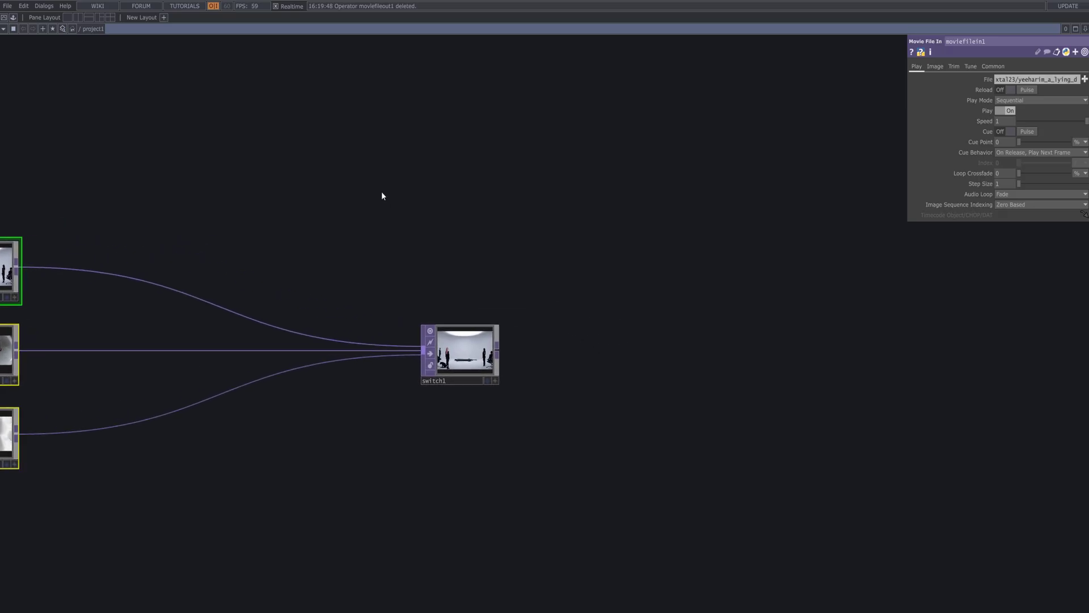
{"action": "left_click", "coordinate": [502, 338]}
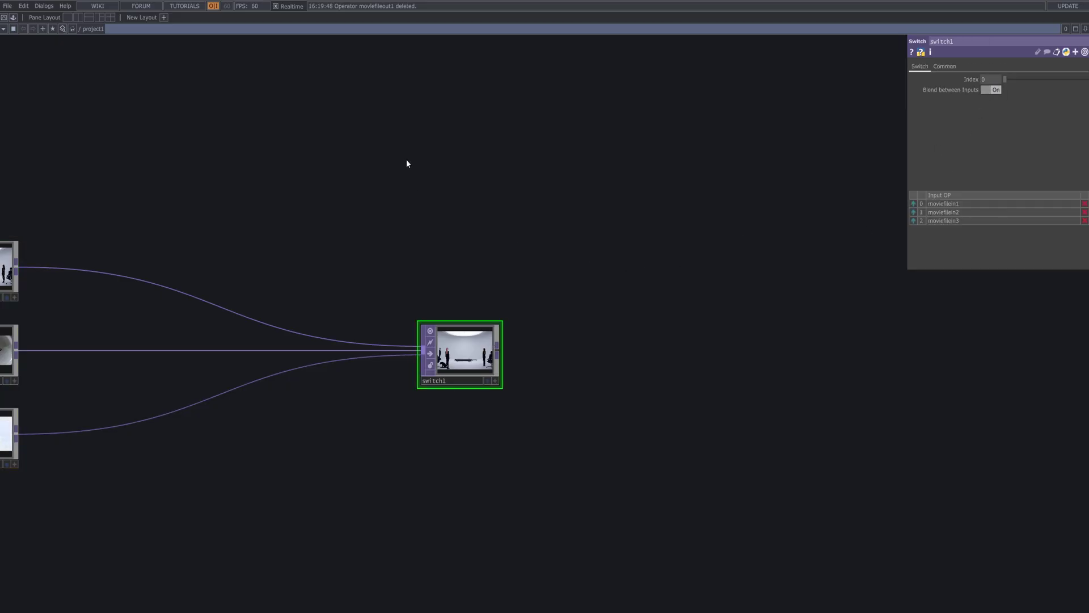
Step: Add an LFO CHOP above the Switch TOP
{"action": "key", "text": "Tab"}
{"action": "left_click", "coordinate": [309, 37]}
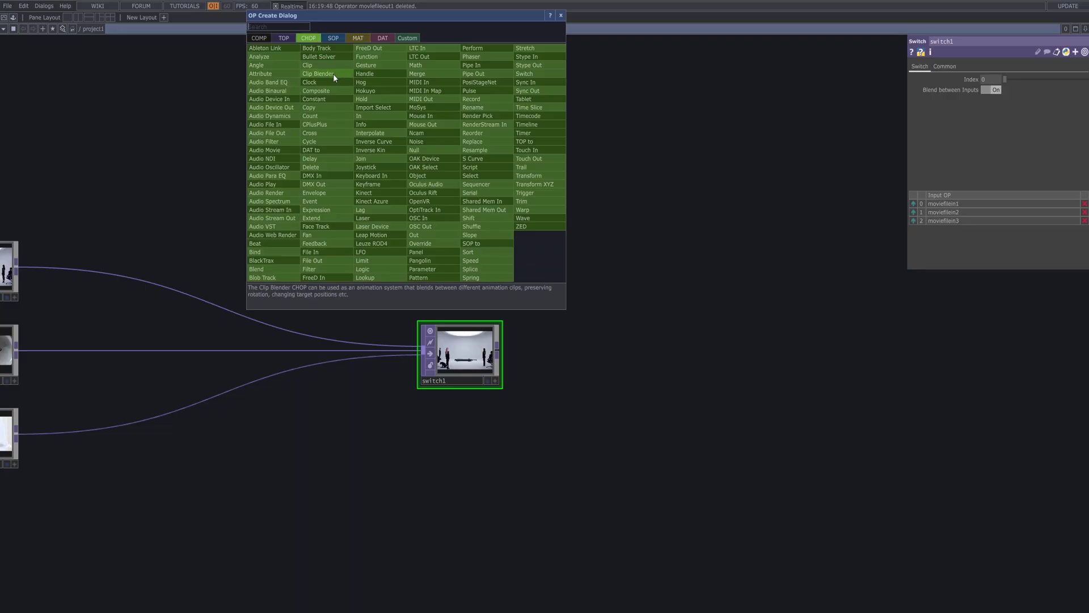
{"action": "type", "text": "lf"}
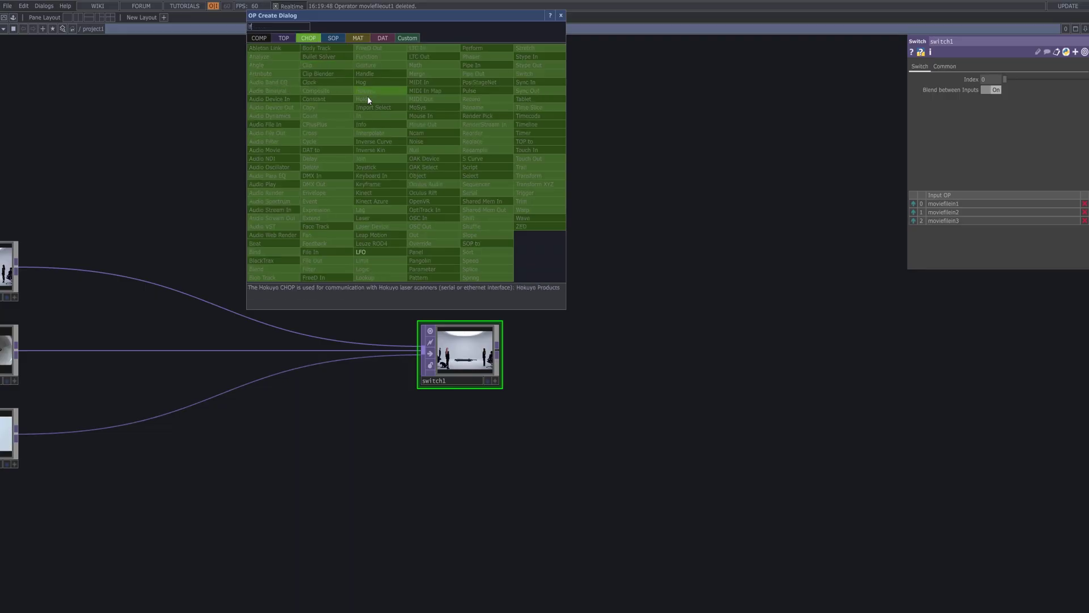
{"action": "left_click", "coordinate": [361, 252]}
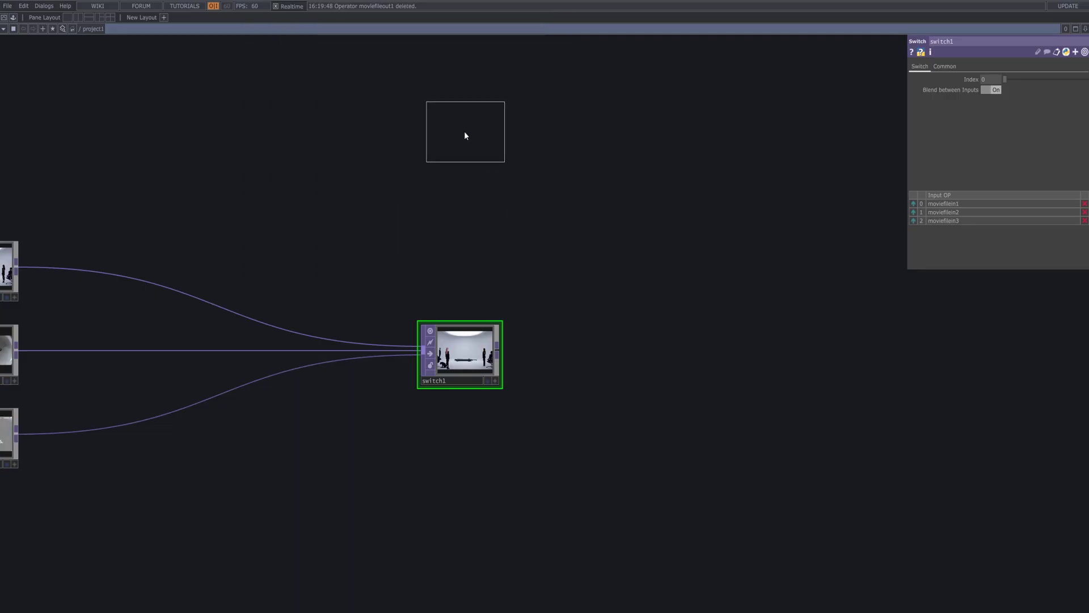
{"action": "left_click", "coordinate": [466, 135]}
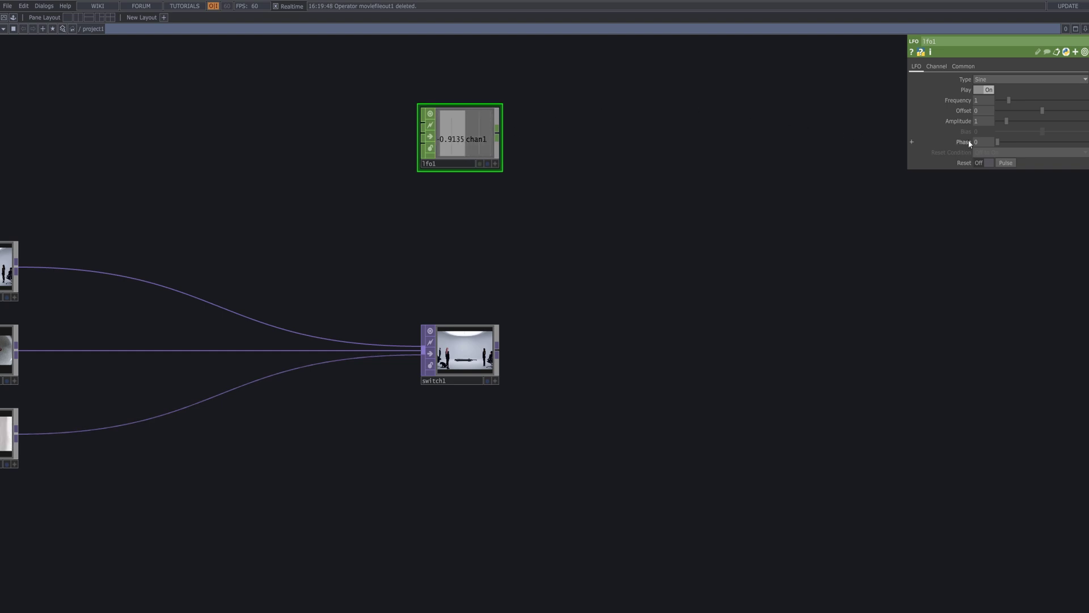
Step: Set the LFO's frequency to 0.35, offset to 0.74, amplitude to 0.52 and phase to 0.033
{"action": "left_click_drag", "start_coordinate": [1008, 102], "coordinate": [1002, 107]}
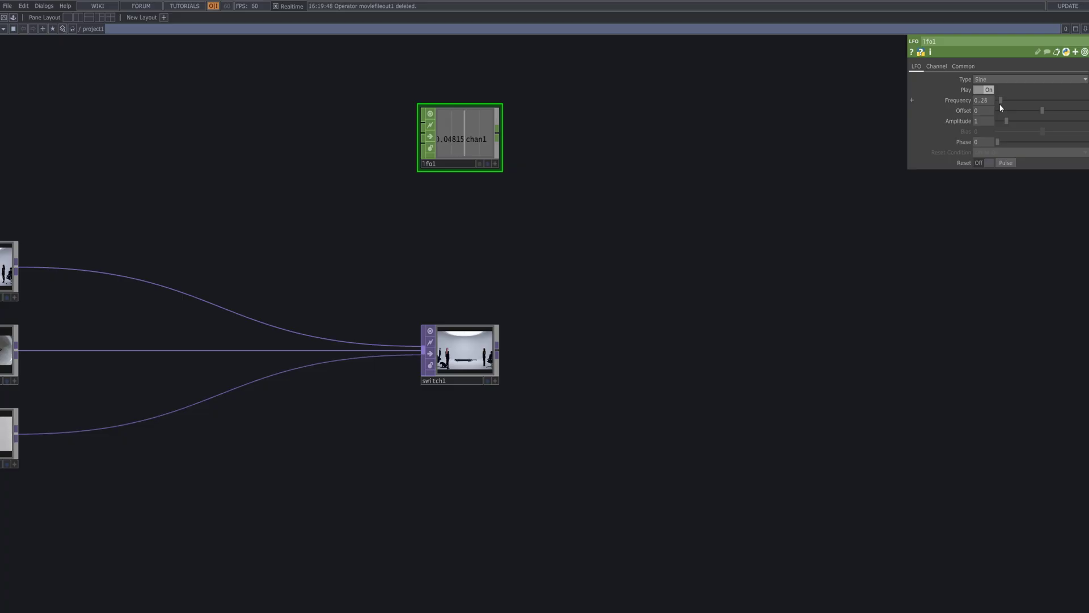
{"action": "left_click_drag", "start_coordinate": [1002, 104], "coordinate": [1000, 105]}
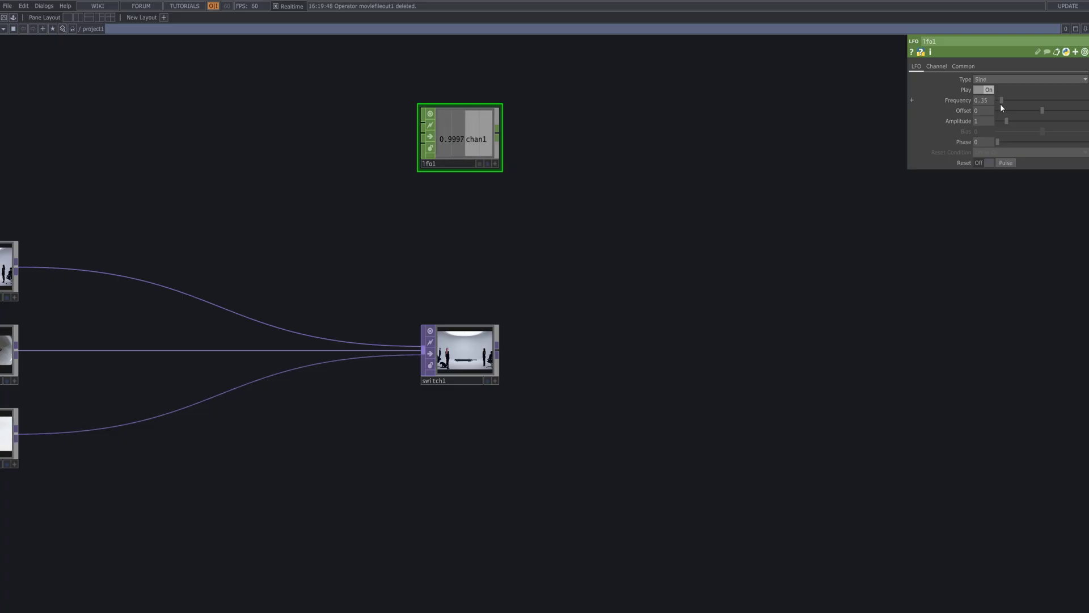
{"action": "left_click_drag", "start_coordinate": [1001, 107], "coordinate": [1000, 107]}
{"action": "left_click_drag", "start_coordinate": [1042, 108], "coordinate": [1061, 114]}
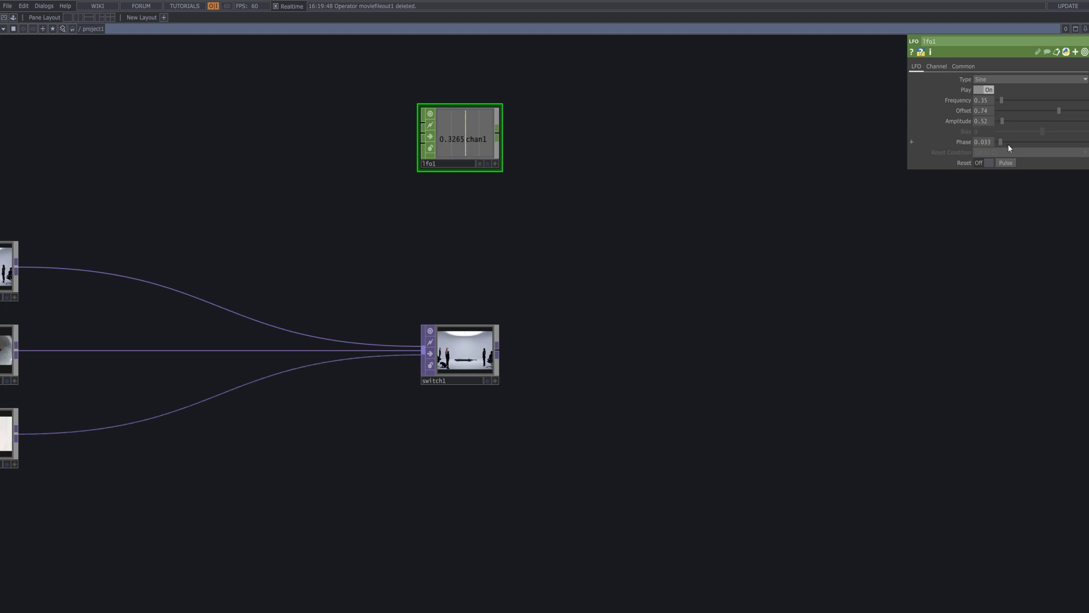
{"action": "left_click_drag", "start_coordinate": [1001, 143], "coordinate": [1008, 146]}
Step: Make the LFO's viewer active and link its chan1 channel to the Switch's Index as a CHOP Reference
{"action": "left_click", "coordinate": [495, 164]}
{"action": "left_click_drag", "start_coordinate": [472, 138], "coordinate": [991, 80]}
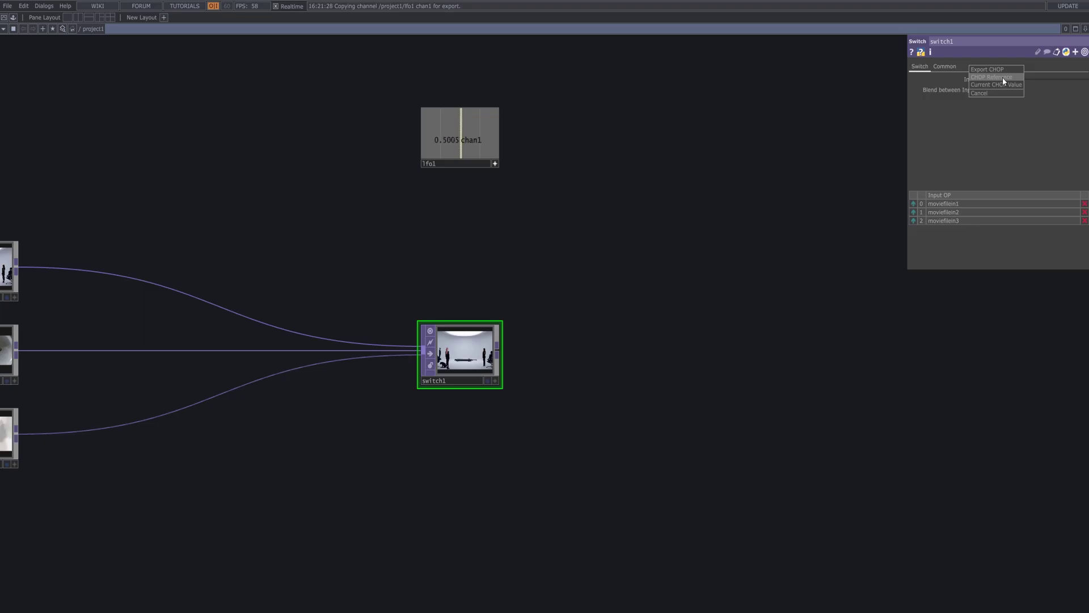
{"action": "left_click", "coordinate": [1002, 77]}
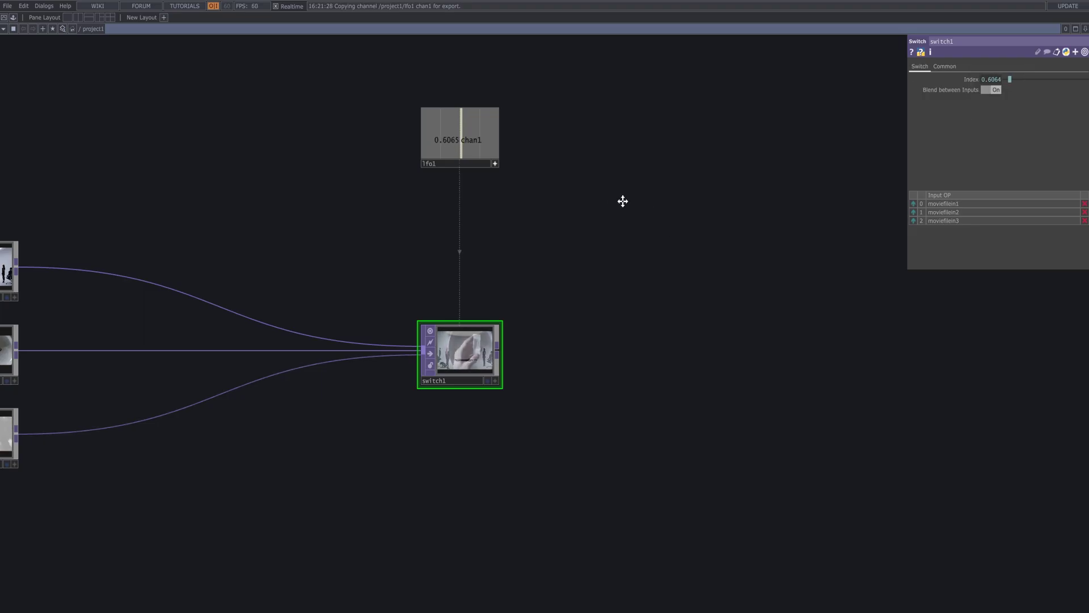
Step: Set the output resolution of all three Movie File In operators to a custom 1920 x 1080
{"action": "left_click_drag", "start_coordinate": [623, 199], "coordinate": [737, 193]}
{"action": "right_click_drag", "start_coordinate": [177, 480], "coordinate": [115, 264]}
{"action": "left_click", "coordinate": [993, 66]}
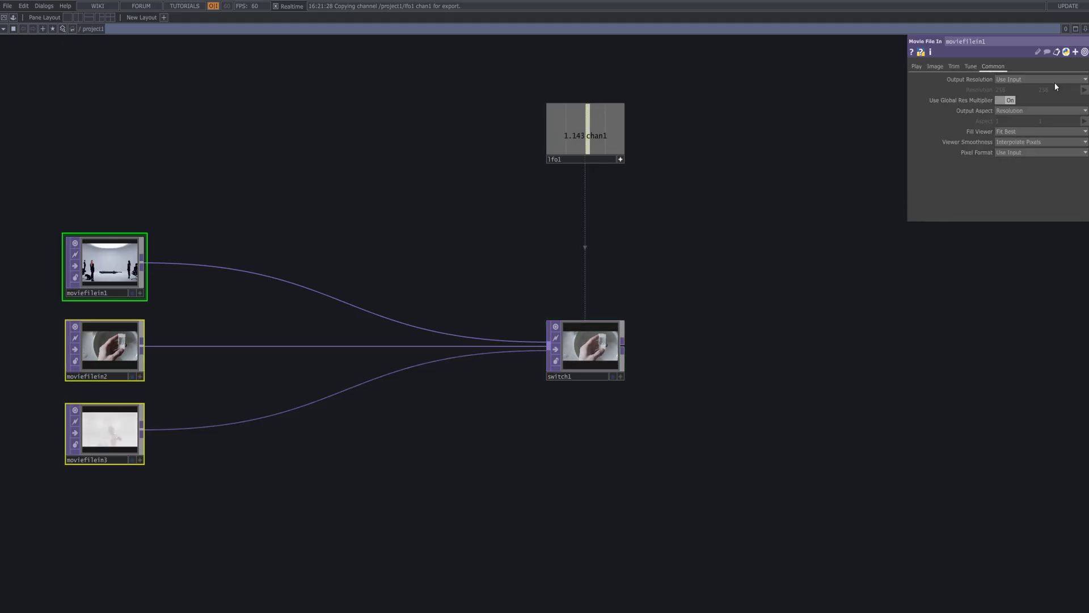
{"action": "left_click", "coordinate": [1081, 80]}
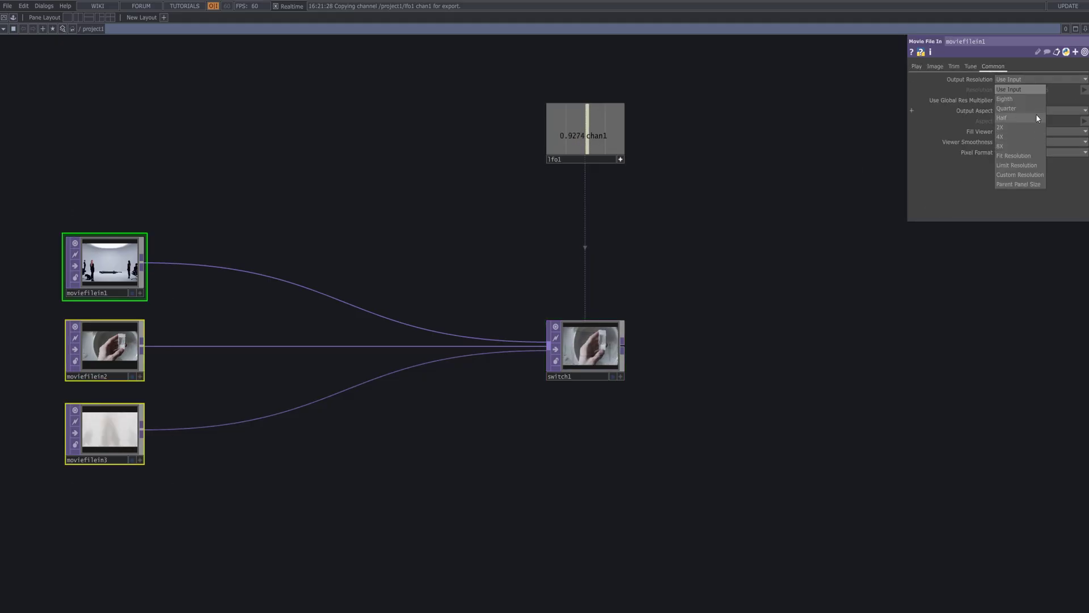
{"action": "left_click", "coordinate": [1022, 174]}
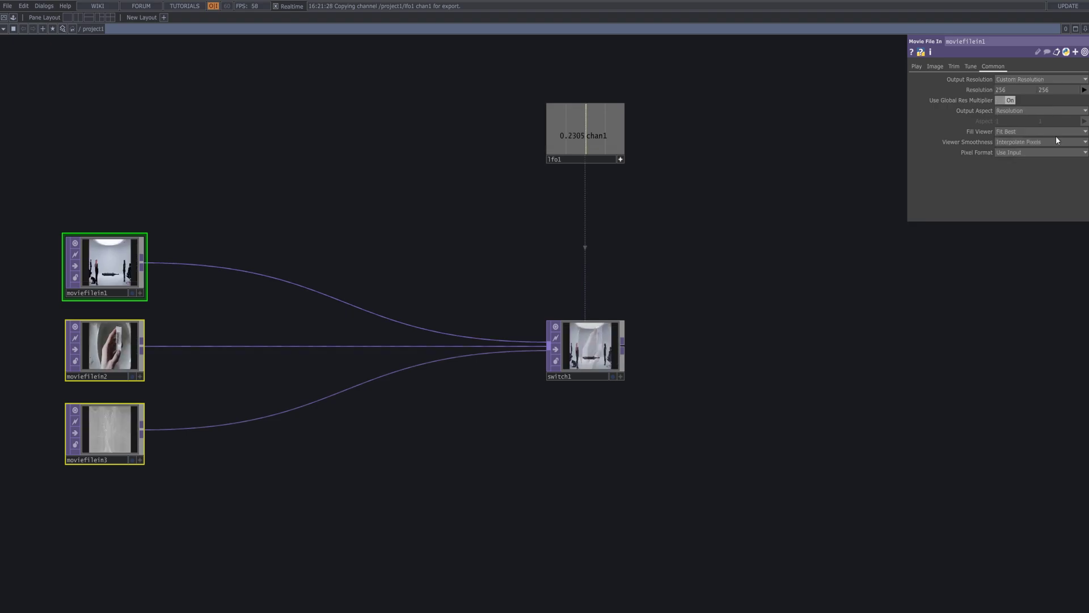
{"action": "left_click", "coordinate": [1083, 90]}
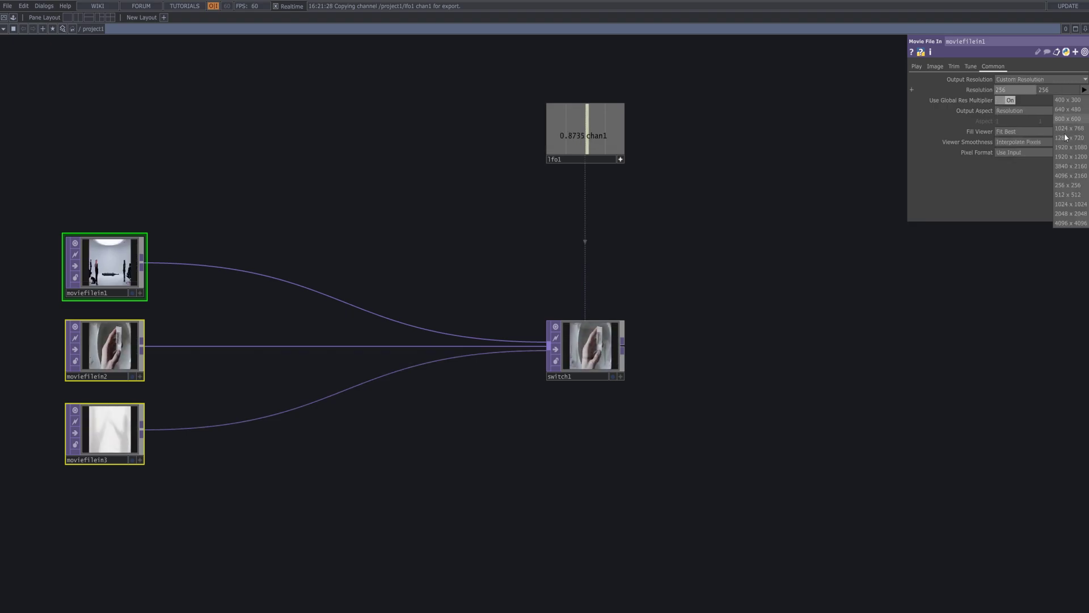
{"action": "left_click", "coordinate": [1072, 150]}
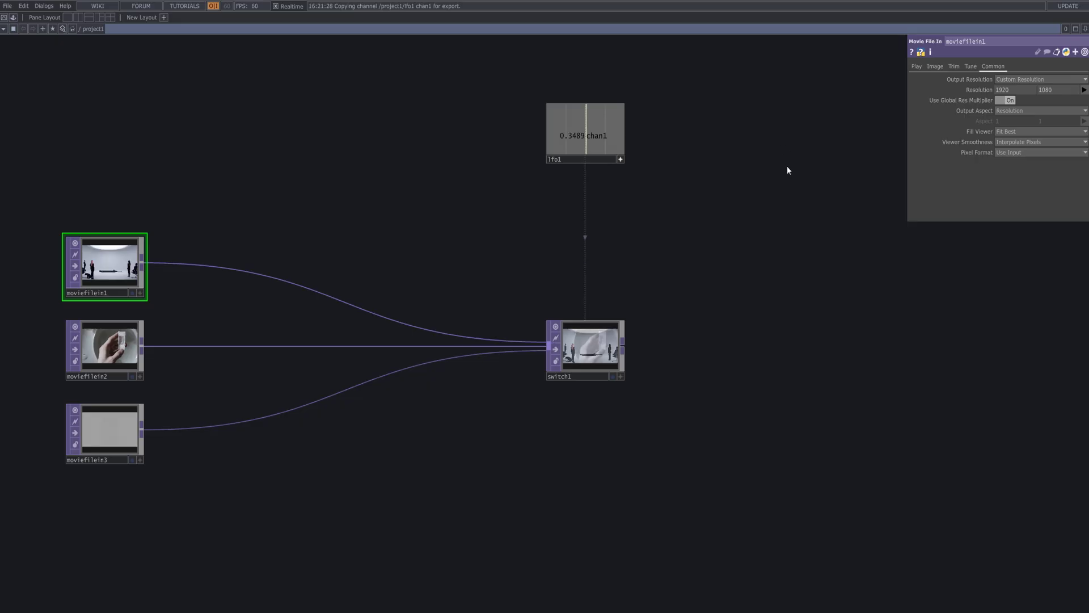
Step: Examine the Switch TOP's blended output up close
{"action": "scroll", "coordinate": [661, 274], "scroll_direction": "up", "scroll_amount": 6}
{"action": "left_click_drag", "start_coordinate": [601, 267], "coordinate": [766, 89]}
{"action": "scroll", "coordinate": [629, 249], "scroll_direction": "up", "scroll_amount": 3}
{"action": "scroll", "coordinate": [631, 247], "scroll_direction": "up", "scroll_amount": 1}
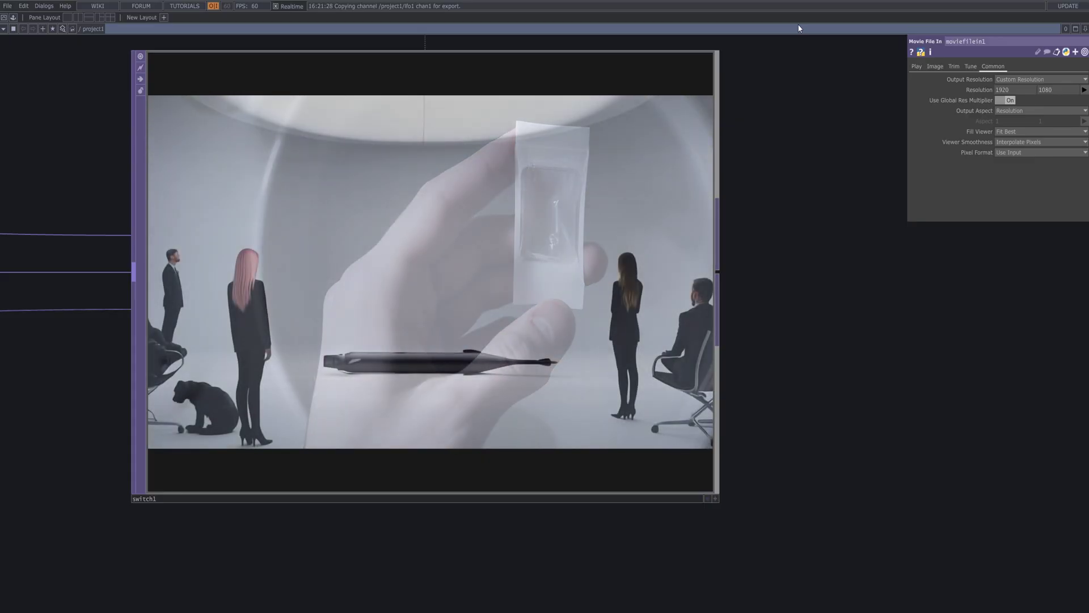
Step: Turn off the active viewer of the LFO CHOP above the Switch TOP
{"action": "scroll", "coordinate": [734, 236], "scroll_direction": "down", "scroll_amount": 4}
{"action": "left_click_drag", "start_coordinate": [690, 345], "coordinate": [384, 370]}
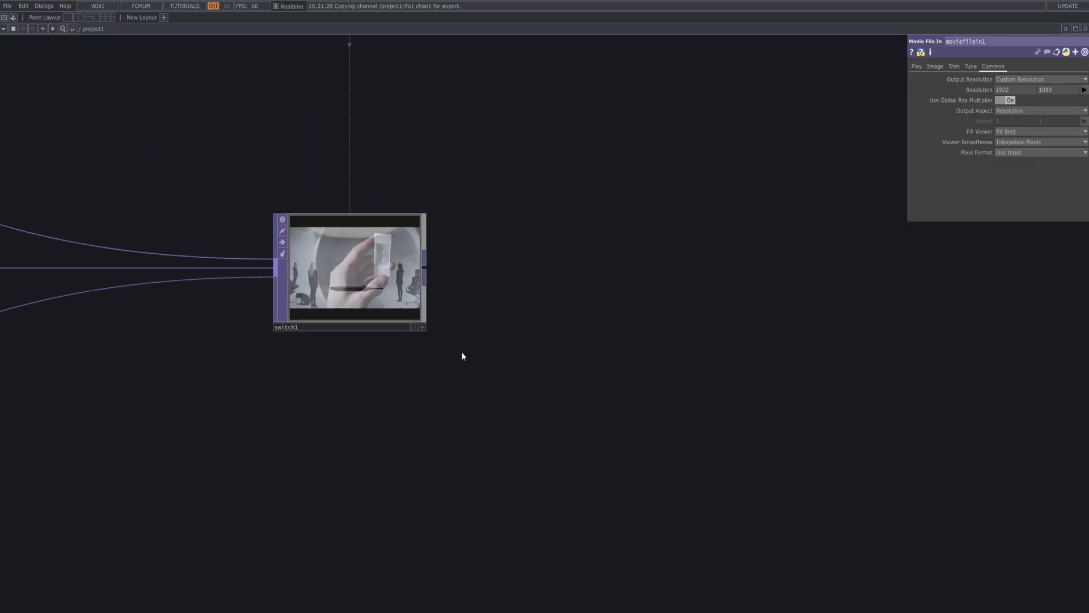
{"action": "scroll", "coordinate": [440, 354], "scroll_direction": "down", "scroll_amount": 2}
{"action": "scroll", "coordinate": [658, 340], "scroll_direction": "down", "scroll_amount": 3}
{"action": "left_click_drag", "start_coordinate": [479, 233], "coordinate": [438, 231]}
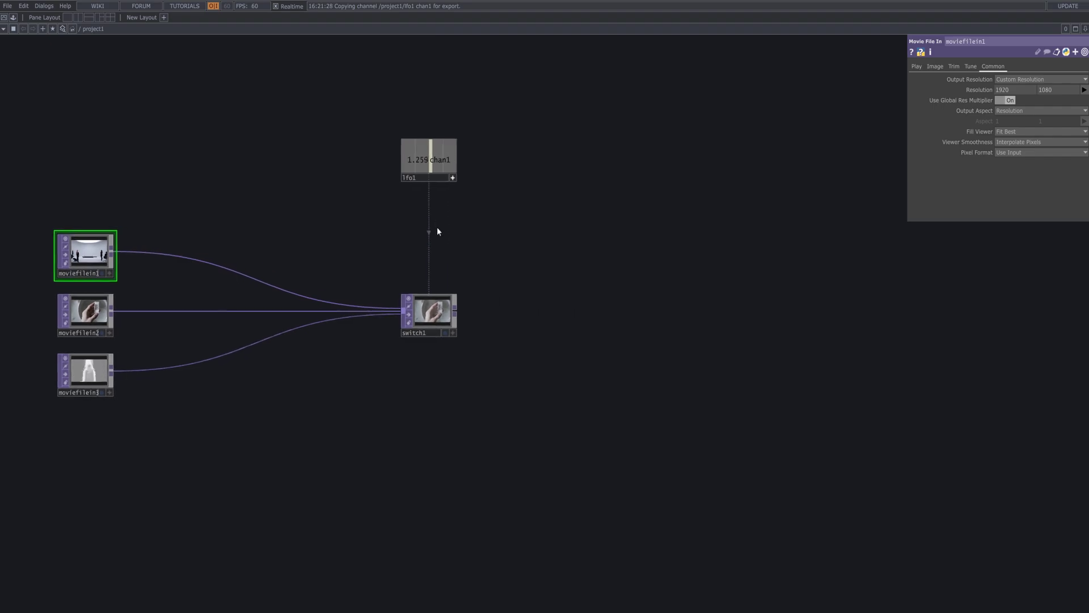
{"action": "left_click", "coordinate": [449, 177]}
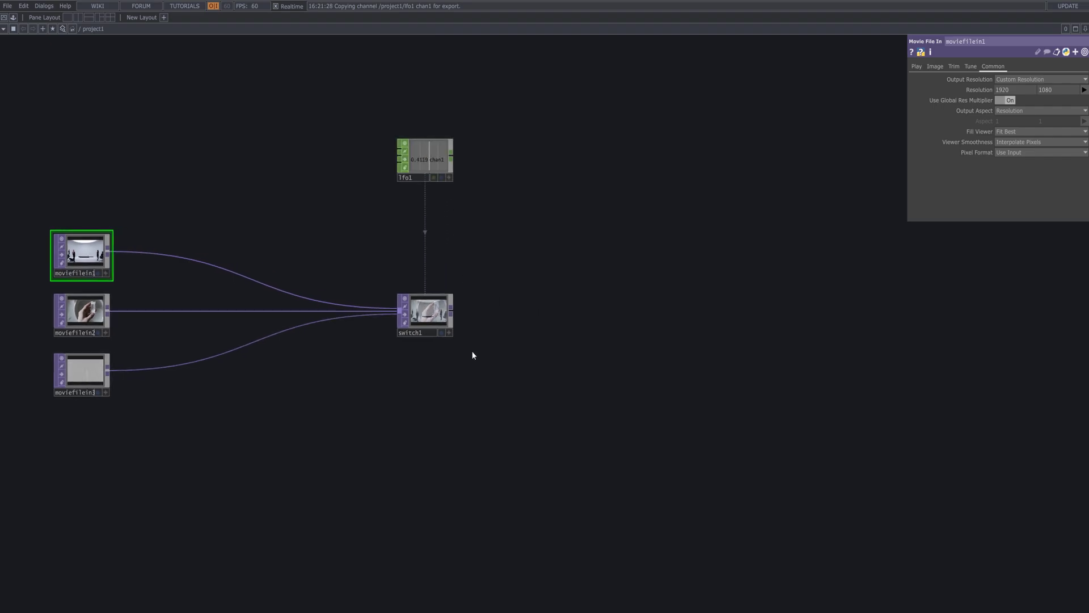
Step: Add a Monochrome TOP to the Switch TOP's output and view its image up close
{"action": "right_click", "coordinate": [451, 307]}
{"action": "type", "text": "mo"}
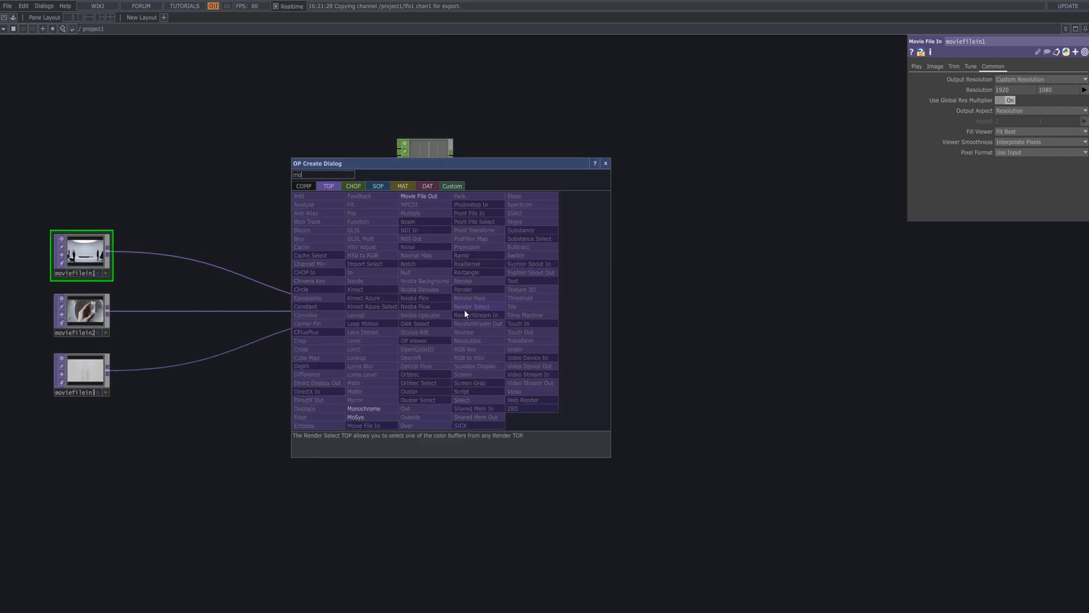
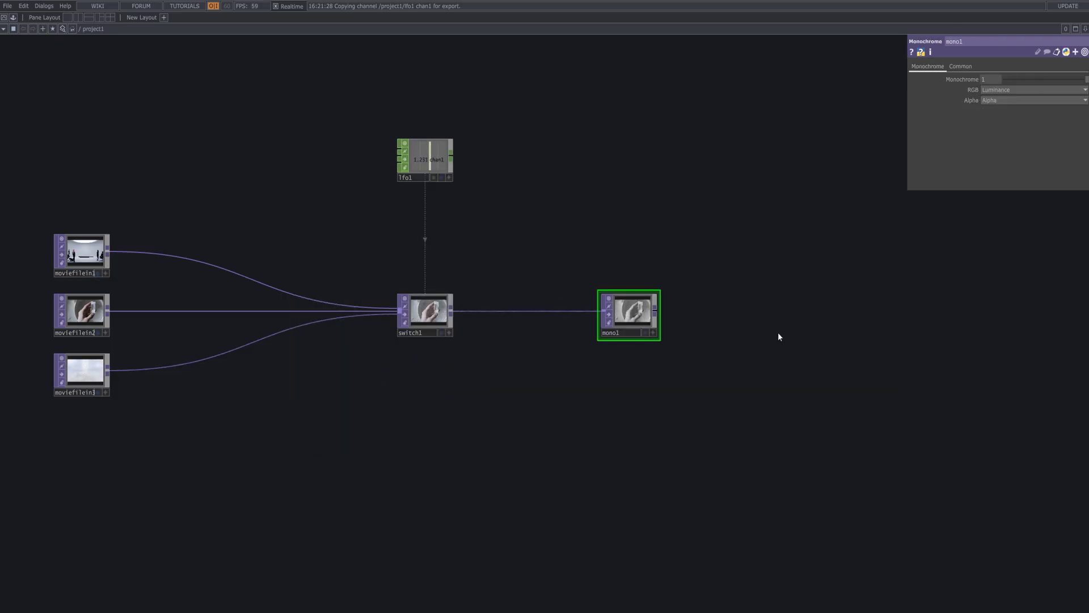
{"action": "key", "text": "shift+h"}
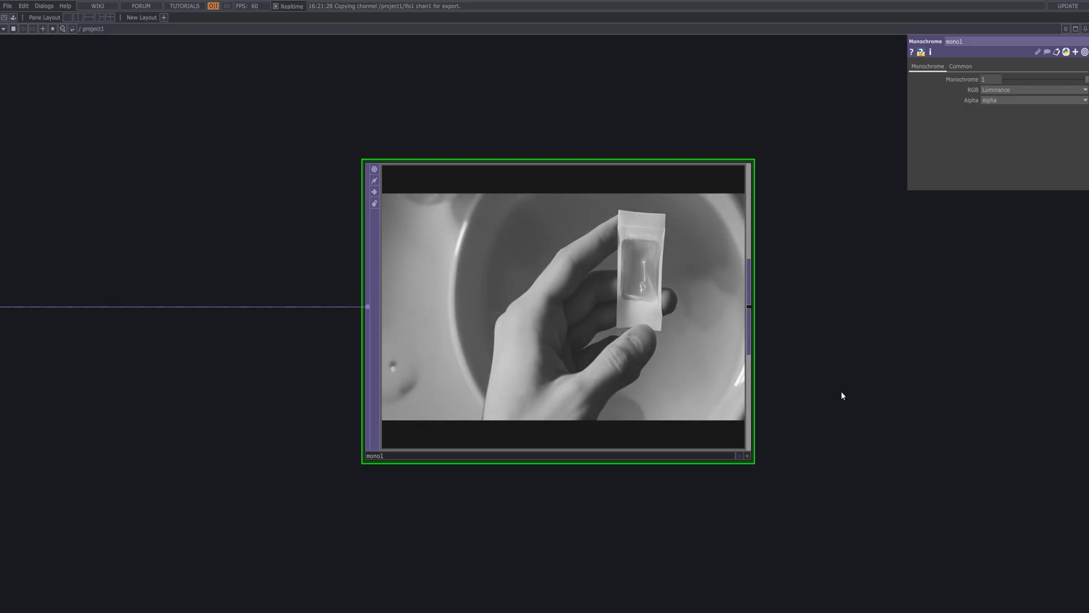
{"action": "left_click_drag", "start_coordinate": [842, 392], "coordinate": [733, 406]}
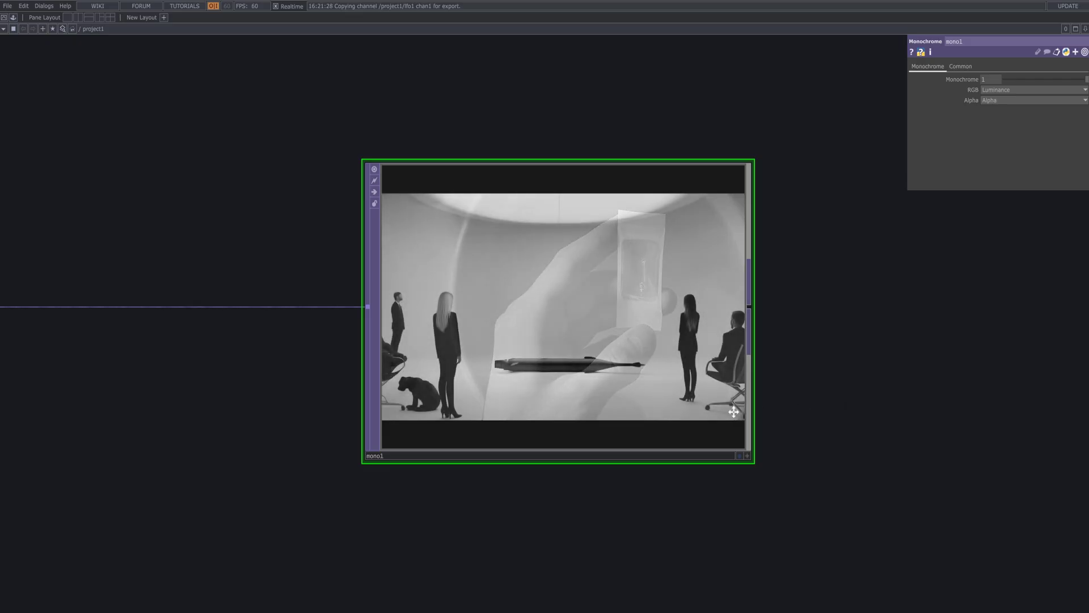
{"action": "middle_click_drag", "start_coordinate": [733, 406], "coordinate": [773, 431]}
Step: Add an Emboss TOP above and to the right of the Monochrome TOP and connect the Monochrome output to it
{"action": "left_click_drag", "start_coordinate": [774, 431], "coordinate": [341, 419]}
{"action": "double_click", "coordinate": [612, 248]}
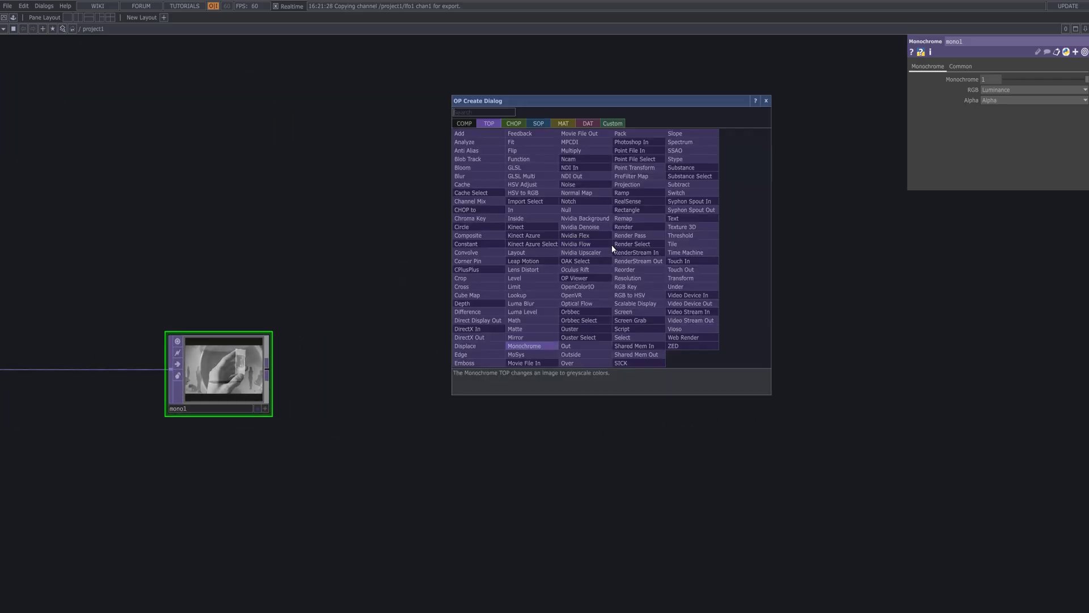
{"action": "type", "text": "em"}
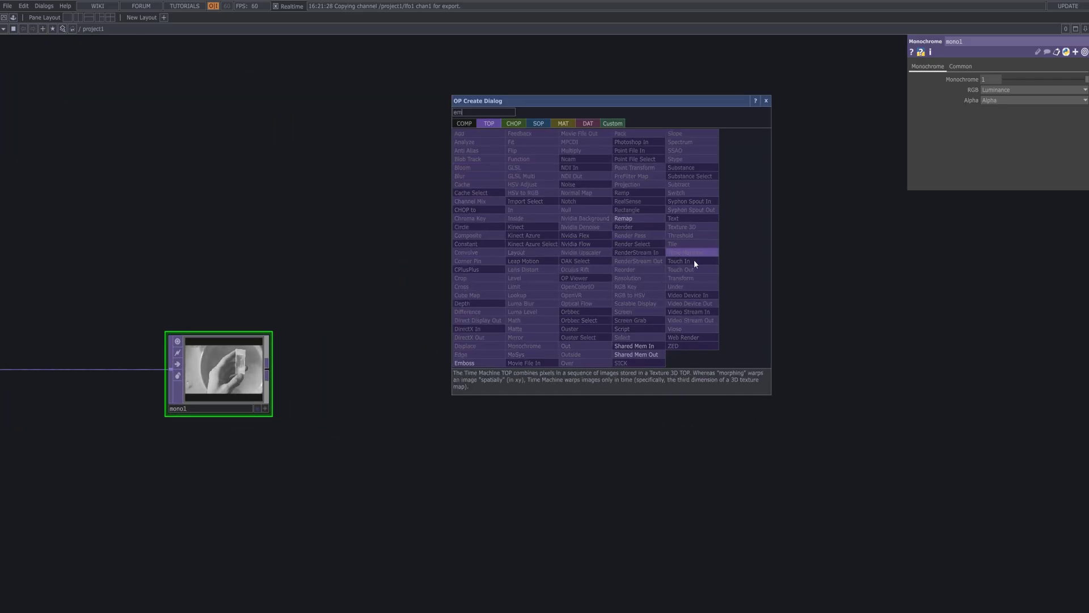
{"action": "key", "text": "Return"}
{"action": "left_click", "coordinate": [546, 223]}
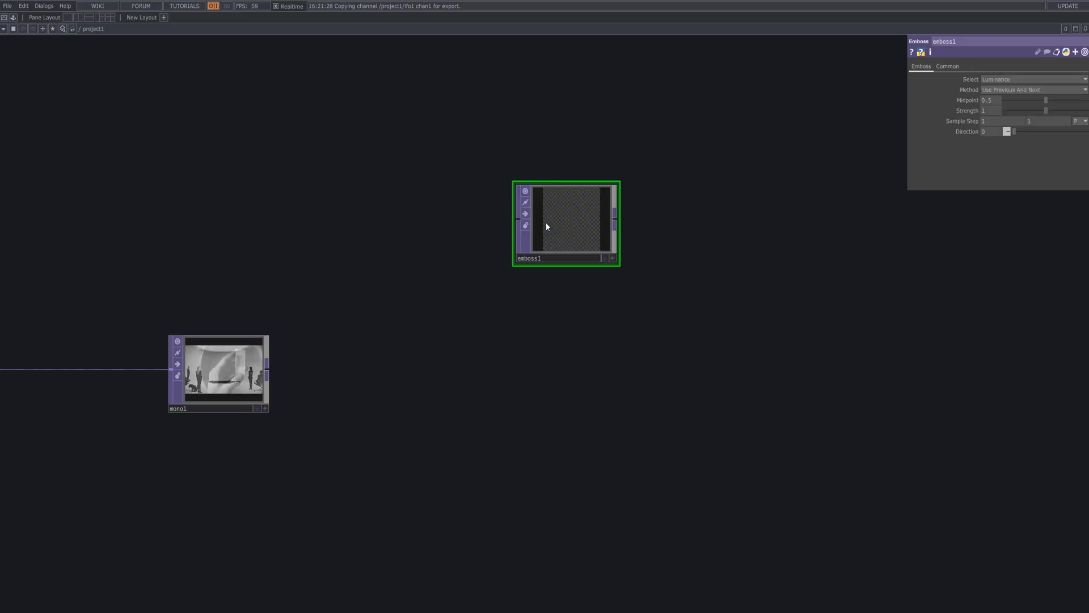
{"action": "left_click_drag", "start_coordinate": [507, 237], "coordinate": [515, 223]}
{"action": "left_click_drag", "start_coordinate": [548, 234], "coordinate": [741, 211]}
{"action": "left_click_drag", "start_coordinate": [799, 339], "coordinate": [453, 345]}
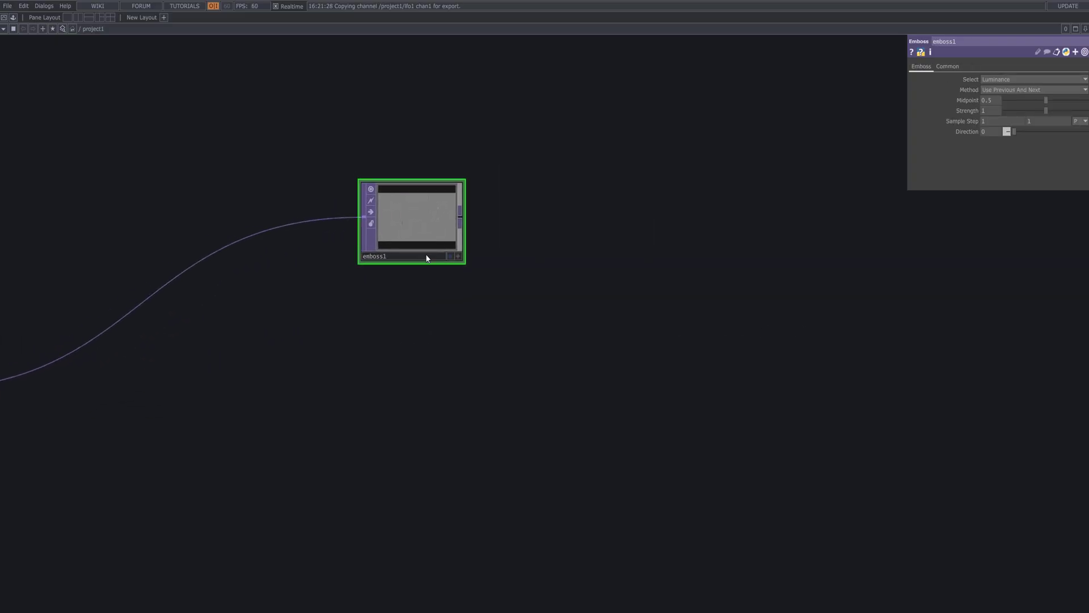
Step: Set the Emboss TOP's Midpoint to 1 and Strength to 100
{"action": "scroll", "coordinate": [425, 255], "scroll_direction": "up", "scroll_amount": 5}
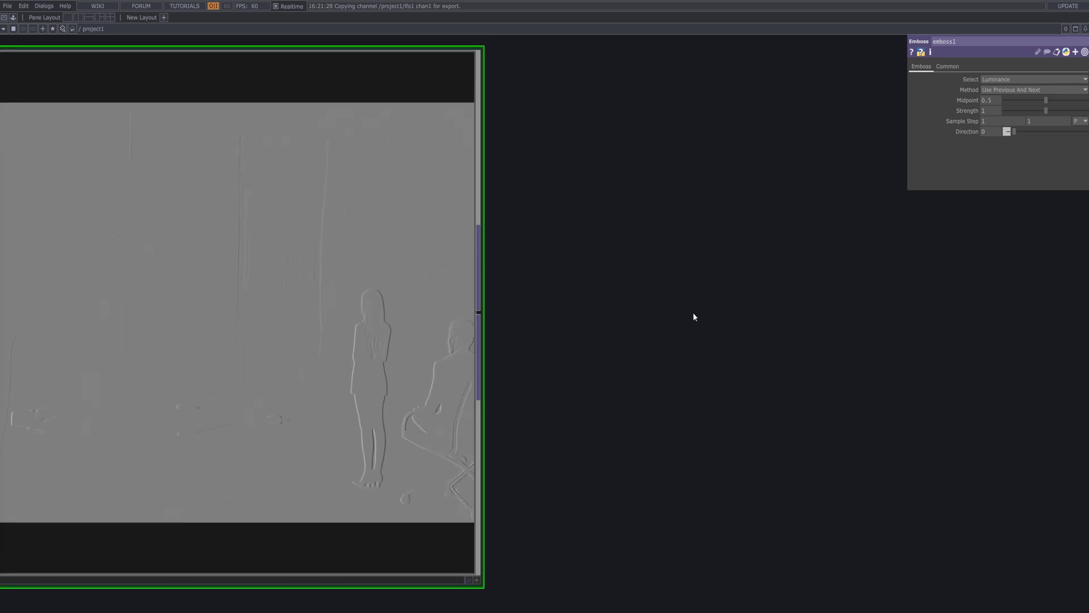
{"action": "left_click_drag", "start_coordinate": [694, 317], "coordinate": [1056, 304]}
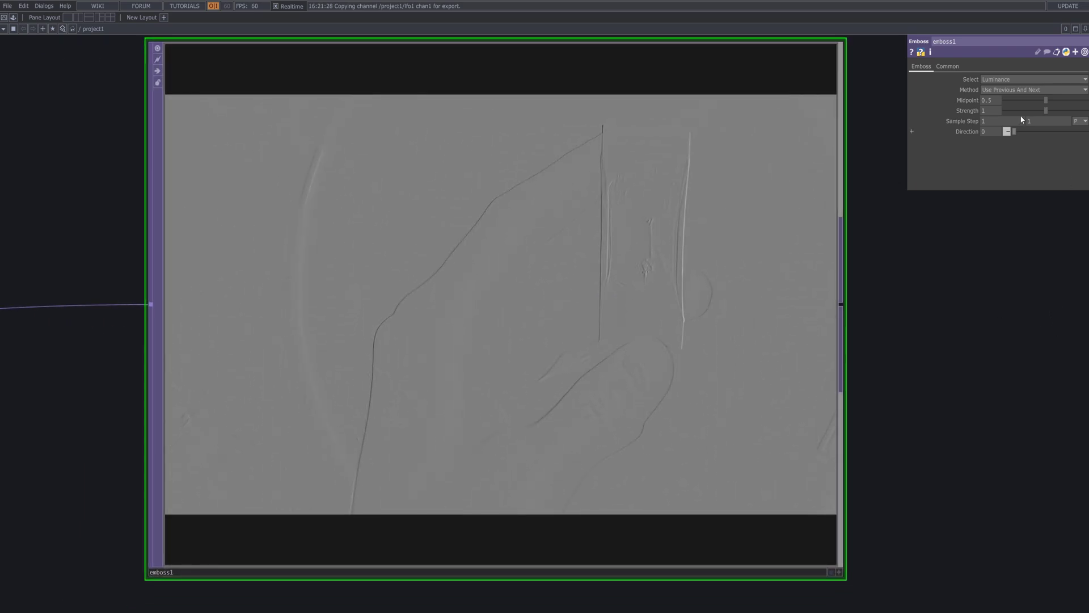
{"action": "left_click_drag", "start_coordinate": [1043, 99], "coordinate": [1087, 100]}
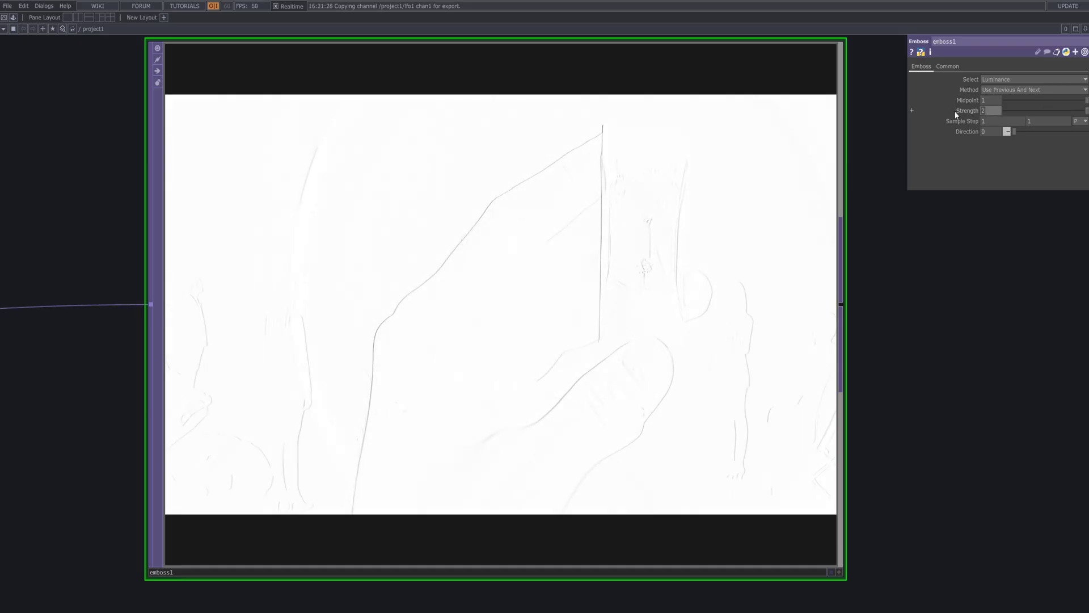
{"action": "type", "text": "100"}
{"action": "key", "text": "Return"}
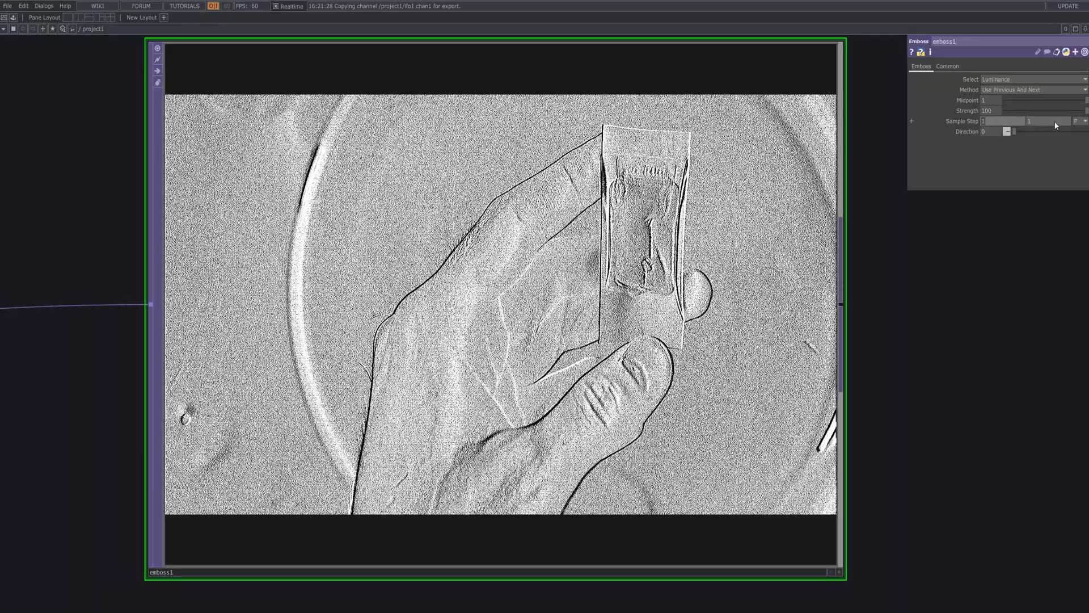
Step: Set both Sample Step values of the Emboss TOP to 8 and its Direction to 97
{"action": "type", "text": "8"}
{"action": "key", "text": "Tab"}
{"action": "type", "text": "8"}
{"action": "key", "text": "Return"}
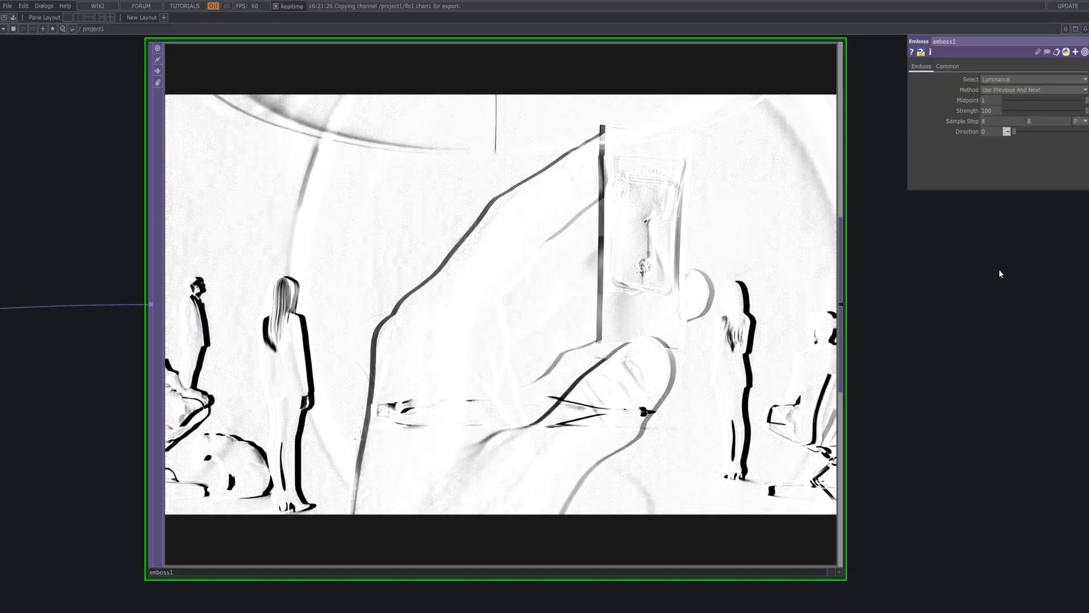
{"action": "mouse_move", "coordinate": [1016, 133]}
{"action": "left_mouse_down"}
{"action": "mouse_move", "coordinate": [1055, 138]}
{"action": "mouse_move", "coordinate": [1036, 142]}
{"action": "left_mouse_up"}
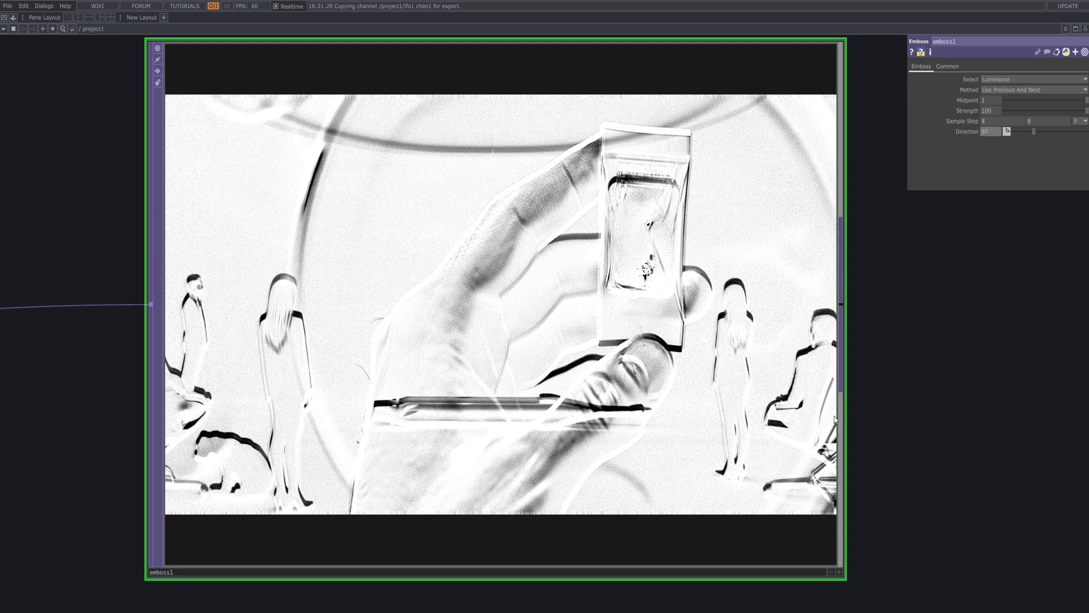
Step: Move the Emboss TOP farther up and to the right of the Monochrome TOP
{"action": "scroll", "coordinate": [835, 420], "scroll_direction": "down", "scroll_amount": 10}
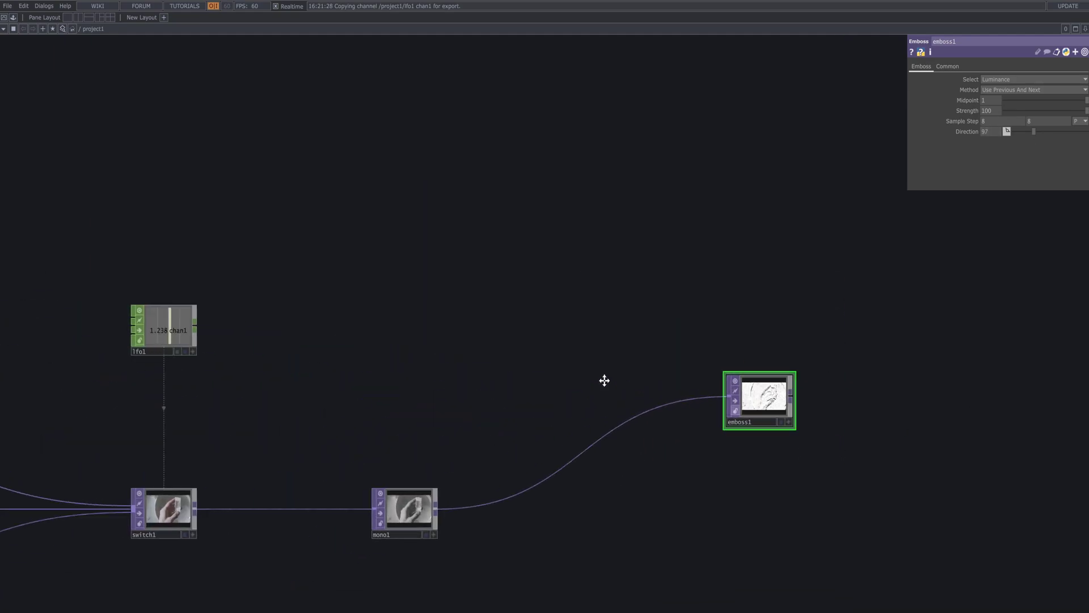
{"action": "left_click_drag", "start_coordinate": [605, 380], "coordinate": [352, 338]}
{"action": "left_click_drag", "start_coordinate": [519, 358], "coordinate": [772, 298]}
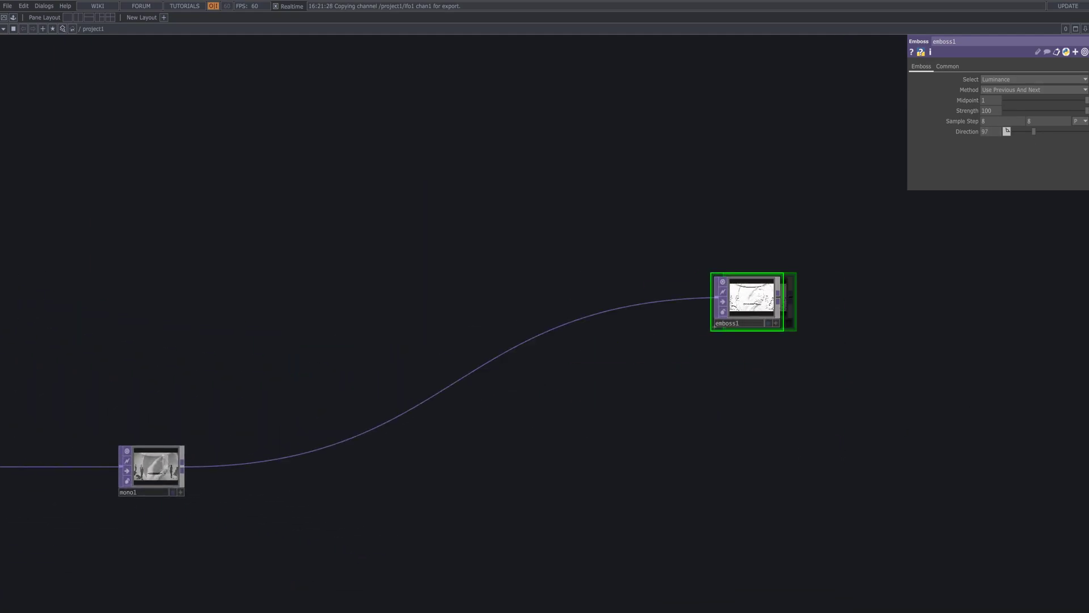
Step: Add a Blur TOP to the Emboss TOP's output and place it to the right of it
{"action": "left_click_drag", "start_coordinate": [744, 430], "coordinate": [520, 335]}
{"action": "scroll", "coordinate": [571, 410], "scroll_direction": "down", "scroll_amount": 5}
{"action": "scroll", "coordinate": [521, 336], "scroll_direction": "up", "scroll_amount": 3}
{"action": "scroll", "coordinate": [522, 338], "scroll_direction": "up", "scroll_amount": 8}
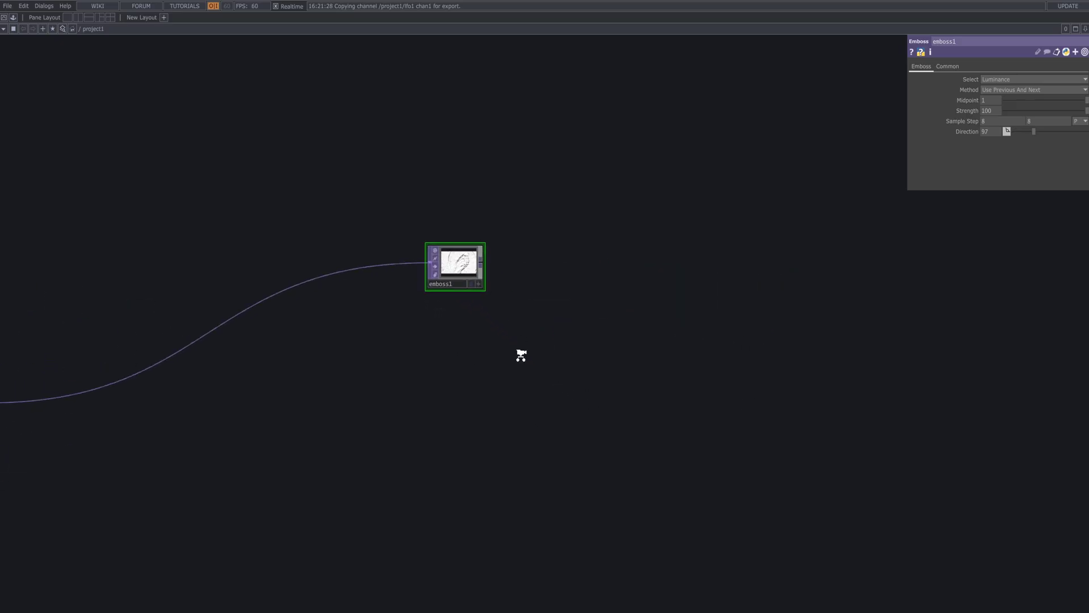
{"action": "left_click_drag", "start_coordinate": [528, 297], "coordinate": [560, 476]}
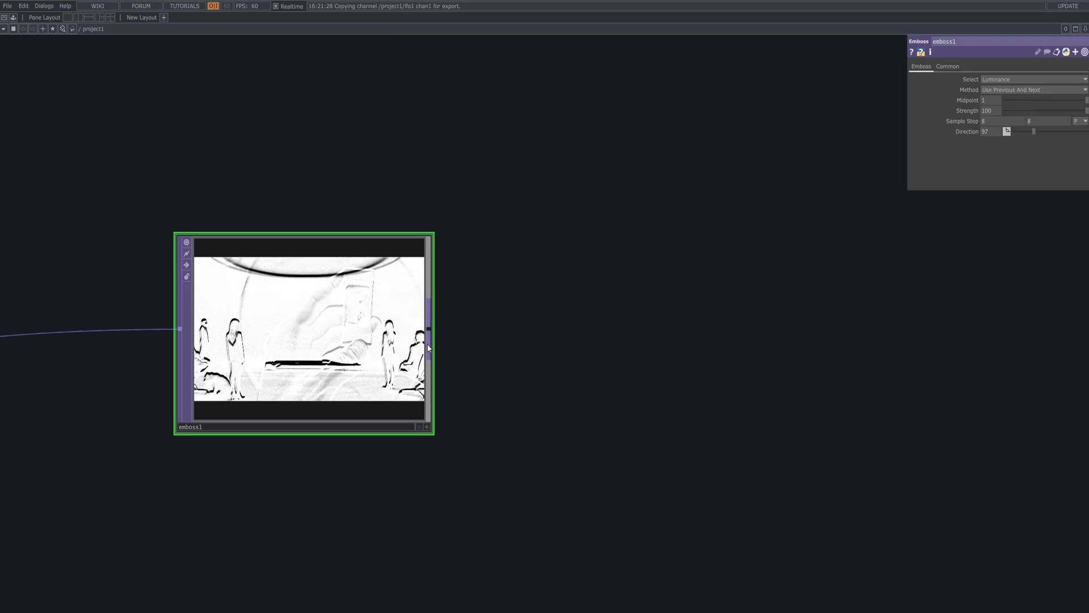
{"action": "left_click", "coordinate": [430, 335]}
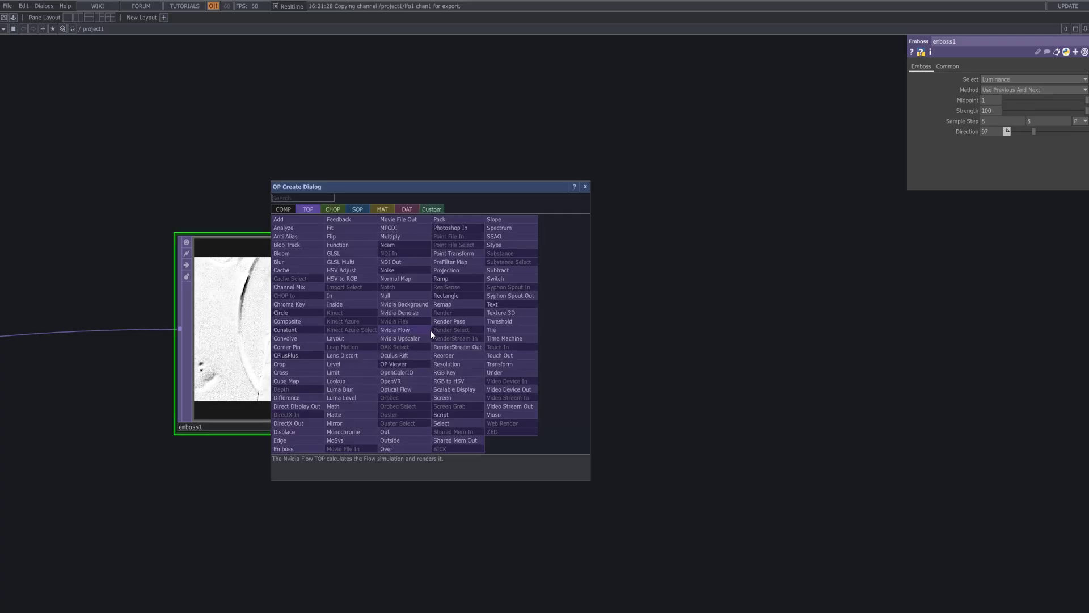
{"action": "type", "text": "blur"}
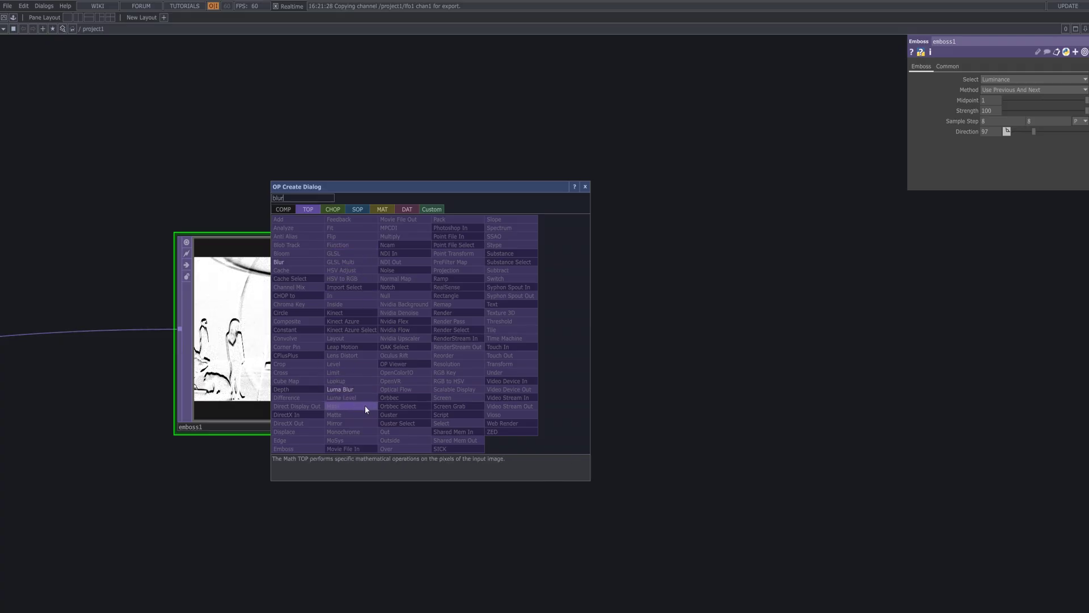
{"action": "left_click", "coordinate": [305, 262]}
{"action": "left_click", "coordinate": [619, 340]}
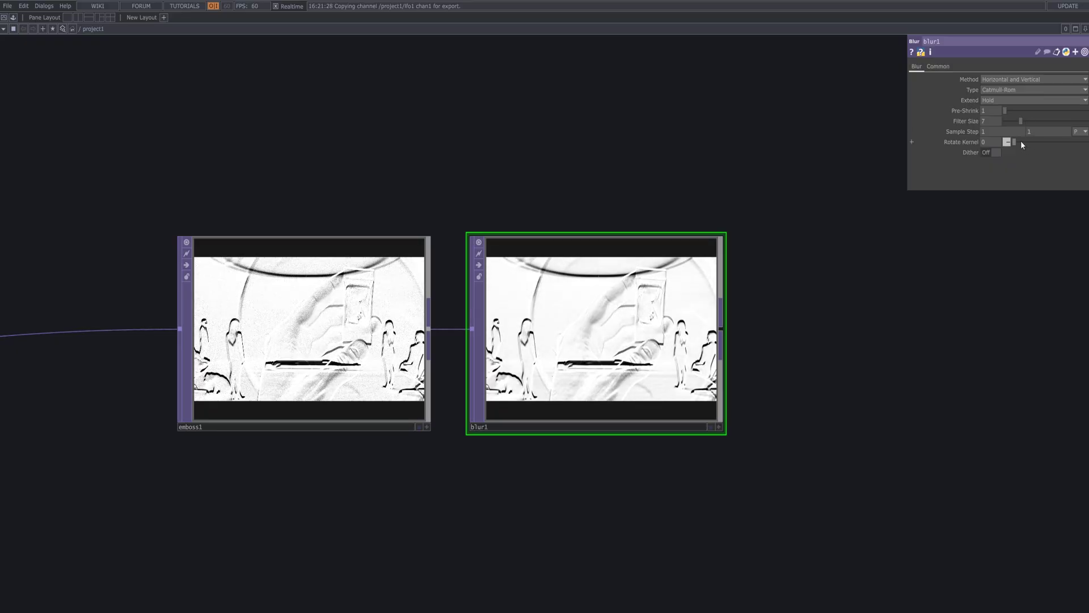
Step: Space the Blur TOP farther from the Emboss TOP and inspect its blurred output up close
{"action": "scroll", "coordinate": [723, 380], "scroll_direction": "down", "scroll_amount": 3}
{"action": "scroll", "coordinate": [722, 380], "scroll_direction": "down", "scroll_amount": 2}
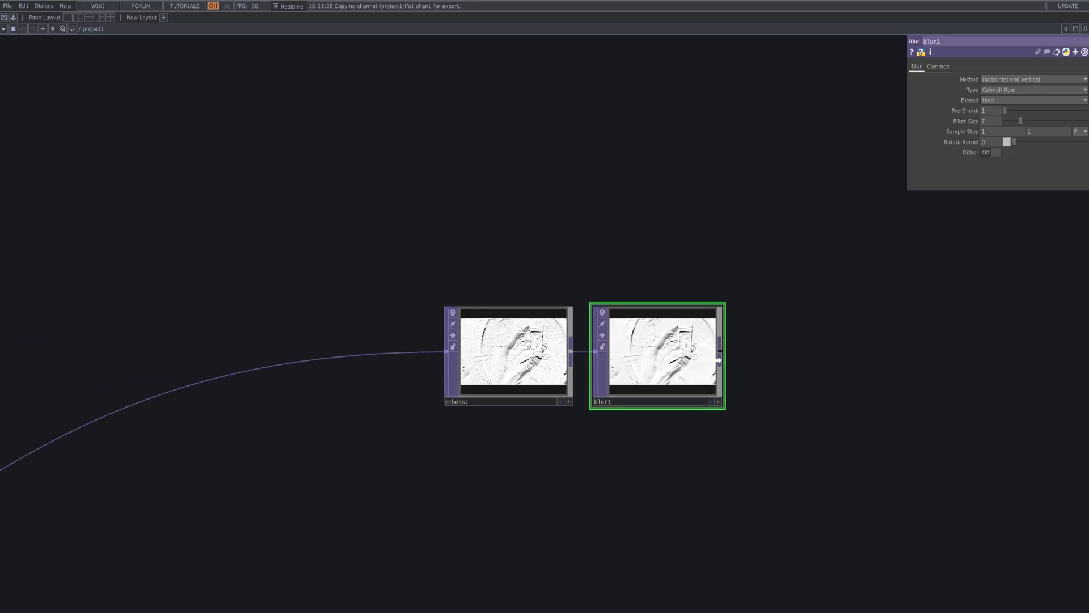
{"action": "left_click_drag", "start_coordinate": [722, 380], "coordinate": [533, 316]}
{"action": "scroll", "coordinate": [420, 315], "scroll_direction": "up", "scroll_amount": 5}
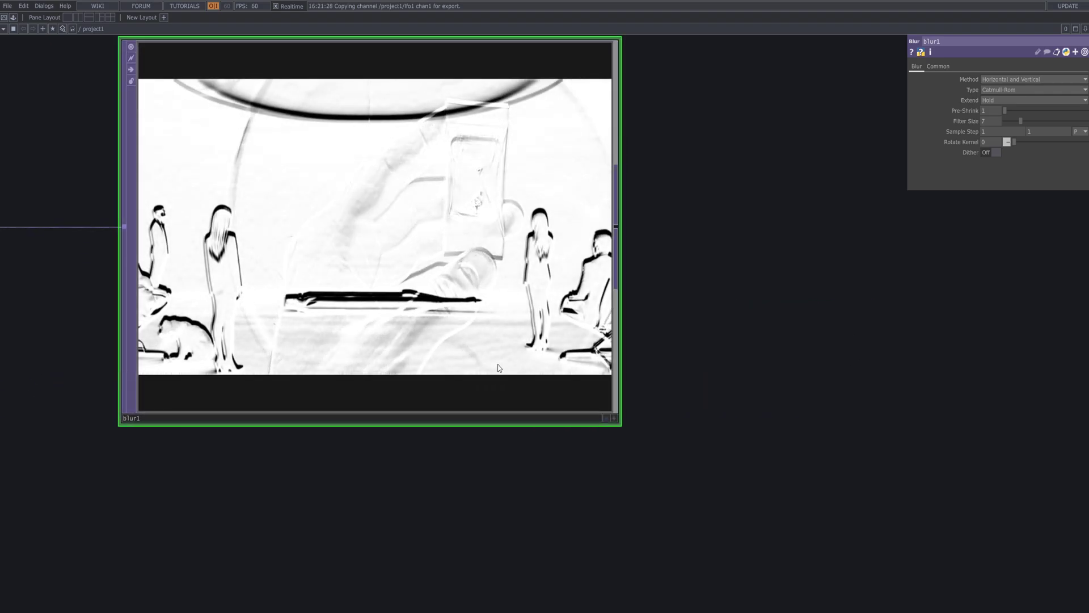
{"action": "scroll", "coordinate": [501, 371], "scroll_direction": "down", "scroll_amount": 5}
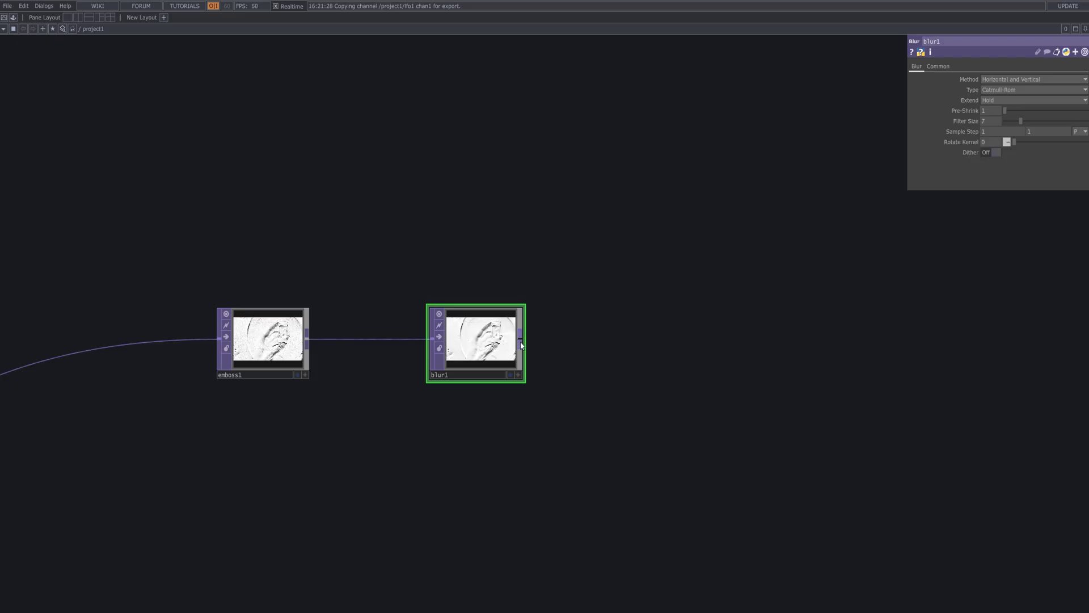
Step: Add a Level TOP to the Blur TOP's output and place it to the right of it
{"action": "right_click", "coordinate": [521, 344]}
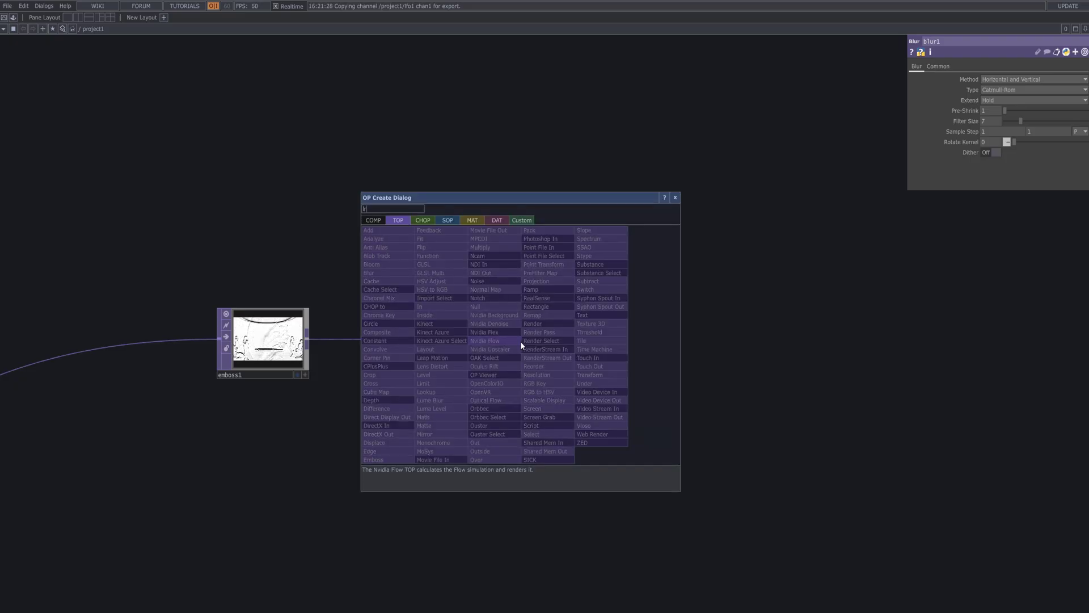
{"action": "type", "text": "level"}
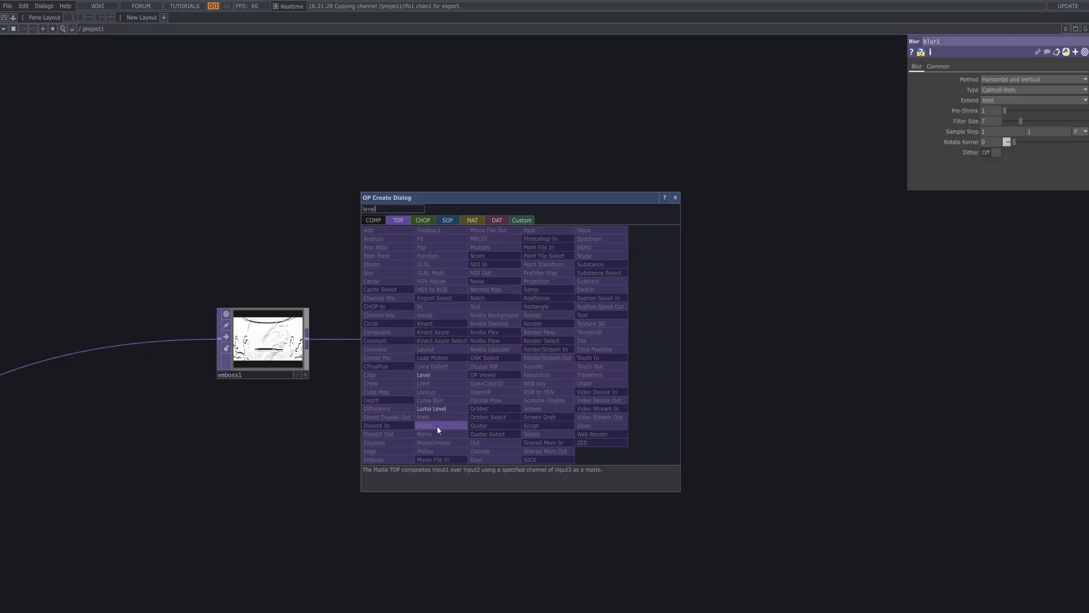
{"action": "left_click", "coordinate": [425, 375]}
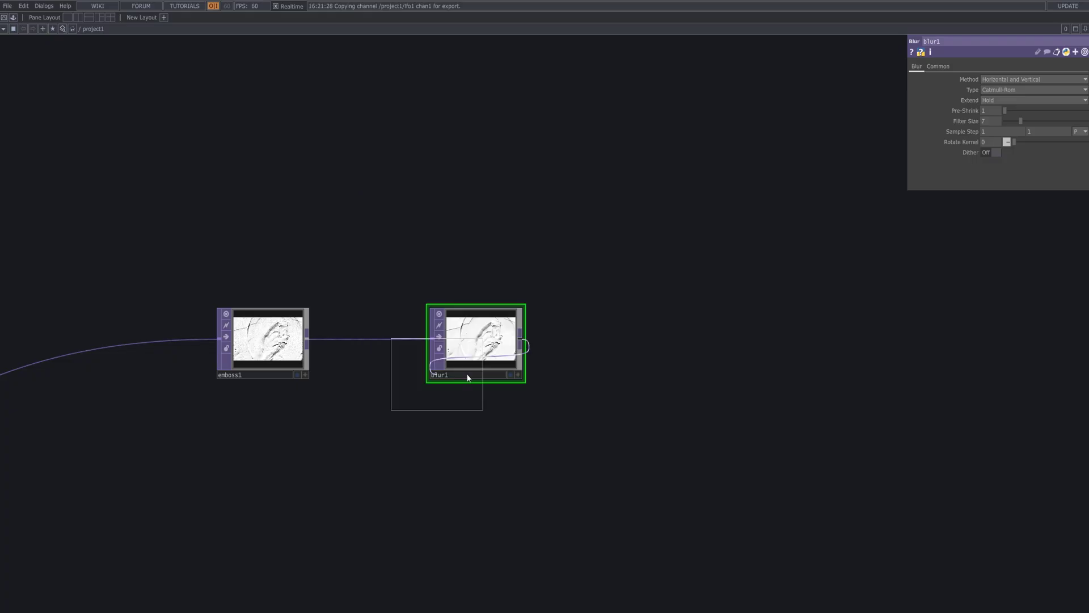
{"action": "left_click", "coordinate": [636, 343]}
{"action": "left_click_drag", "start_coordinate": [649, 345], "coordinate": [556, 287]}
Step: Set the Level TOP's Black Level to 0.7, Brightness 1 to 1.07, and both Gamma 1 and Contrast to 1.87
{"action": "scroll", "coordinate": [505, 295], "scroll_direction": "up", "scroll_amount": 5}
{"action": "left_click_drag", "start_coordinate": [840, 308], "coordinate": [812, 298]}
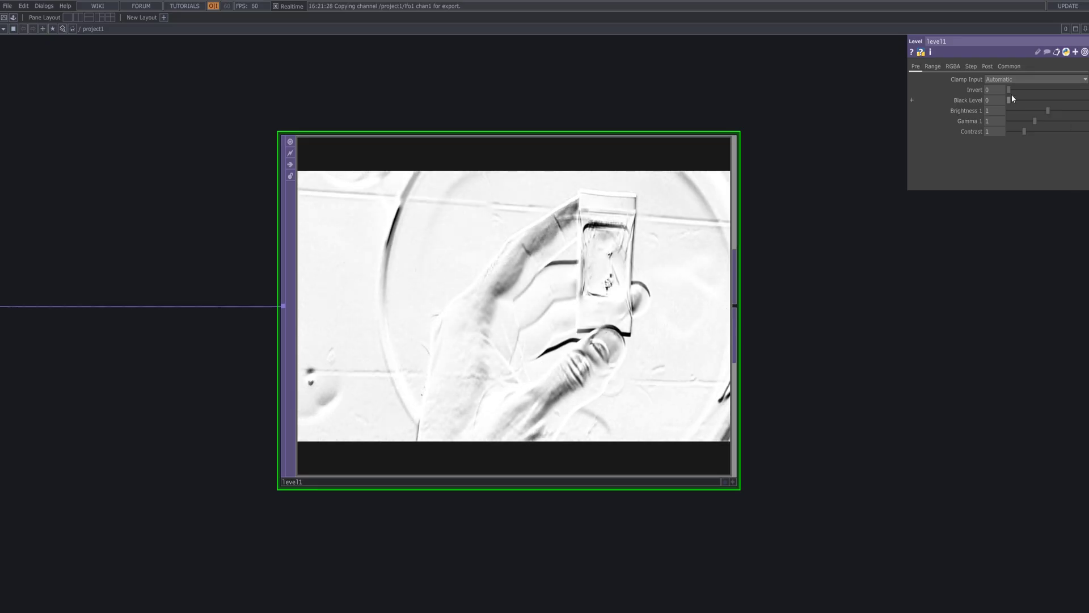
{"action": "left_click_drag", "start_coordinate": [1012, 100], "coordinate": [1037, 104]}
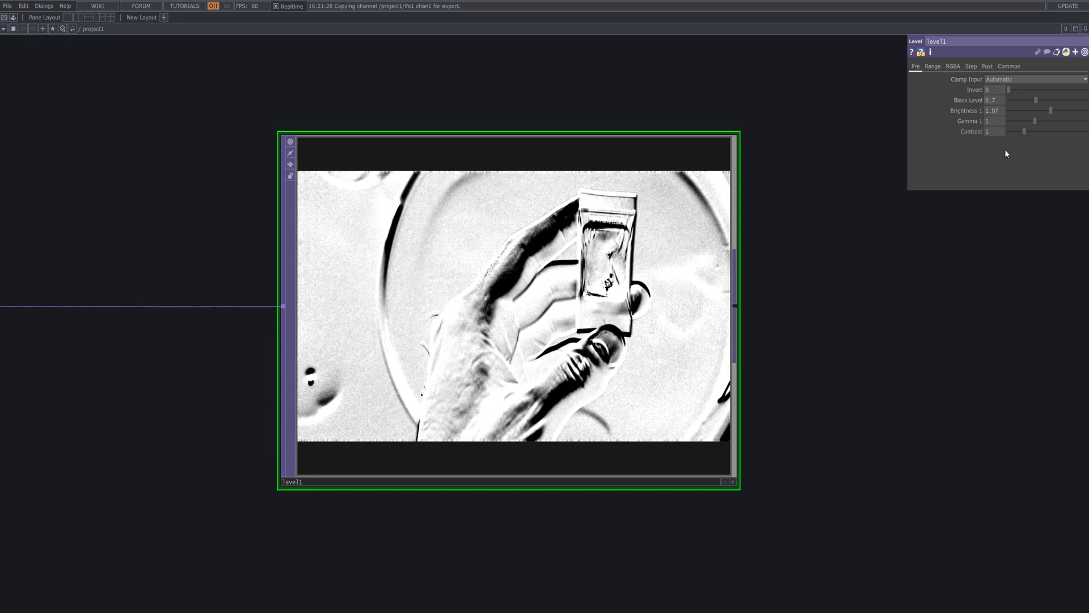
{"action": "left_click", "coordinate": [997, 122]}
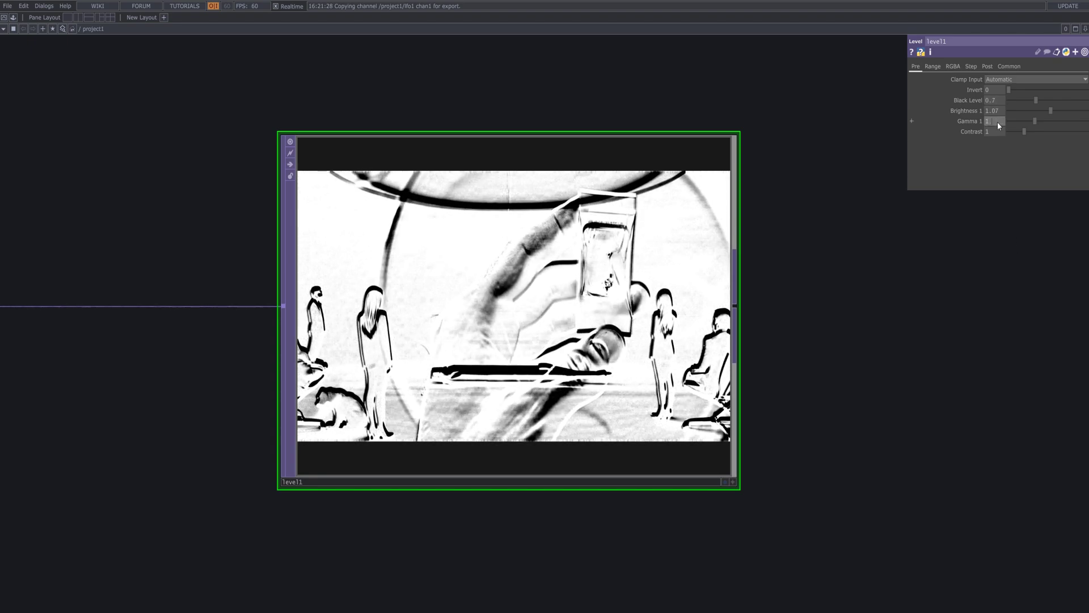
{"action": "type", "text": "1.87"}
{"action": "left_click", "coordinate": [987, 226]}
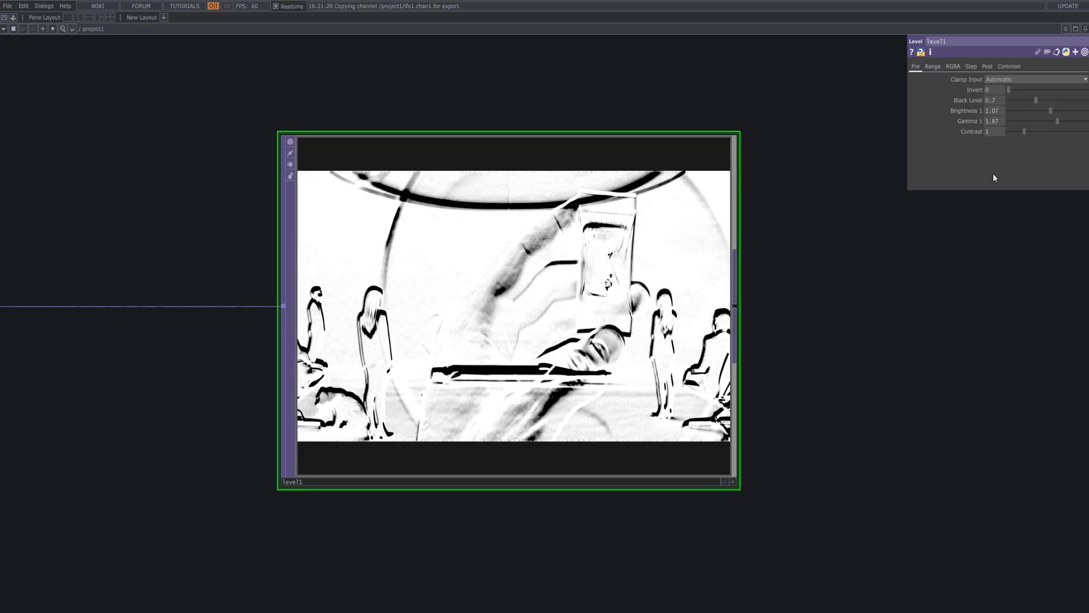
{"action": "left_click", "coordinate": [996, 131]}
{"action": "type", "text": "1.87"}
{"action": "key", "text": "Return"}
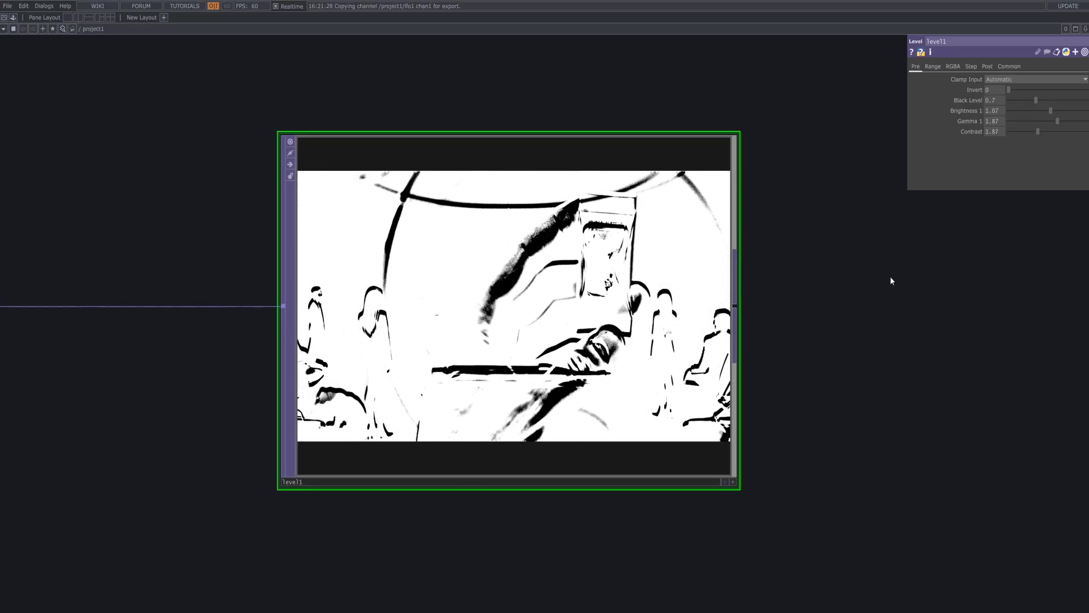
Step: Lower the Level TOP's Opacity to 0.576
{"action": "scroll", "coordinate": [578, 309], "scroll_direction": "up", "scroll_amount": 3}
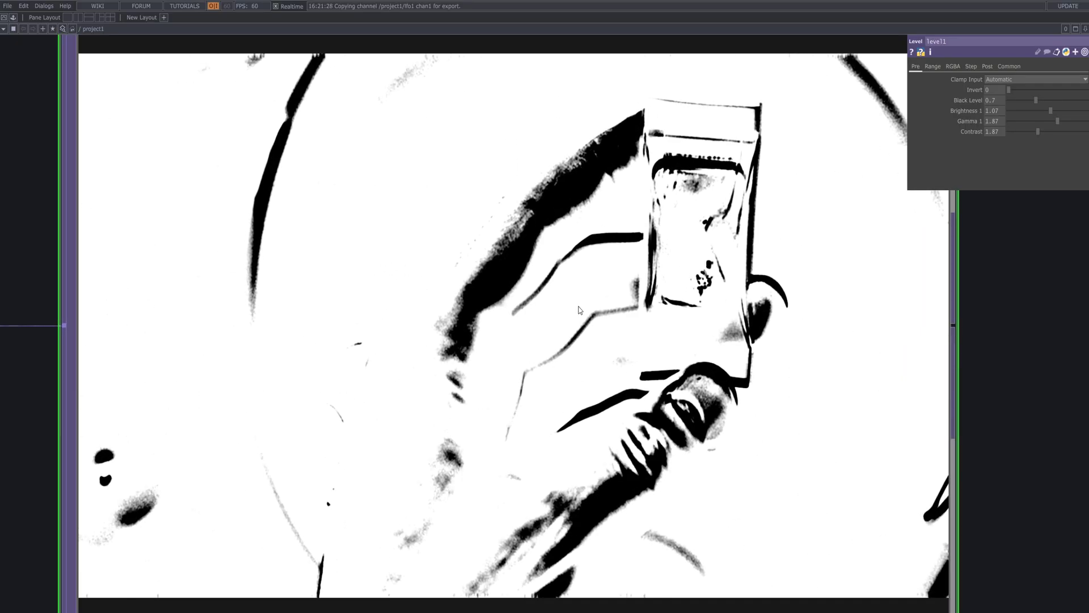
{"action": "left_click", "coordinate": [987, 66]}
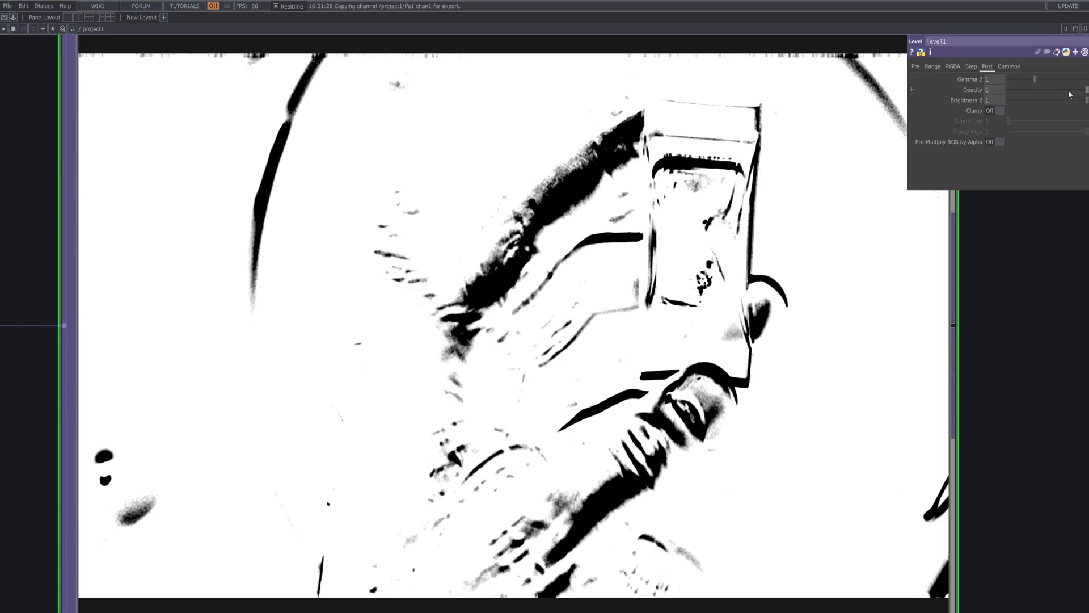
{"action": "left_click_drag", "start_coordinate": [1085, 90], "coordinate": [1055, 91]}
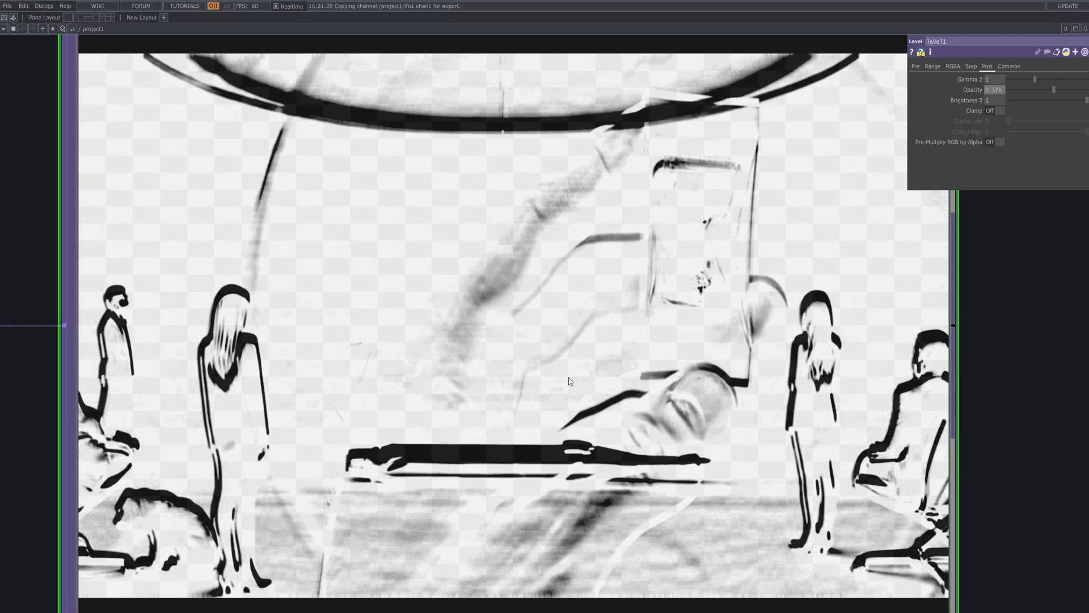
{"action": "scroll", "coordinate": [568, 376], "scroll_direction": "down", "scroll_amount": 10}
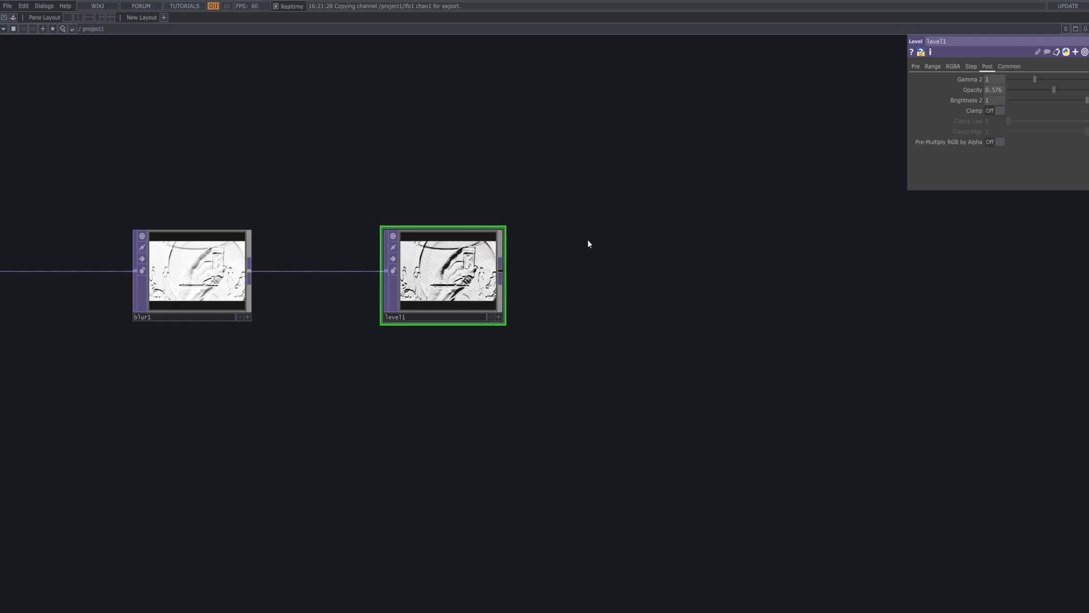
Step: Add an Edge TOP to the Level TOP's output and place it to the right of it
{"action": "left_click_drag", "start_coordinate": [519, 324], "coordinate": [480, 319]}
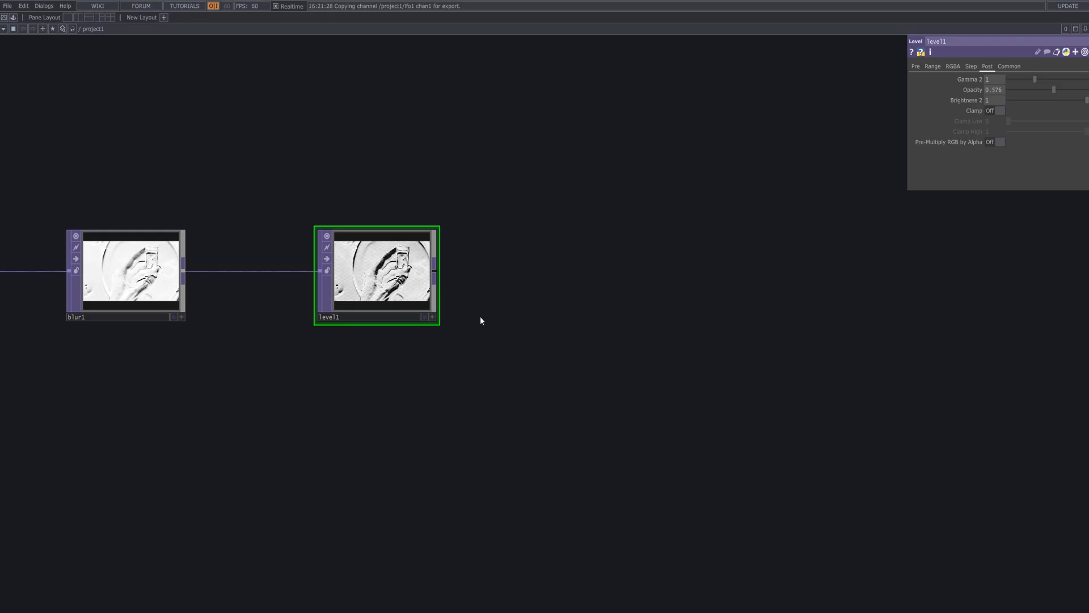
{"action": "key", "text": "Tab"}
{"action": "type", "text": "e"}
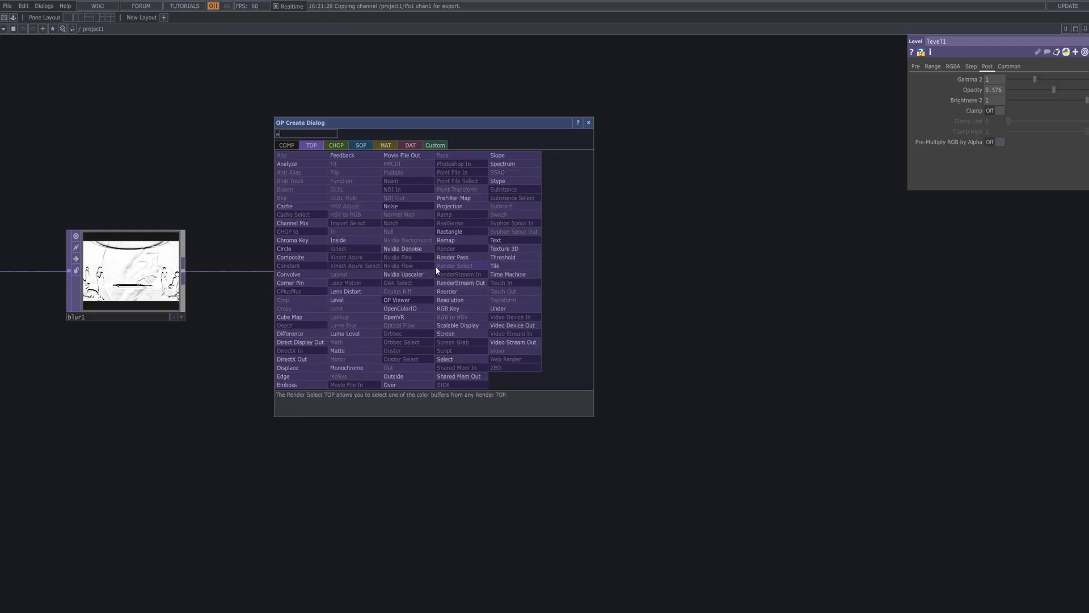
{"action": "left_click", "coordinate": [284, 376]}
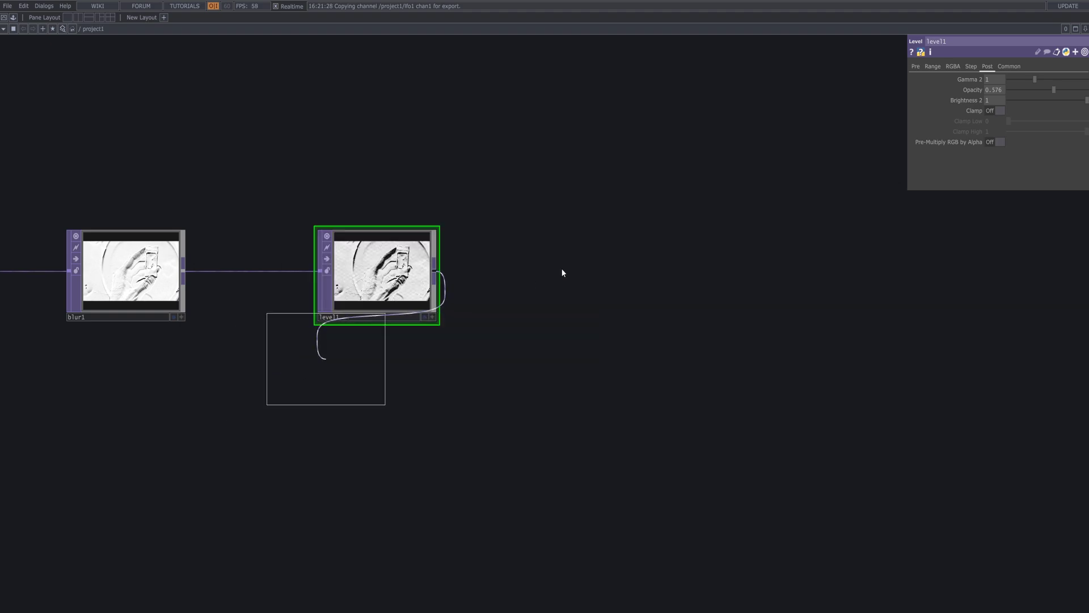
{"action": "left_click", "coordinate": [729, 225]}
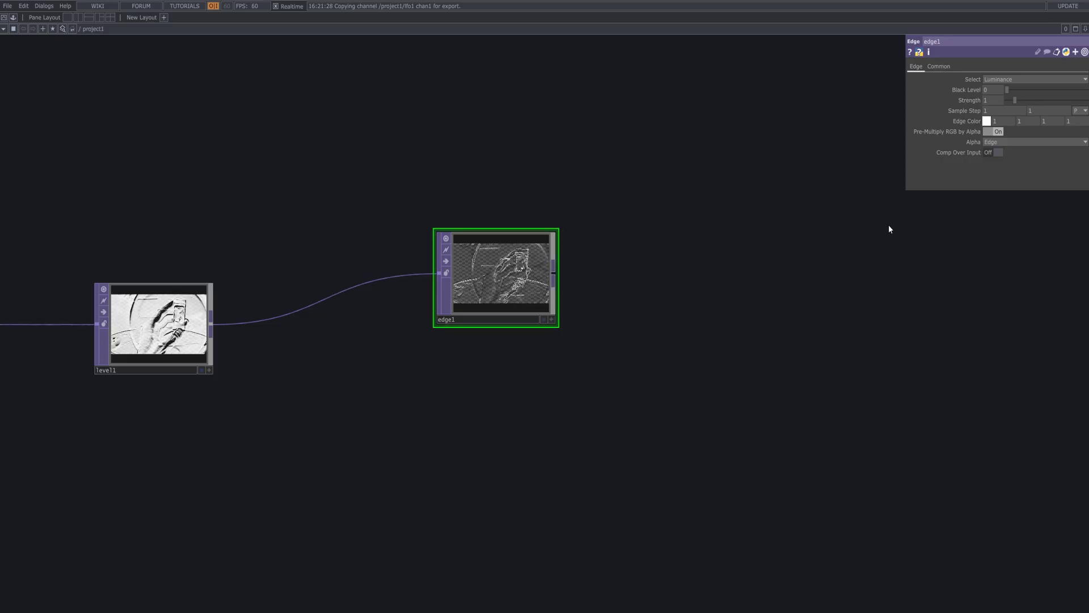
Step: Set the Edge TOP's Strength to 3.56 and try Comp Over Input on, leaving it off
{"action": "left_click", "coordinate": [1037, 100]}
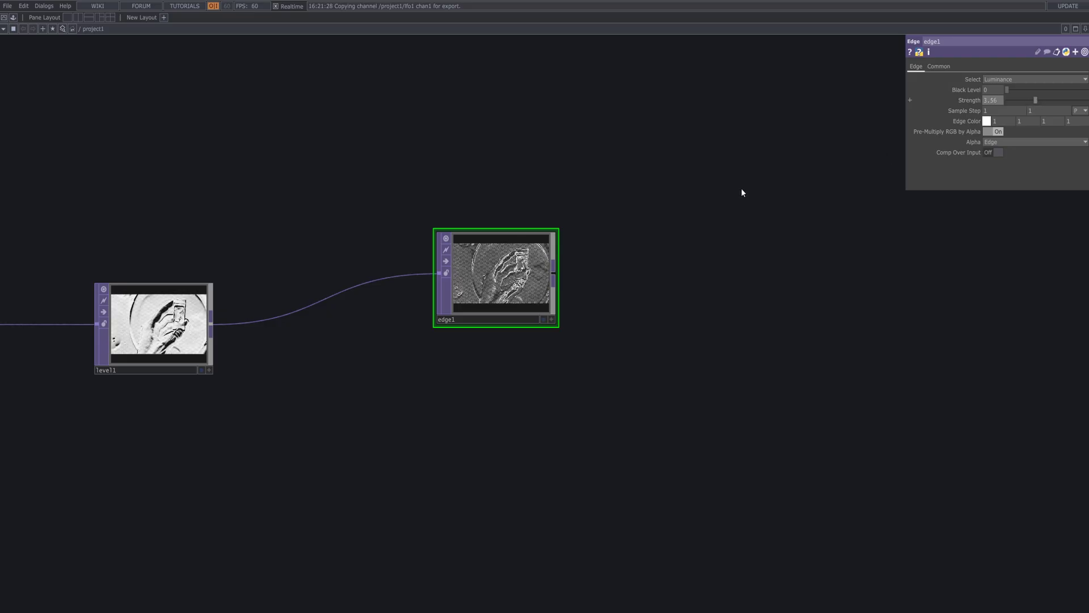
{"action": "middle_click_drag", "start_coordinate": [557, 276], "coordinate": [610, 331]}
{"action": "left_click_drag", "start_coordinate": [641, 331], "coordinate": [996, 325]}
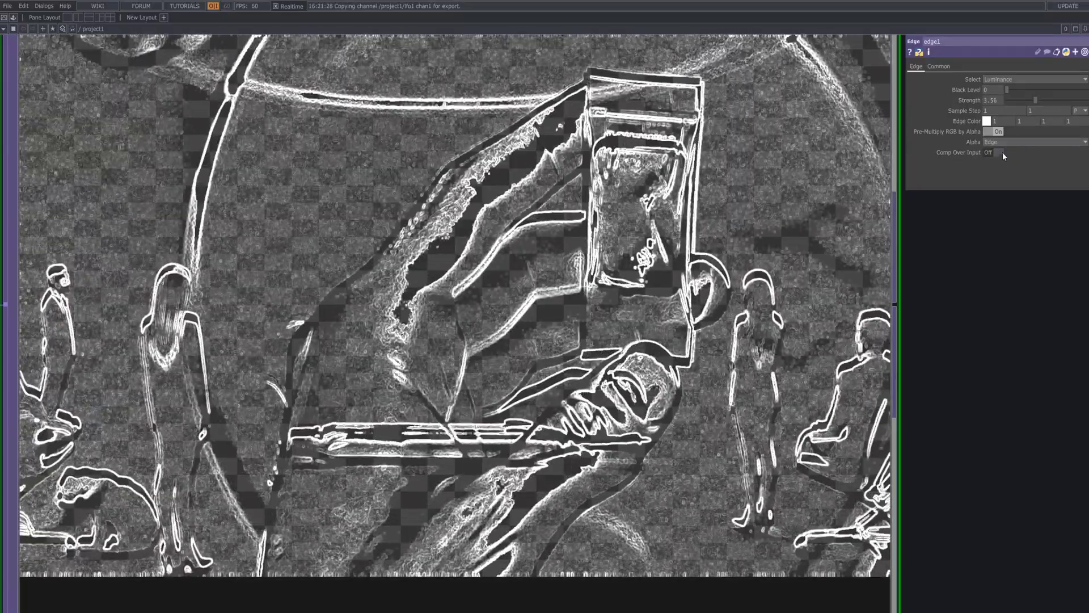
{"action": "left_click", "coordinate": [999, 153]}
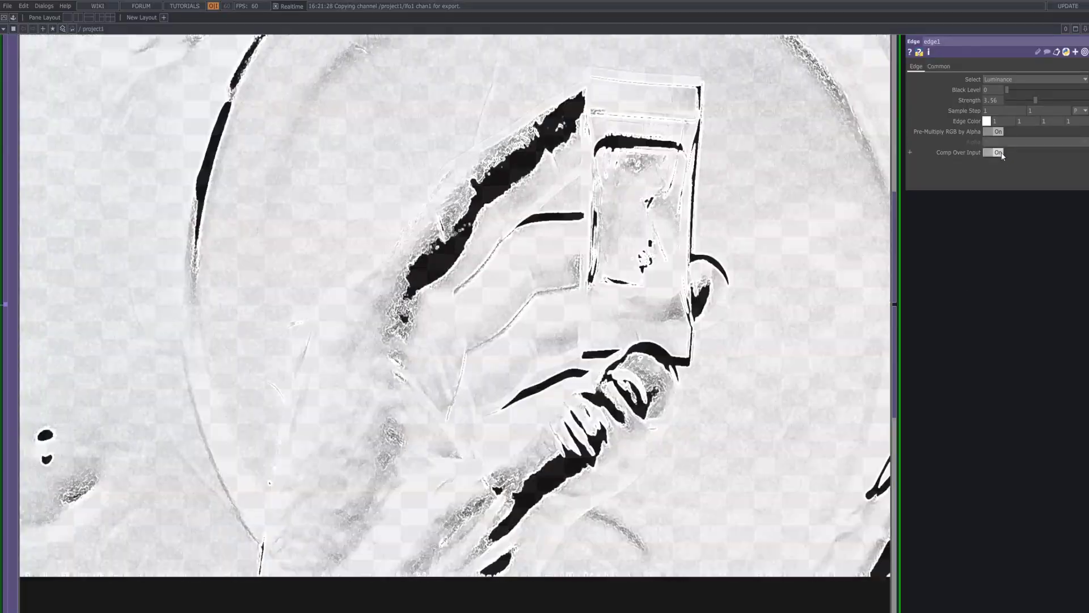
{"action": "left_click", "coordinate": [999, 153]}
{"action": "scroll", "coordinate": [444, 440], "scroll_direction": "down", "scroll_amount": 5}
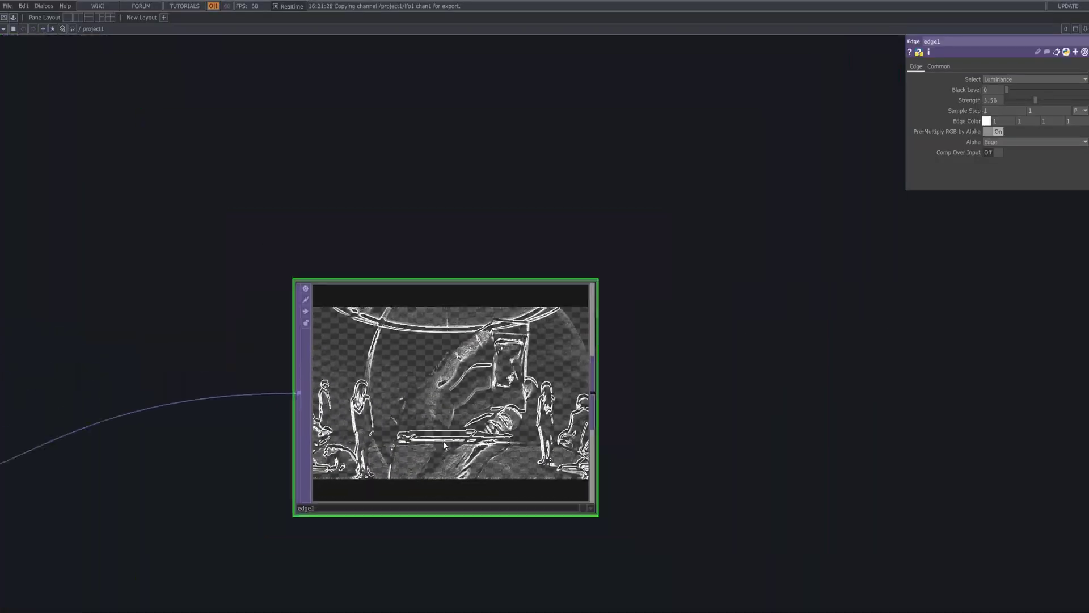
Step: Space the Edge TOP farther from the Level TOP and add a Composite TOP to its output, well to the right
{"action": "left_click_drag", "start_coordinate": [612, 448], "coordinate": [606, 405]}
{"action": "scroll", "coordinate": [604, 391], "scroll_direction": "down", "scroll_amount": 3}
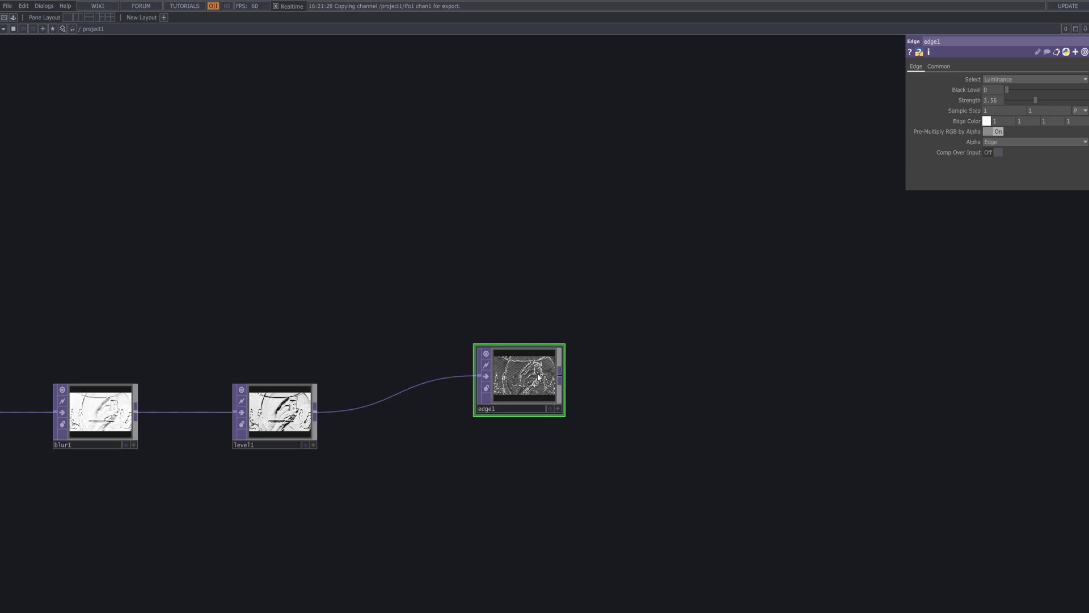
{"action": "left_click_drag", "start_coordinate": [572, 361], "coordinate": [652, 344]}
{"action": "right_click", "coordinate": [643, 357]}
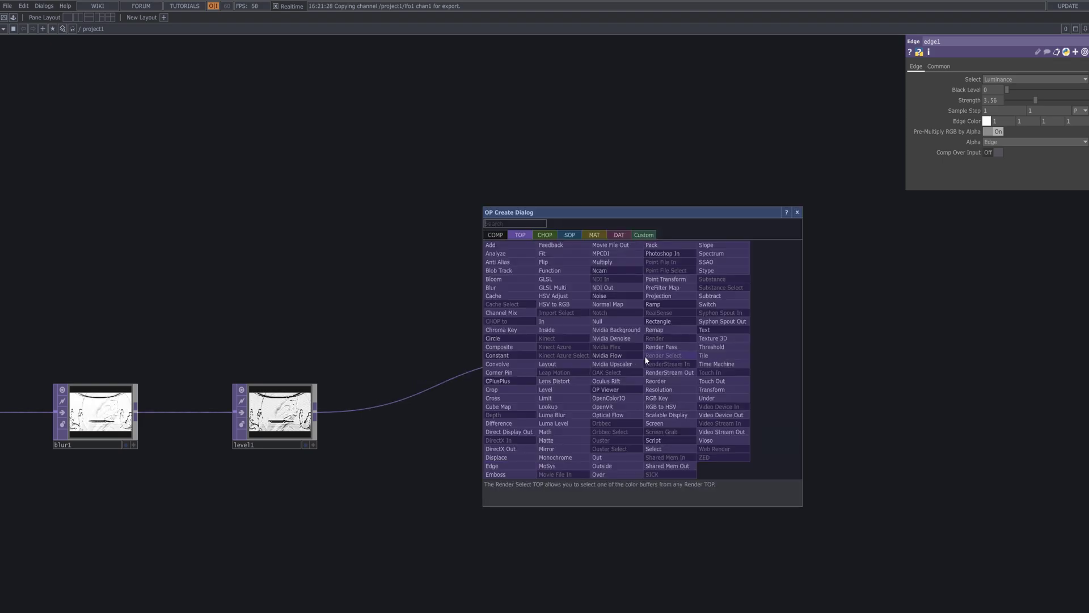
{"action": "type", "text": "comp"}
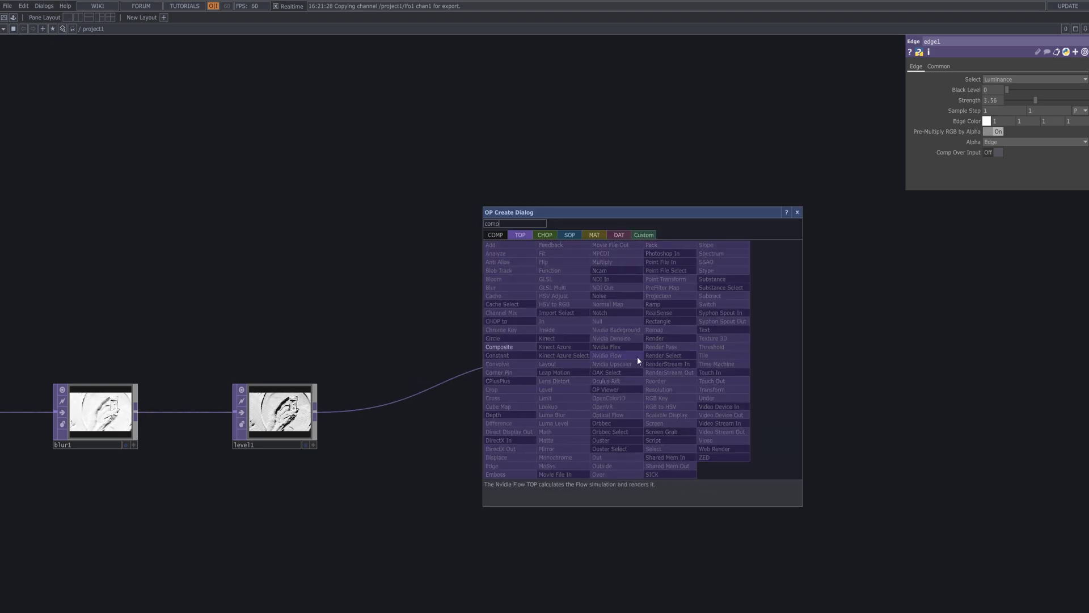
{"action": "left_click", "coordinate": [516, 347]}
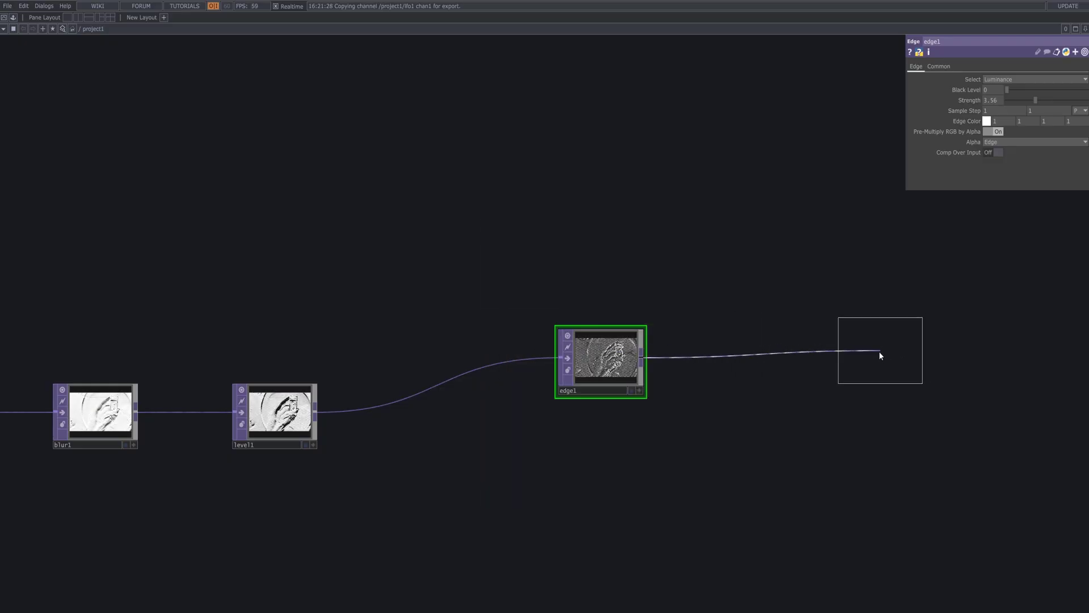
{"action": "left_click", "coordinate": [878, 359]}
{"action": "left_click_drag", "start_coordinate": [947, 351], "coordinate": [743, 281]}
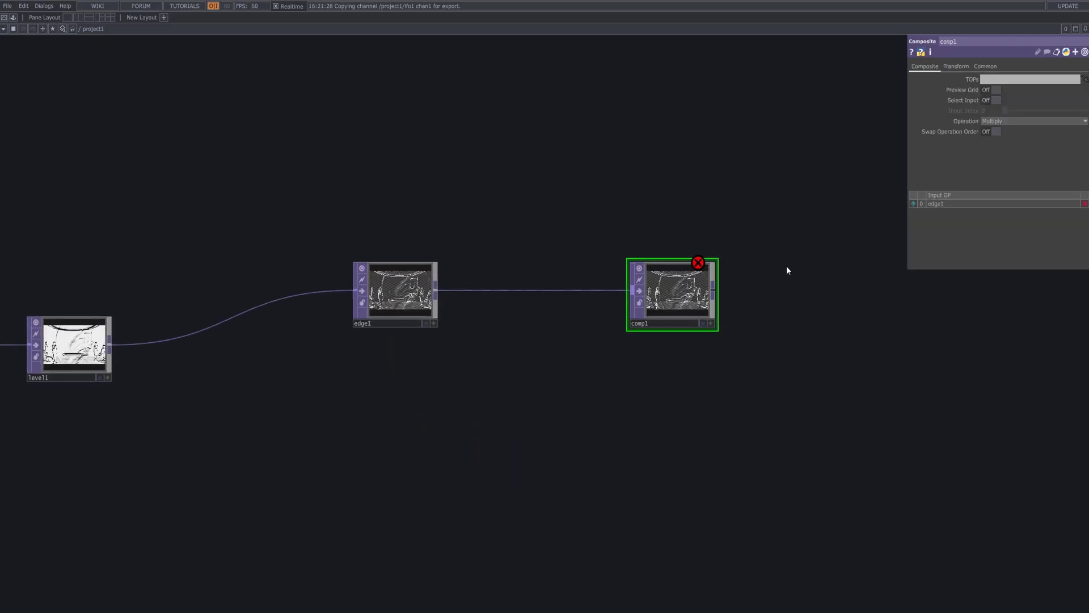
{"action": "left_click_drag", "start_coordinate": [673, 294], "coordinate": [722, 294]}
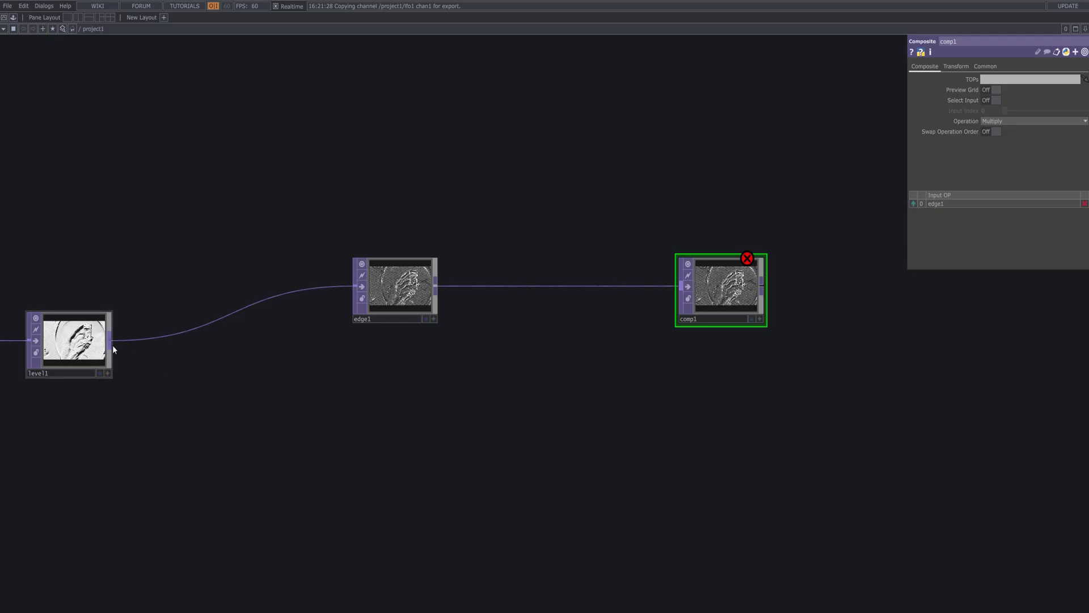
Step: Connect the Level TOP's output as the Composite TOP's second input and raise the Edge TOP clear of the new wire
{"action": "left_click", "coordinate": [112, 345]}
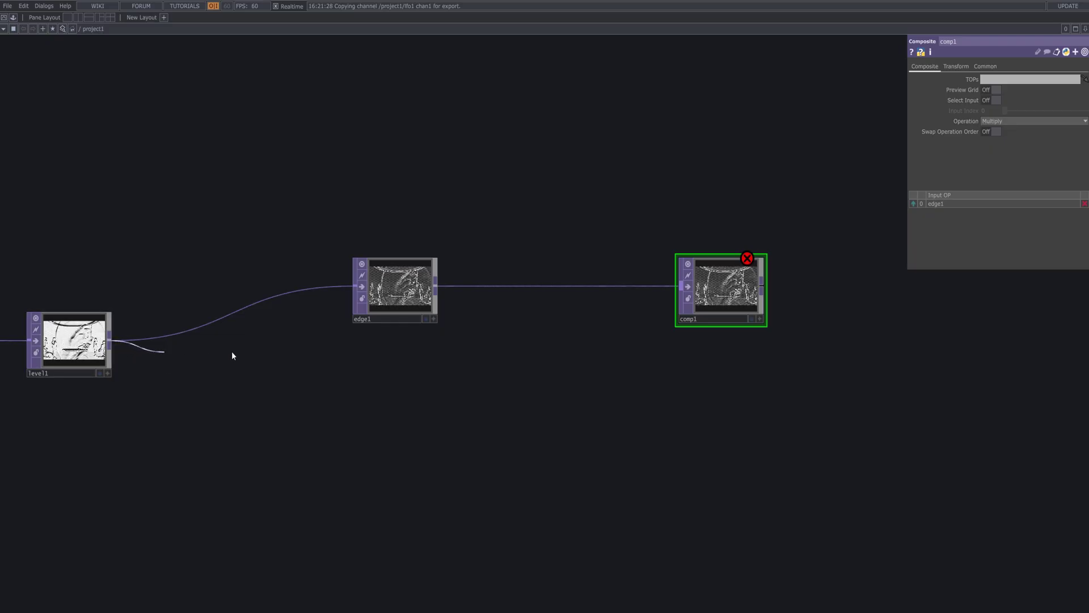
{"action": "left_click", "coordinate": [677, 292]}
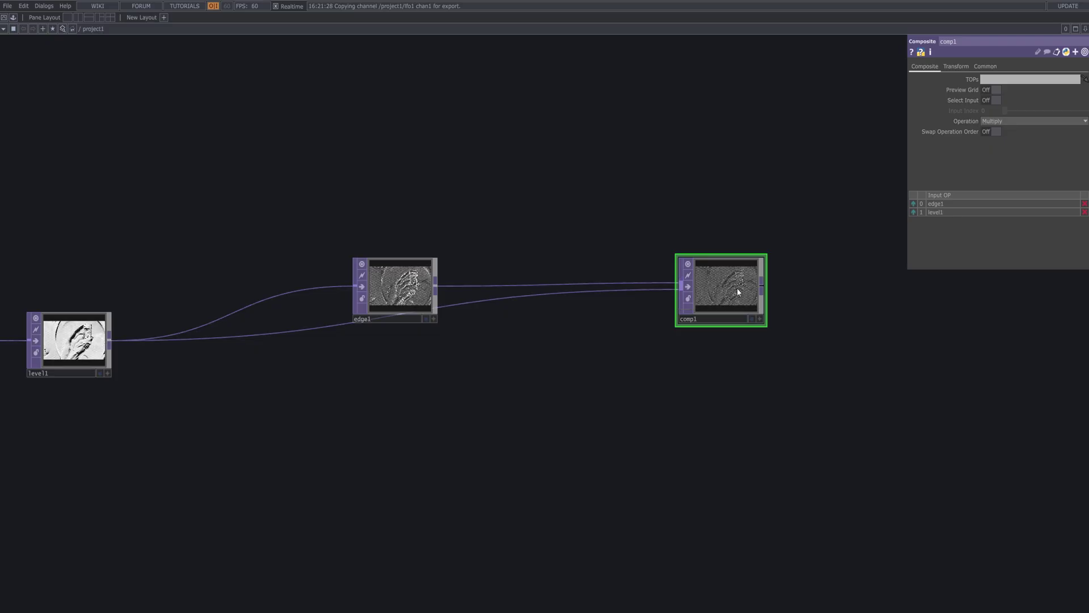
{"action": "left_click_drag", "start_coordinate": [409, 292], "coordinate": [410, 238]}
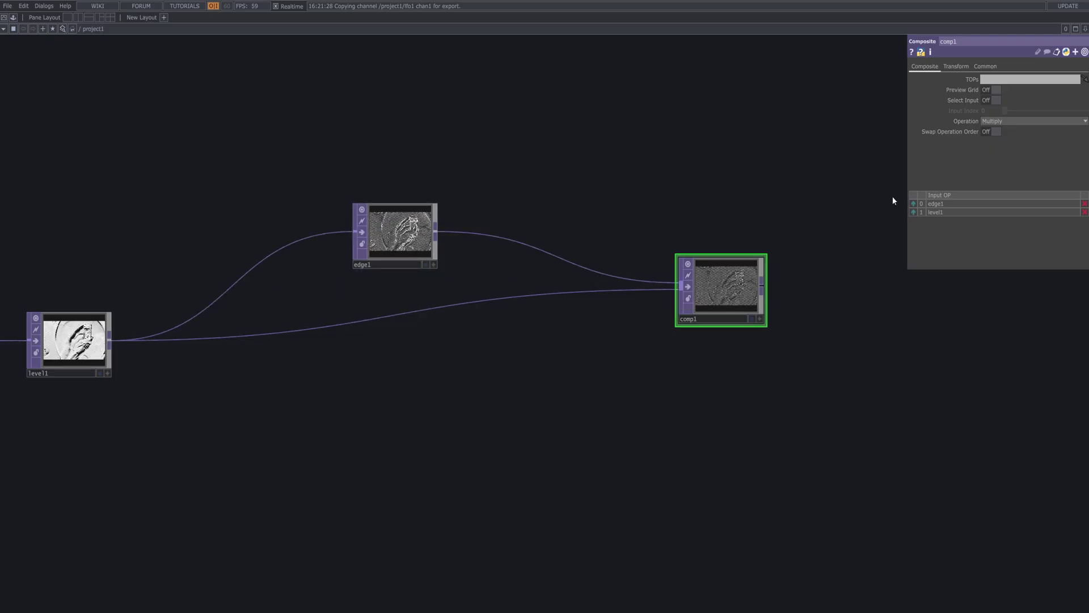
Step: Set the Composite TOP's Operation to Hard Light and inspect the blended image up close
{"action": "left_click", "coordinate": [1023, 122]}
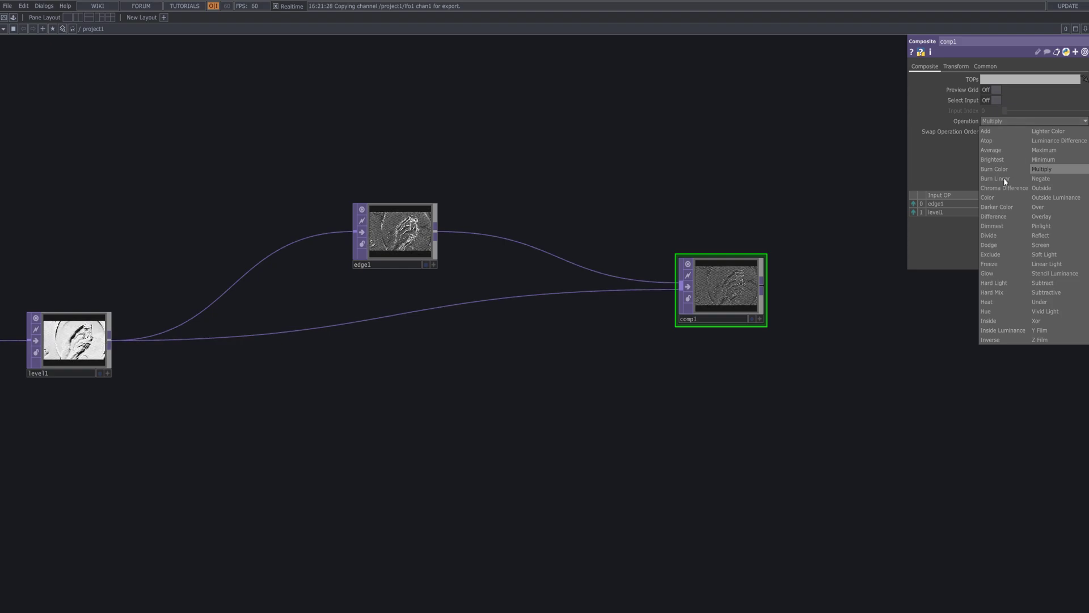
{"action": "left_click", "coordinate": [1002, 280]}
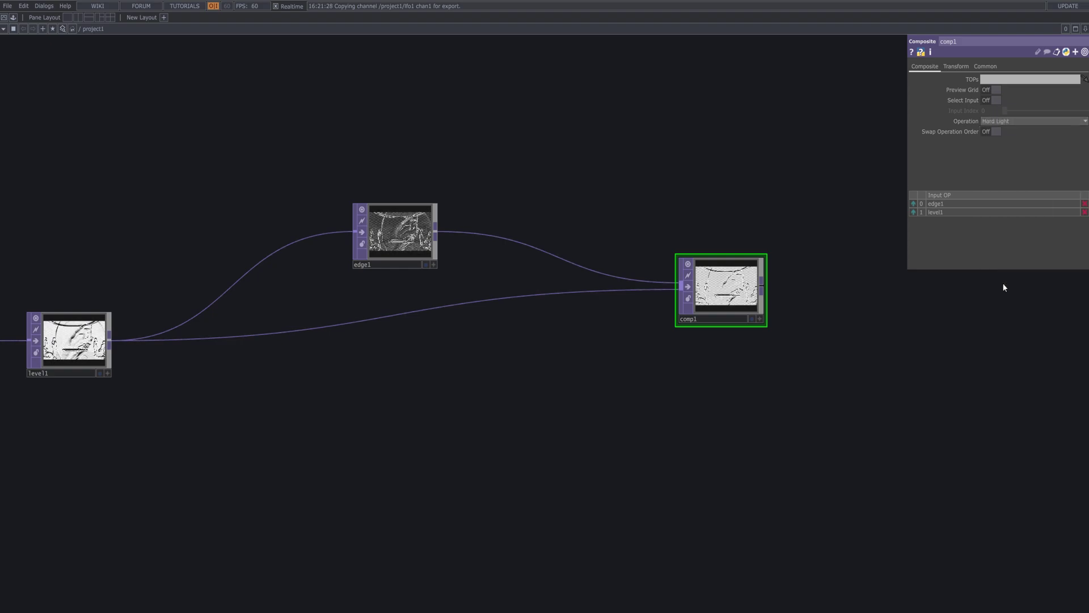
{"action": "scroll", "coordinate": [723, 292], "scroll_direction": "up", "scroll_amount": 8}
{"action": "left_click_drag", "start_coordinate": [743, 511], "coordinate": [593, 586]}
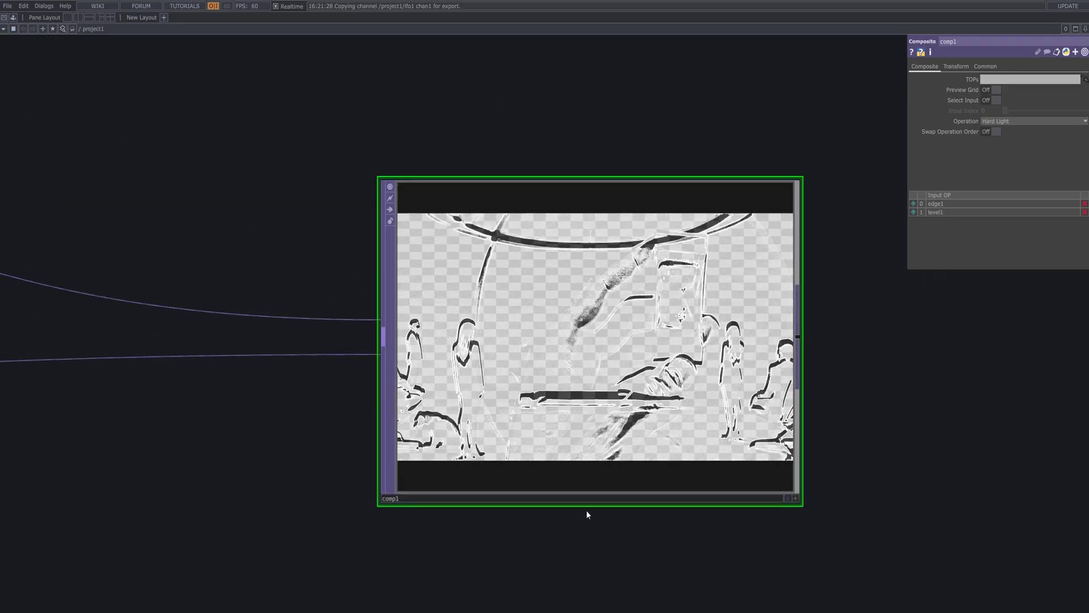
{"action": "scroll", "coordinate": [580, 462], "scroll_direction": "up", "scroll_amount": 3}
{"action": "scroll", "coordinate": [650, 454], "scroll_direction": "down", "scroll_amount": 3}
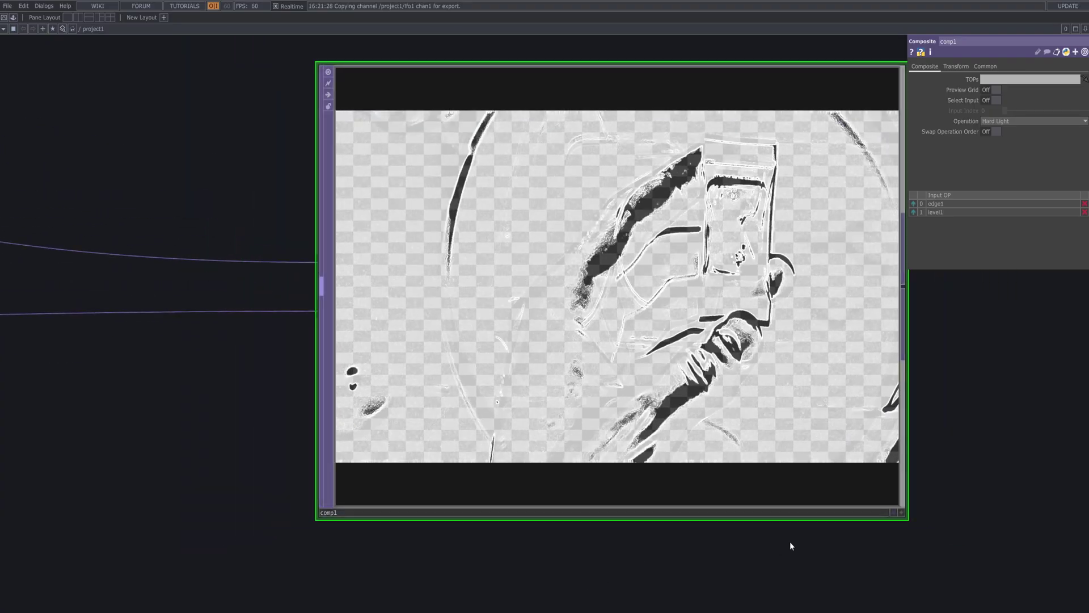
{"action": "scroll", "coordinate": [688, 557], "scroll_direction": "up", "scroll_amount": 3}
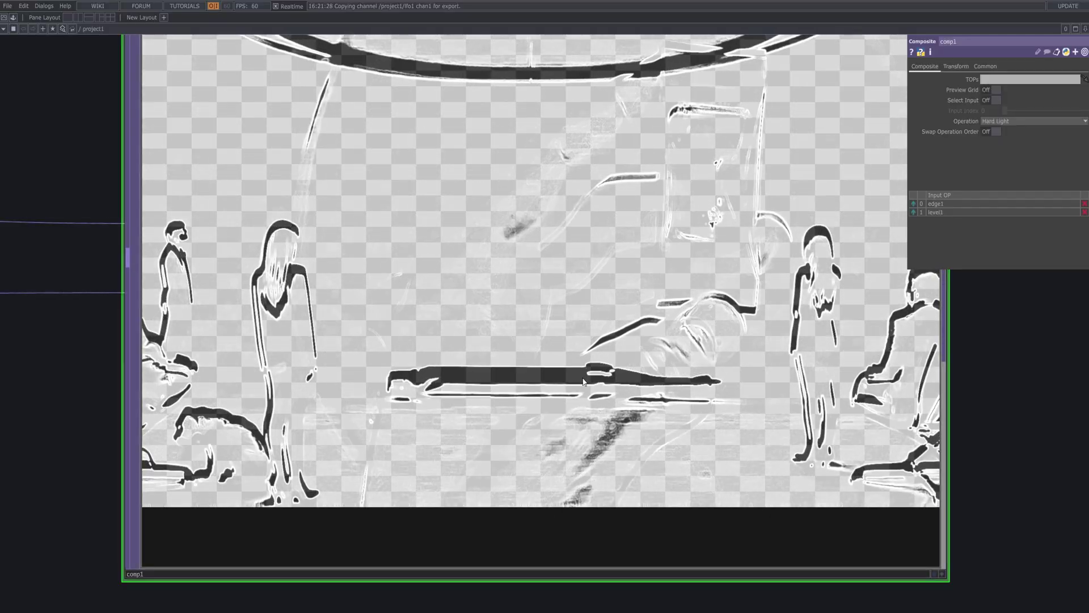
{"action": "scroll", "coordinate": [583, 381], "scroll_direction": "down", "scroll_amount": 5}
{"action": "scroll", "coordinate": [584, 381], "scroll_direction": "down", "scroll_amount": 5}
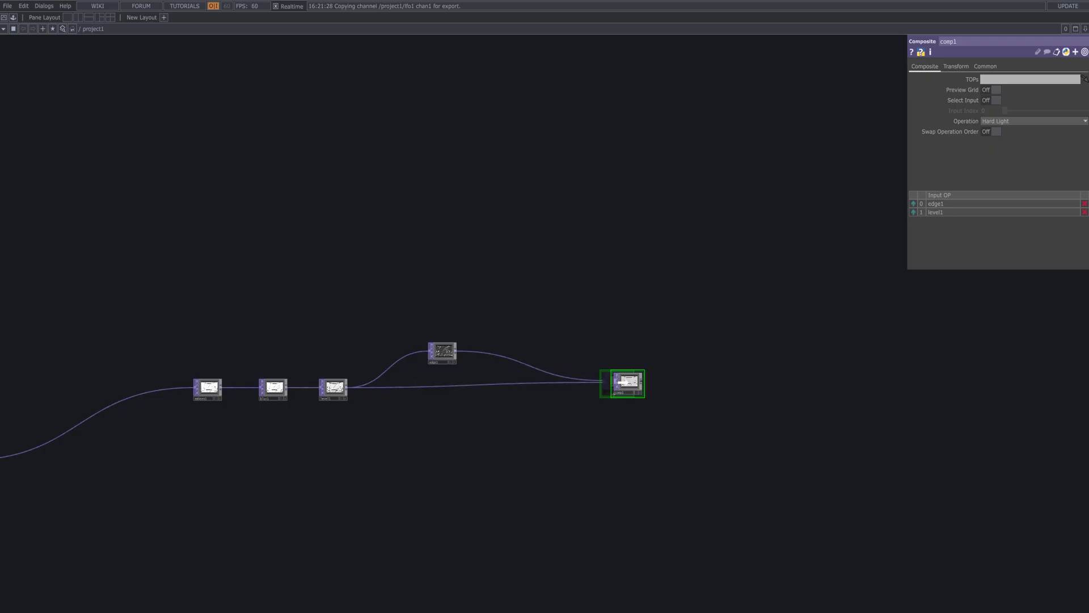
Step: Add a Movie File In TOP in the empty area above the existing network
{"action": "left_click_drag", "start_coordinate": [296, 268], "coordinate": [466, 296]}
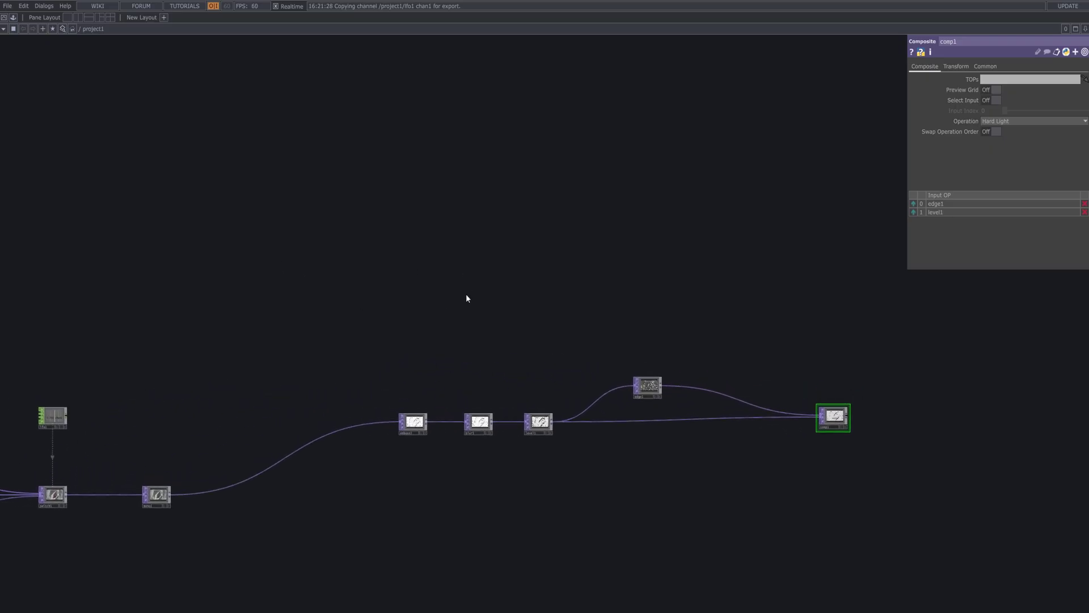
{"action": "key", "text": "Tab"}
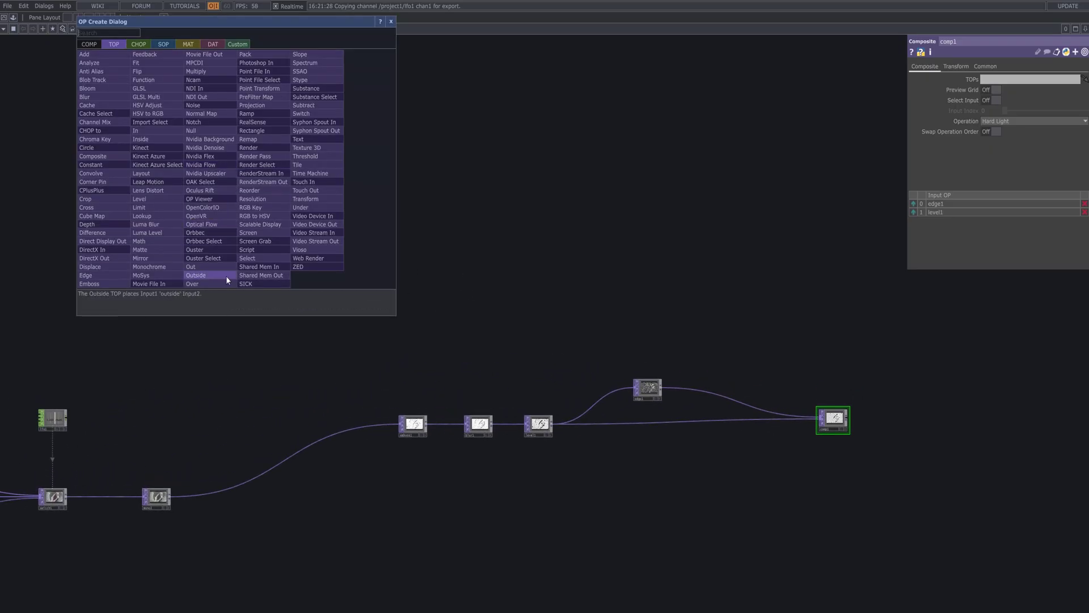
{"action": "left_click", "coordinate": [143, 286]}
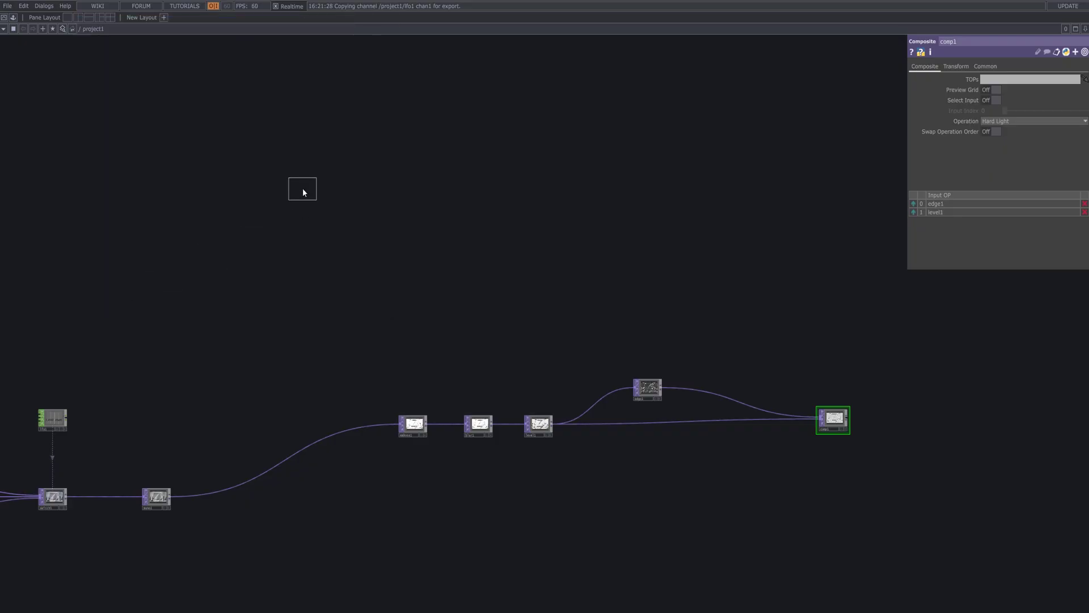
{"action": "left_click", "coordinate": [303, 193]}
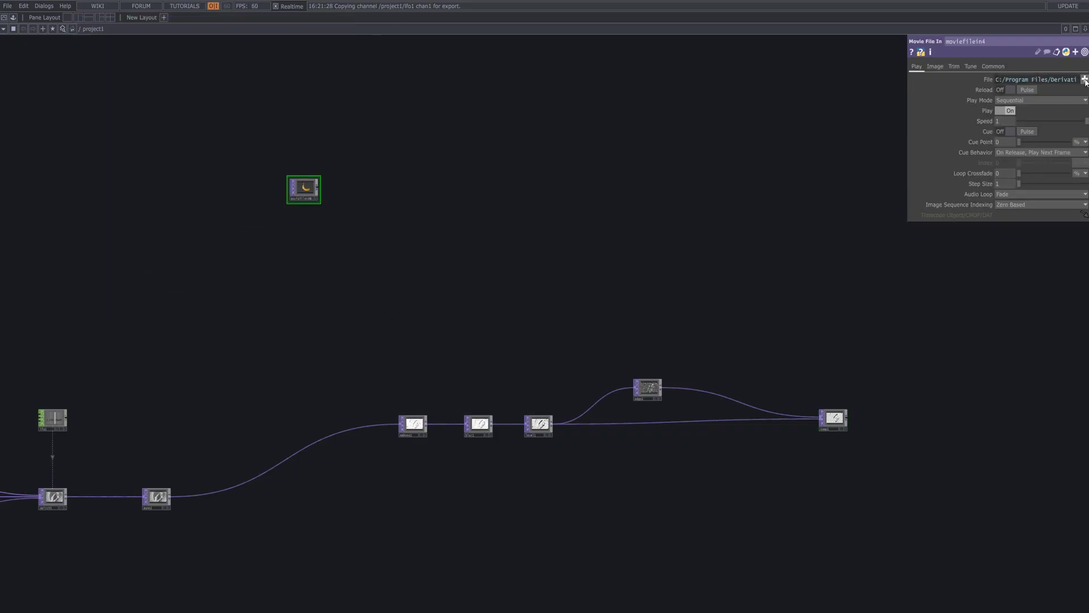
Step: Load the video 04DF06.mp4 into the new Movie File In TOP and inspect its playback up close
{"action": "scroll", "coordinate": [334, 208], "scroll_direction": "up", "scroll_amount": 5}
{"action": "left_click_drag", "start_coordinate": [329, 160], "coordinate": [606, 395]}
{"action": "scroll", "coordinate": [566, 376], "scroll_direction": "up", "scroll_amount": 2}
{"action": "left_click_drag", "start_coordinate": [599, 289], "coordinate": [767, 377]}
{"action": "scroll", "coordinate": [592, 304], "scroll_direction": "down", "scroll_amount": 3}
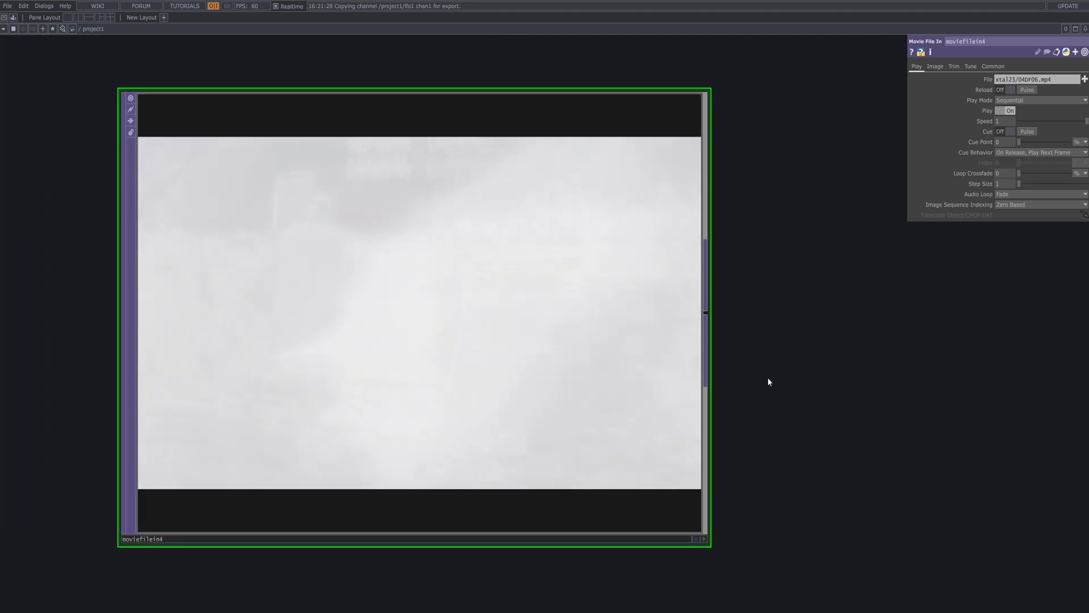
{"action": "scroll", "coordinate": [767, 376], "scroll_direction": "down", "scroll_amount": 5}
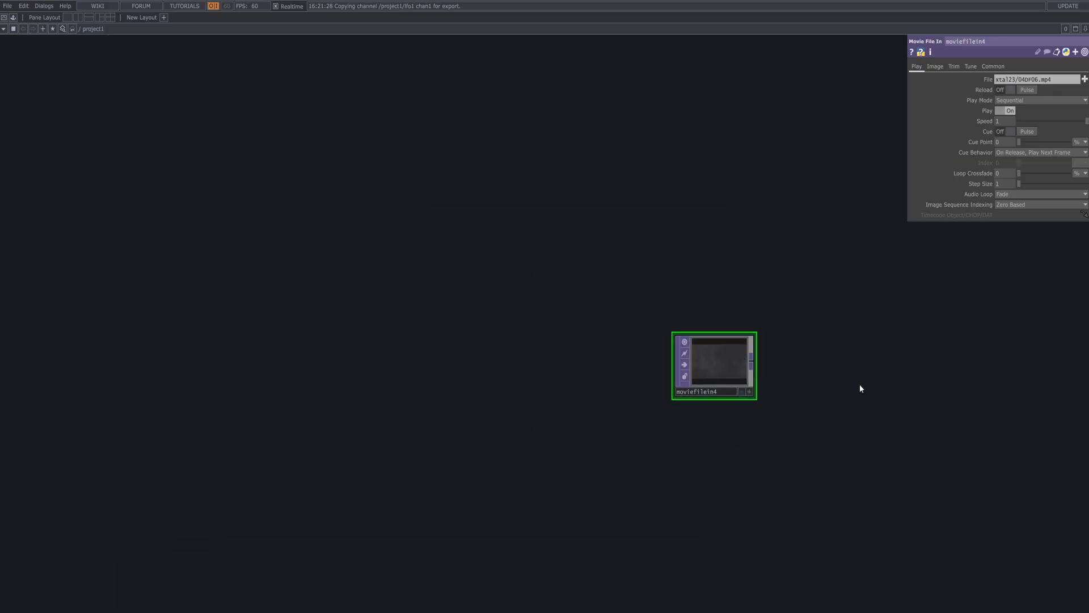
Step: Add a Monochrome TOP fed by the new Movie File In TOP's output
{"action": "left_click_drag", "start_coordinate": [862, 385], "coordinate": [328, 337]}
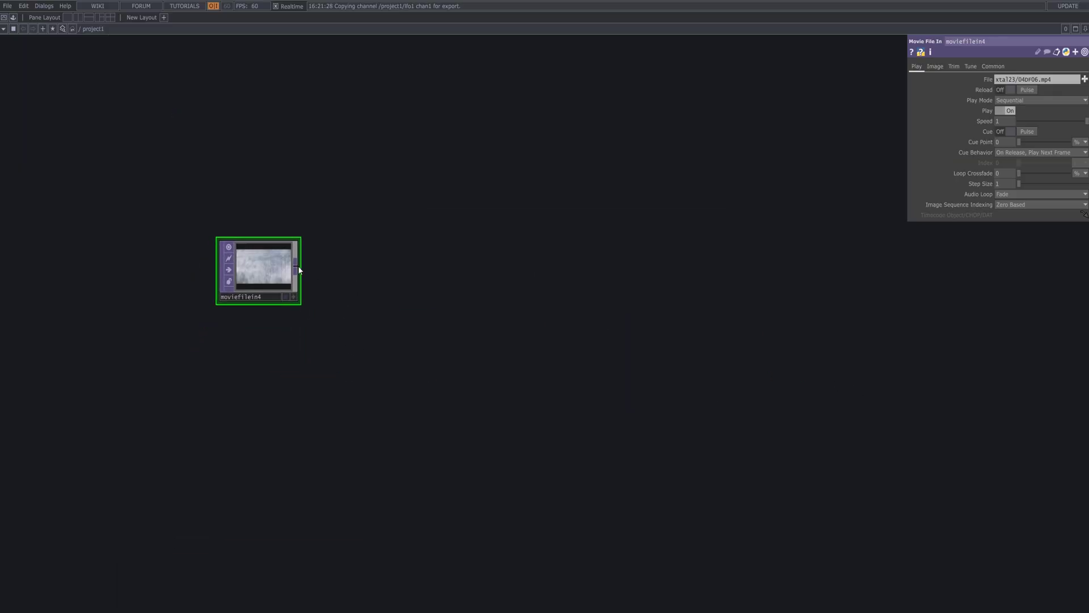
{"action": "key", "text": "Tab"}
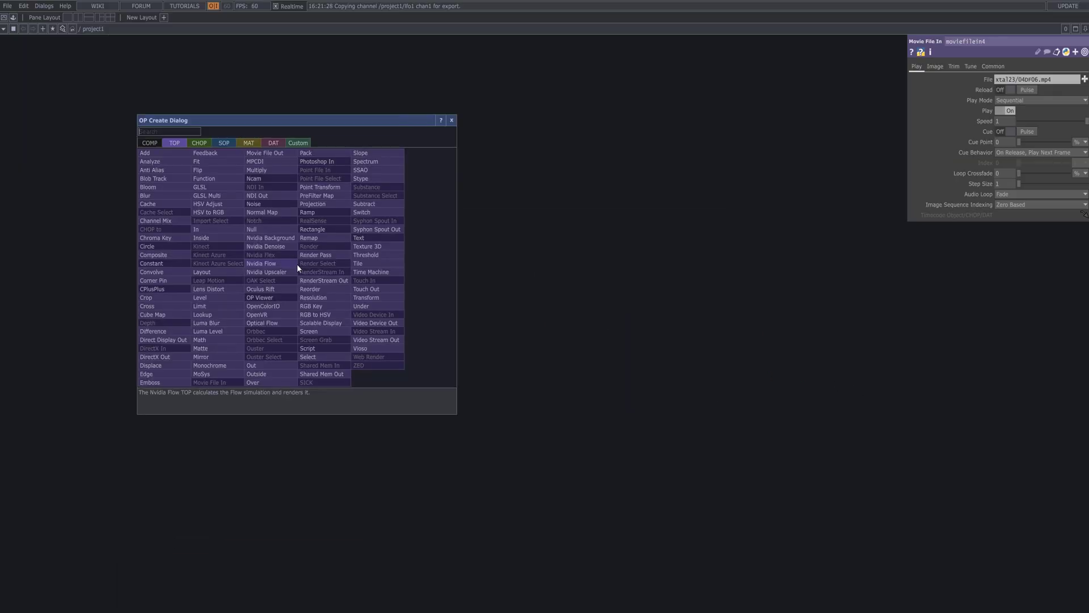
{"action": "type", "text": "mono"}
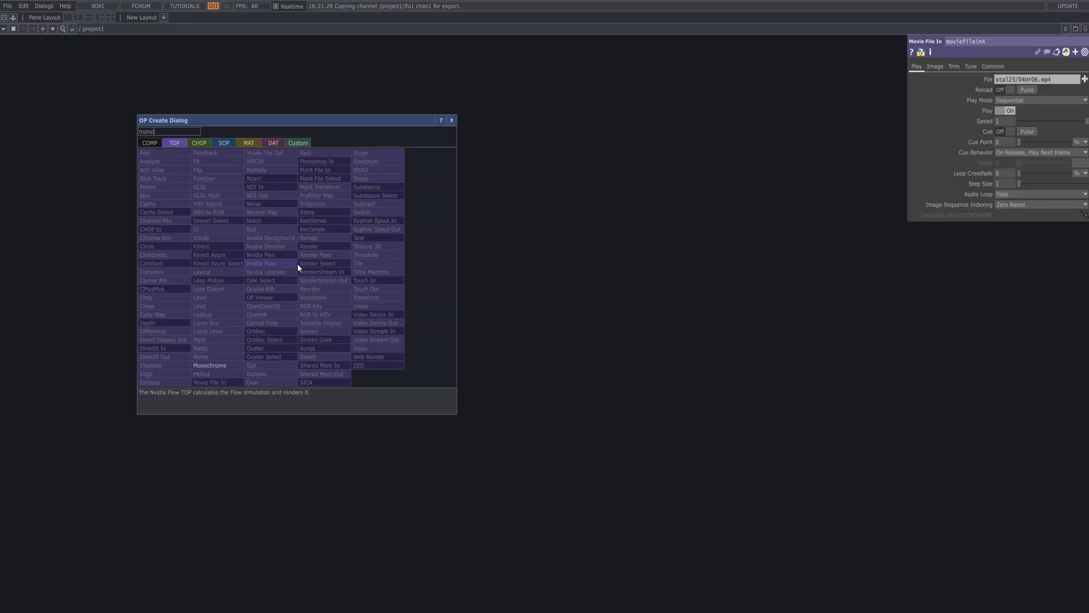
{"action": "left_click", "coordinate": [232, 363]}
{"action": "left_click", "coordinate": [486, 277]}
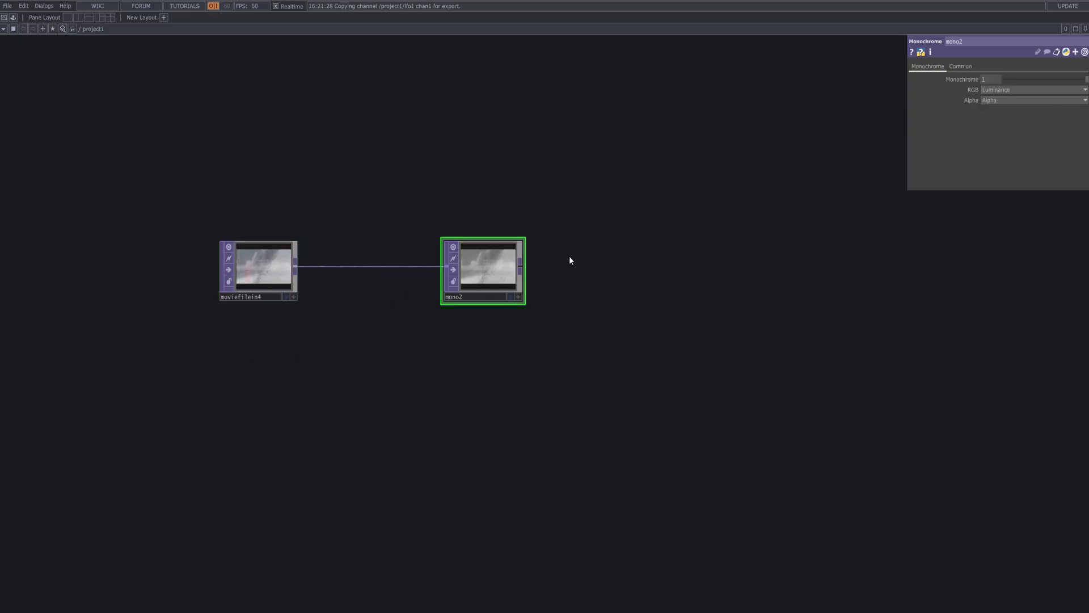
Step: Set the Monochrome amount to 0.461 and compare the desaturated output with the source video as background displays and up close
{"action": "left_click_drag", "start_coordinate": [1085, 81], "coordinate": [1043, 94]}
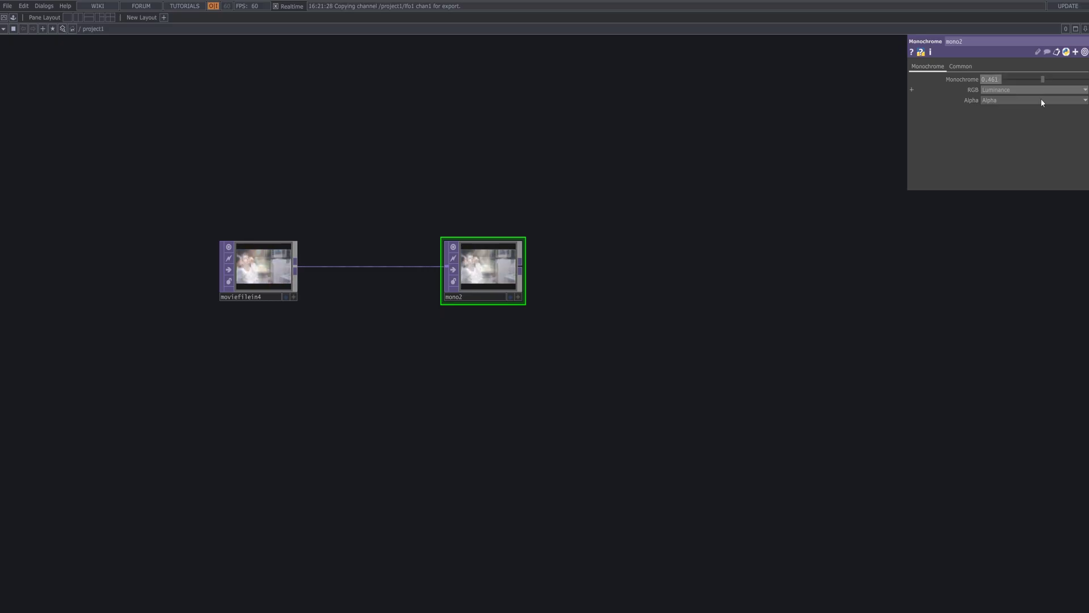
{"action": "left_click", "coordinate": [286, 297]}
{"action": "left_click", "coordinate": [511, 296]}
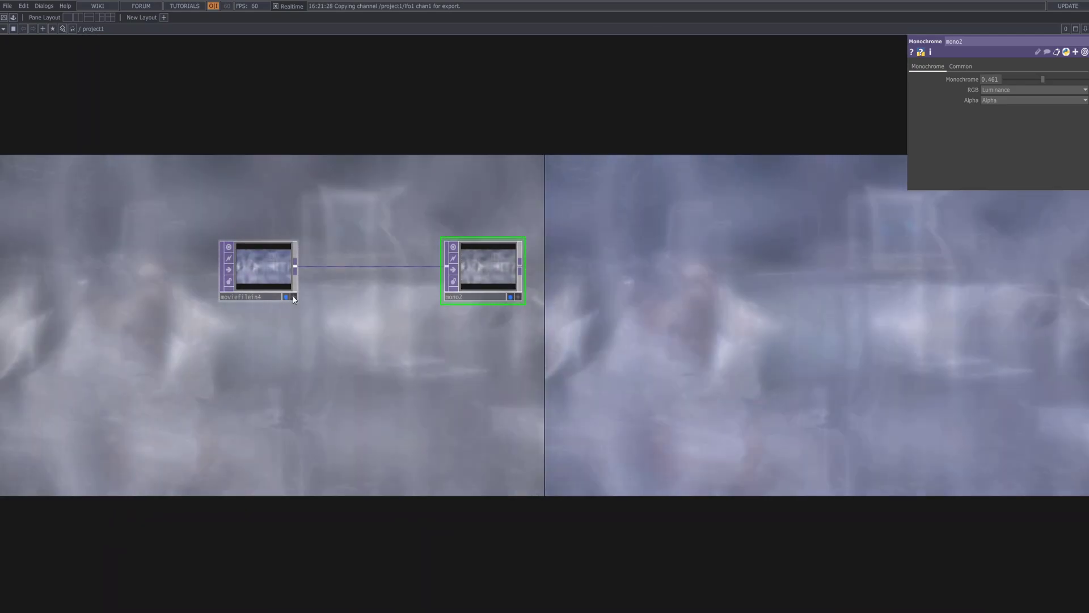
{"action": "left_click", "coordinate": [287, 297]}
{"action": "left_click", "coordinate": [511, 296]}
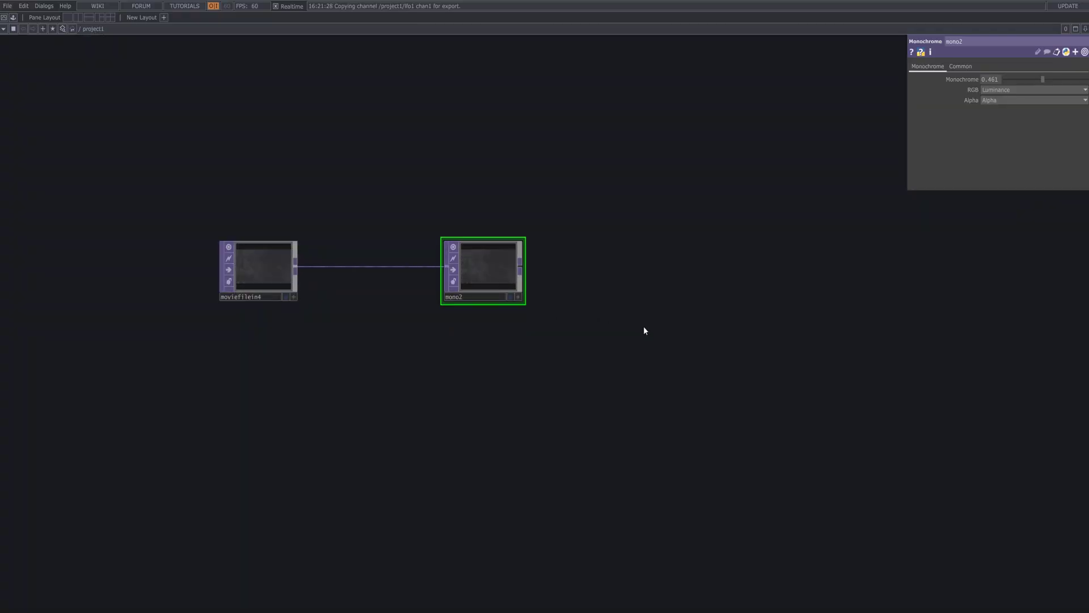
{"action": "scroll", "coordinate": [509, 250], "scroll_direction": "up", "scroll_amount": 4}
{"action": "scroll", "coordinate": [570, 394], "scroll_direction": "up", "scroll_amount": 3}
{"action": "left_click_drag", "start_coordinate": [625, 336], "coordinate": [697, 408]}
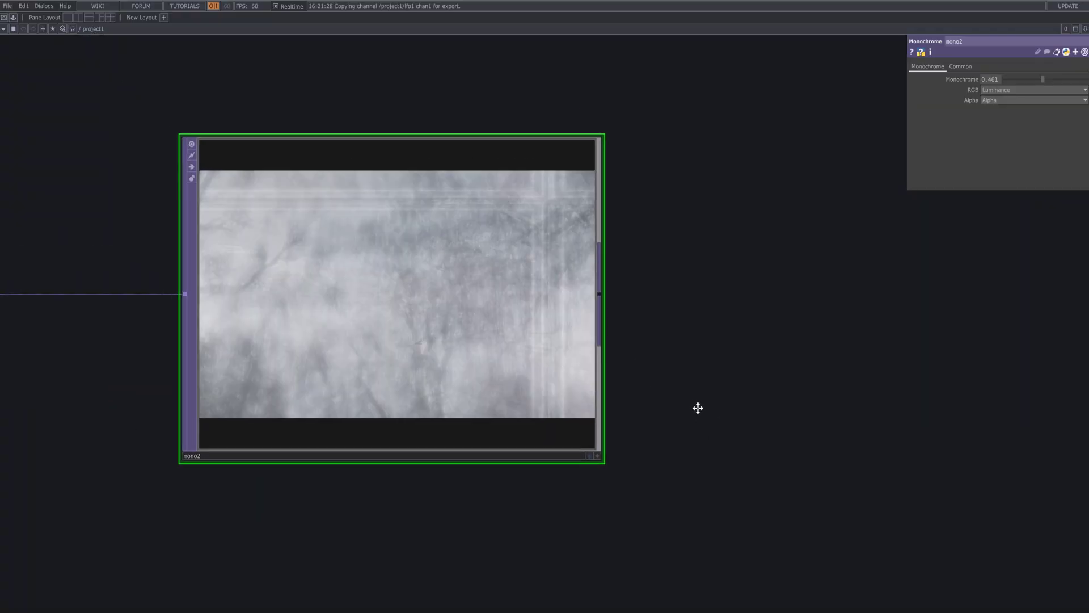
{"action": "scroll", "coordinate": [690, 406], "scroll_direction": "down", "scroll_amount": 10}
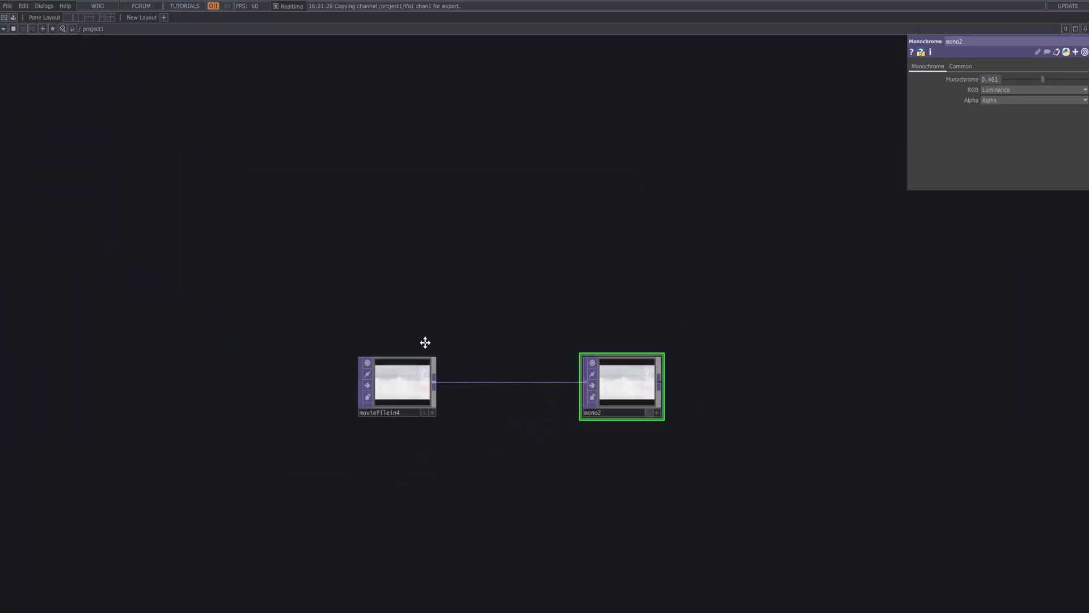
Step: Add a Blur TOP fed by the new Monochrome TOP's output
{"action": "left_click_drag", "start_coordinate": [425, 342], "coordinate": [332, 296]}
{"action": "right_click", "coordinate": [301, 271]}
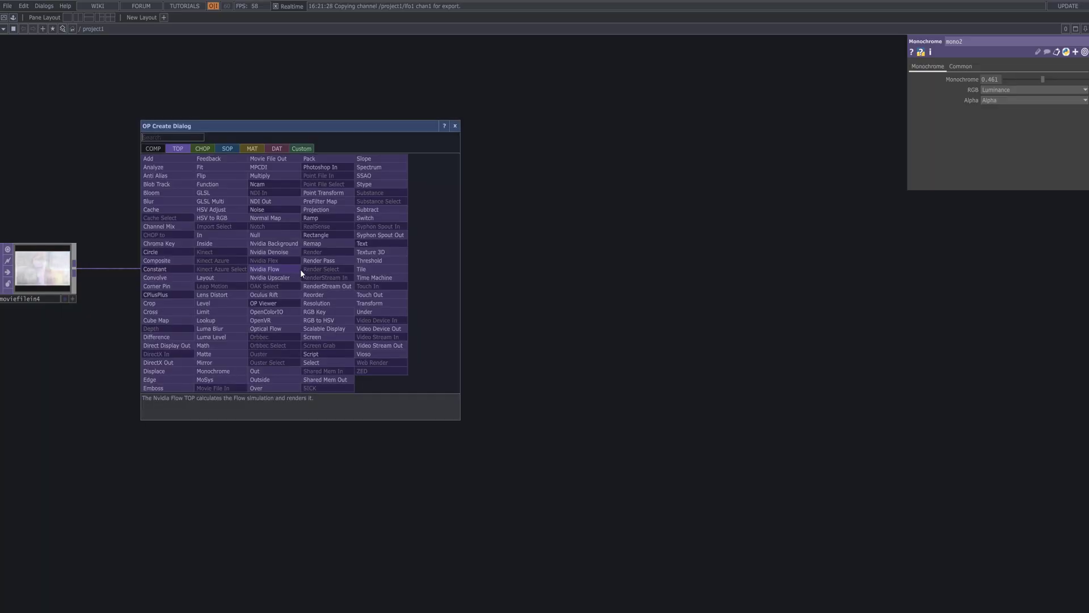
{"action": "type", "text": "blu"}
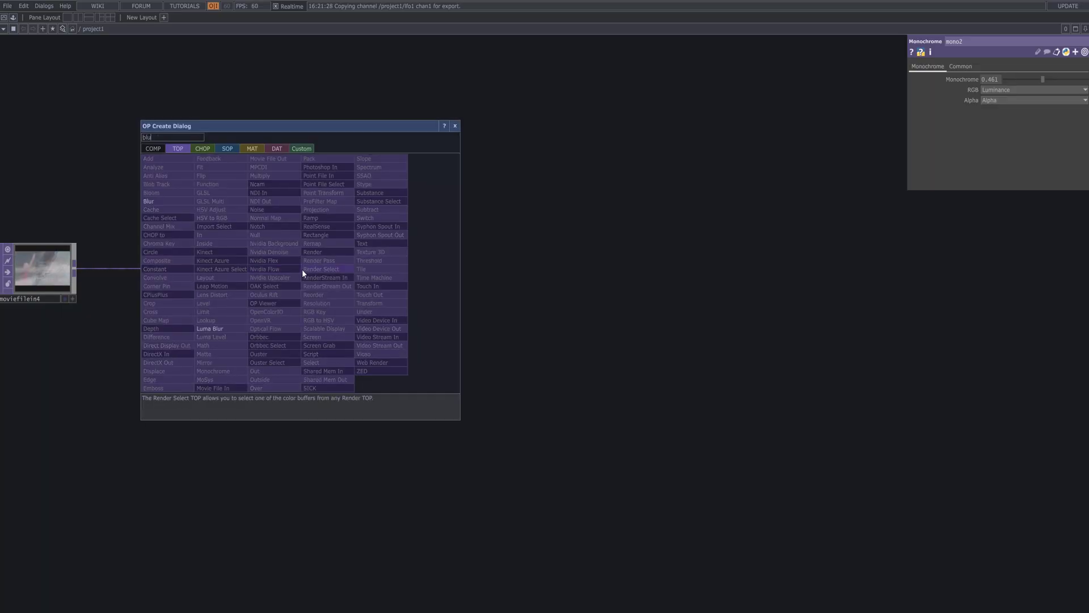
{"action": "left_click", "coordinate": [172, 202]}
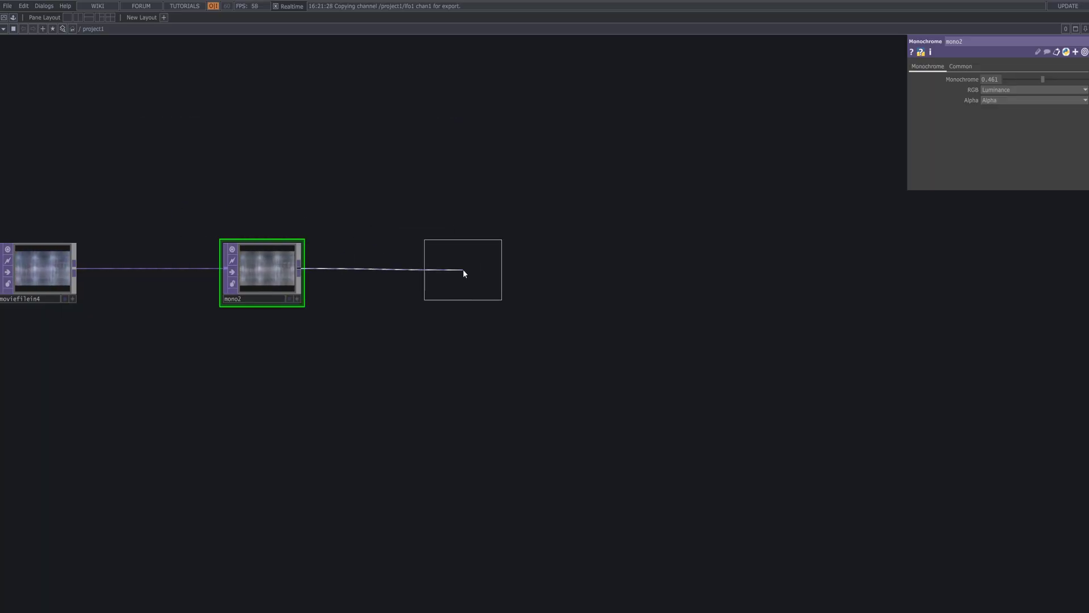
{"action": "left_click", "coordinate": [464, 273]}
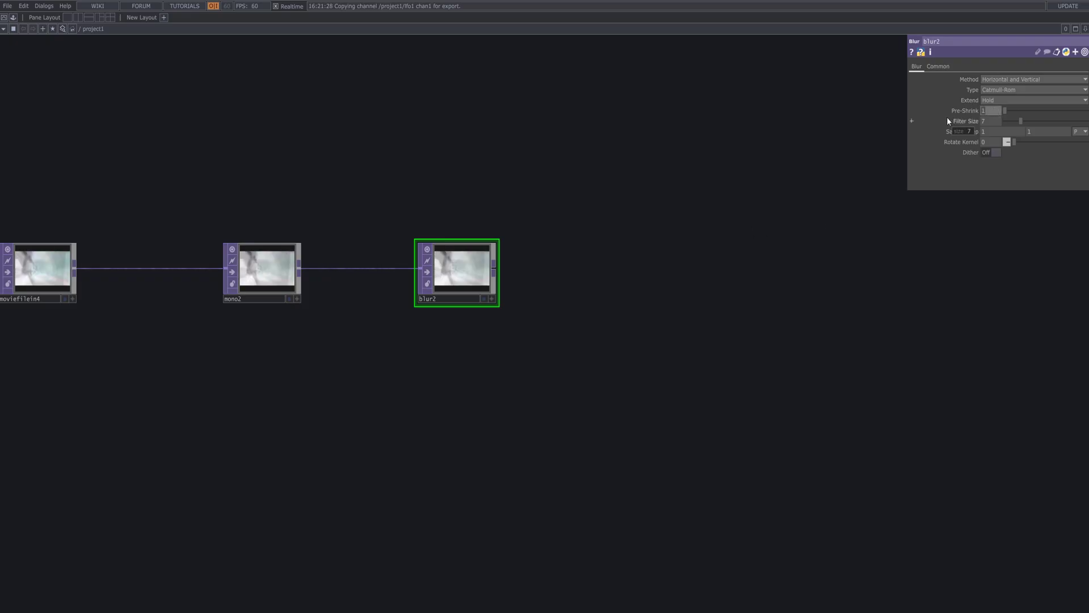
Step: Set the new Blur TOP's Pre-Shrink to 8 and its Filter Size to 32
{"action": "type", "text": "8"}
{"action": "key", "text": "Return"}
{"action": "scroll", "coordinate": [547, 316], "scroll_direction": "up", "scroll_amount": 10}
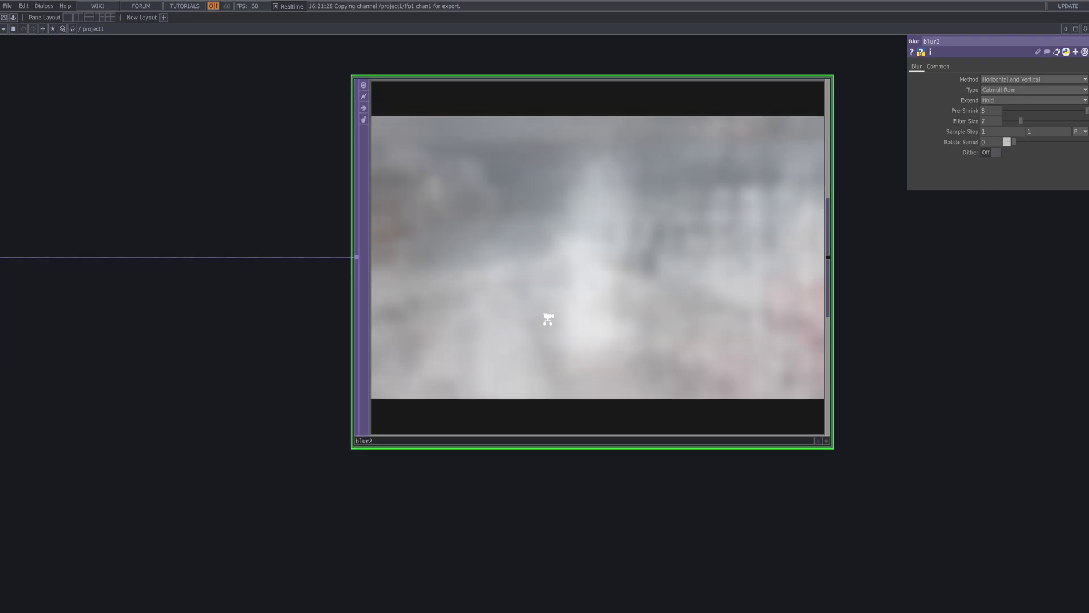
{"action": "left_click_drag", "start_coordinate": [980, 326], "coordinate": [943, 425]}
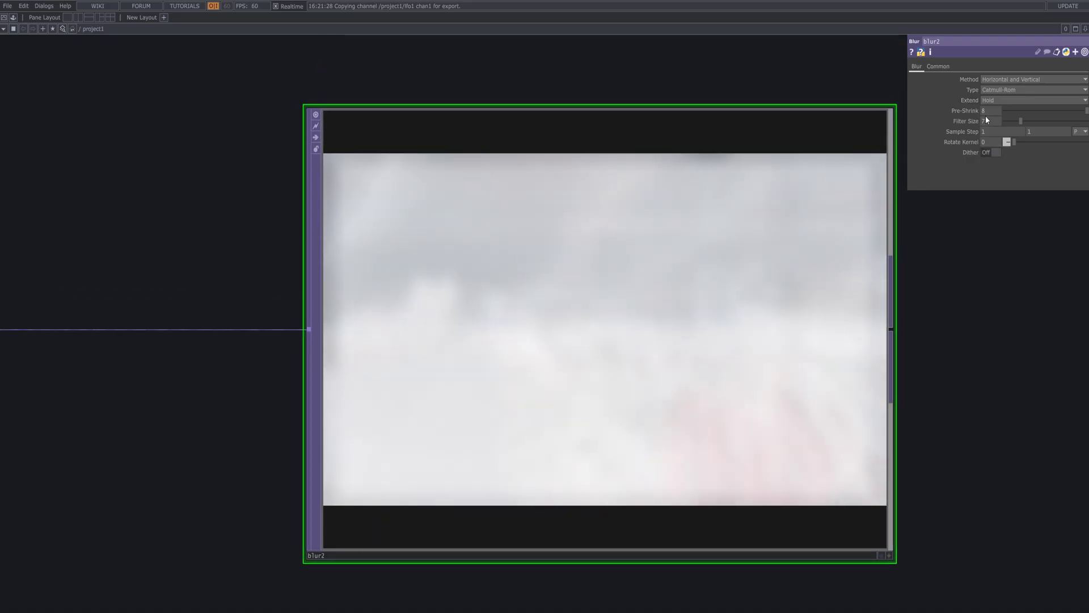
{"action": "left_click_drag", "start_coordinate": [993, 123], "coordinate": [930, 137]}
{"action": "type", "text": "32"}
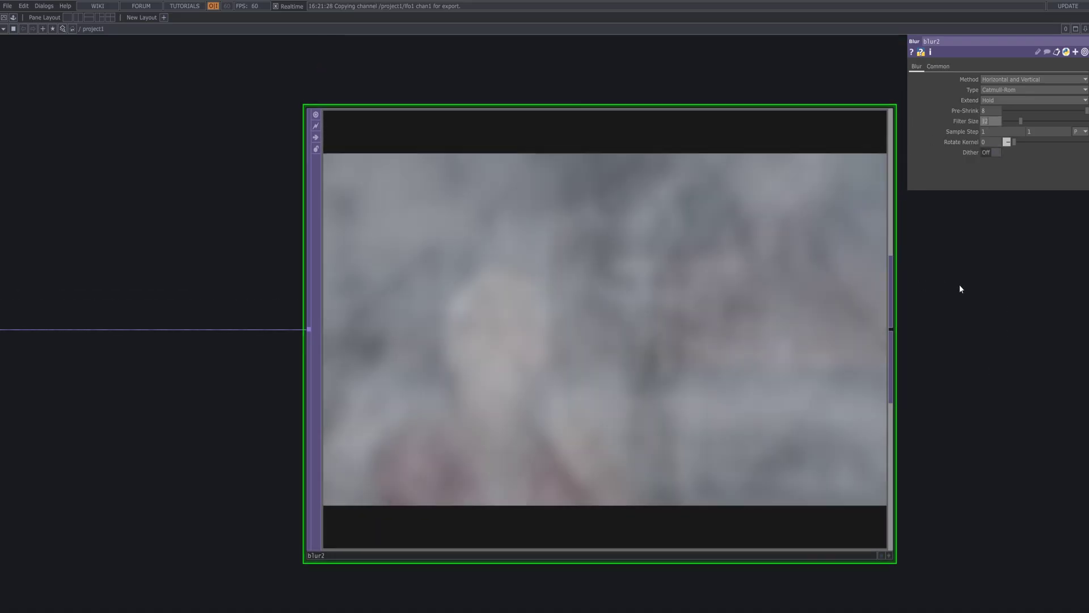
{"action": "key", "text": "Return"}
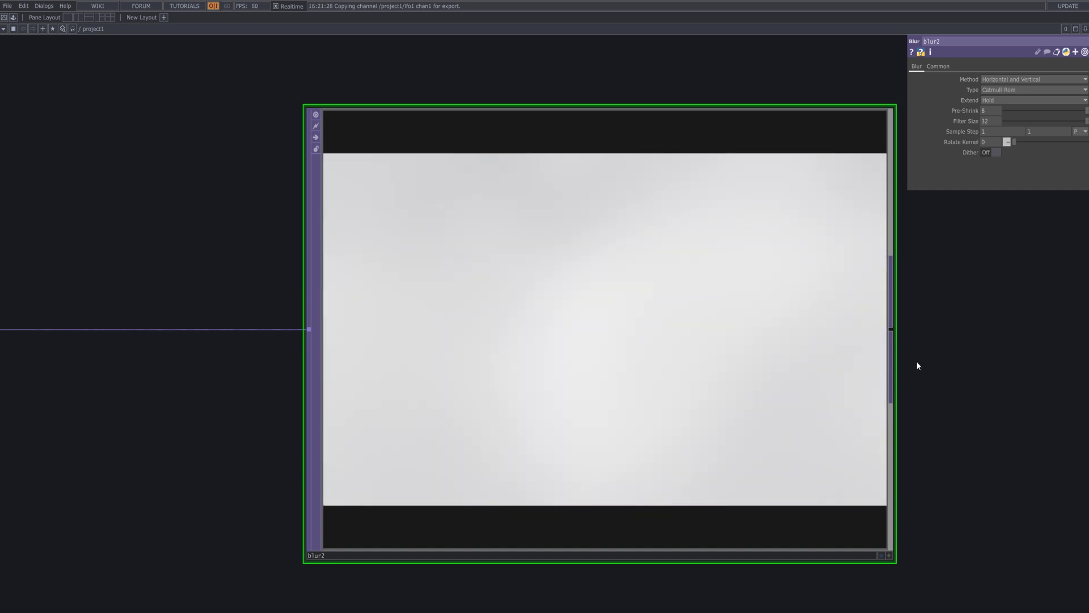
Step: Add a Level TOP fed by the new Blur TOP's output
{"action": "scroll", "coordinate": [917, 360], "scroll_direction": "down", "scroll_amount": 5}
{"action": "left_click_drag", "start_coordinate": [849, 418], "coordinate": [501, 405]}
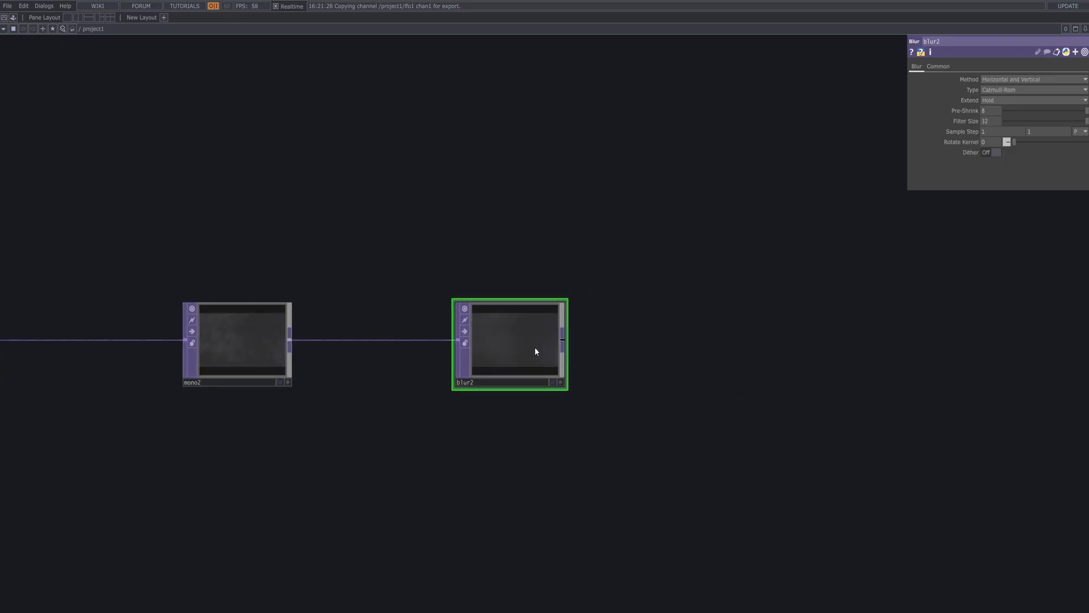
{"action": "right_click", "coordinate": [565, 342]}
{"action": "type", "text": "level"}
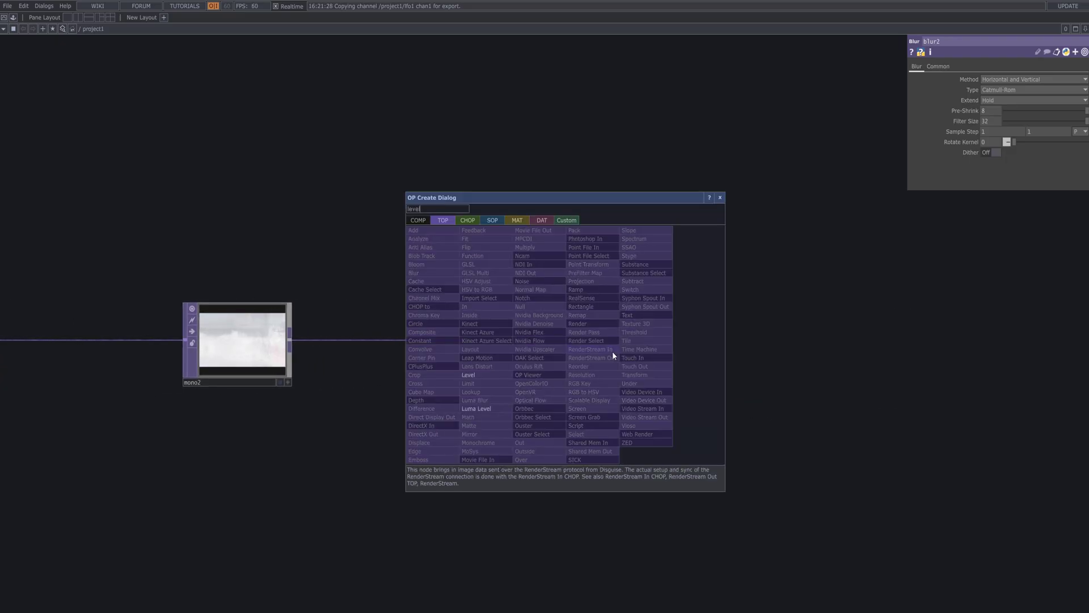
{"action": "left_click", "coordinate": [491, 373]}
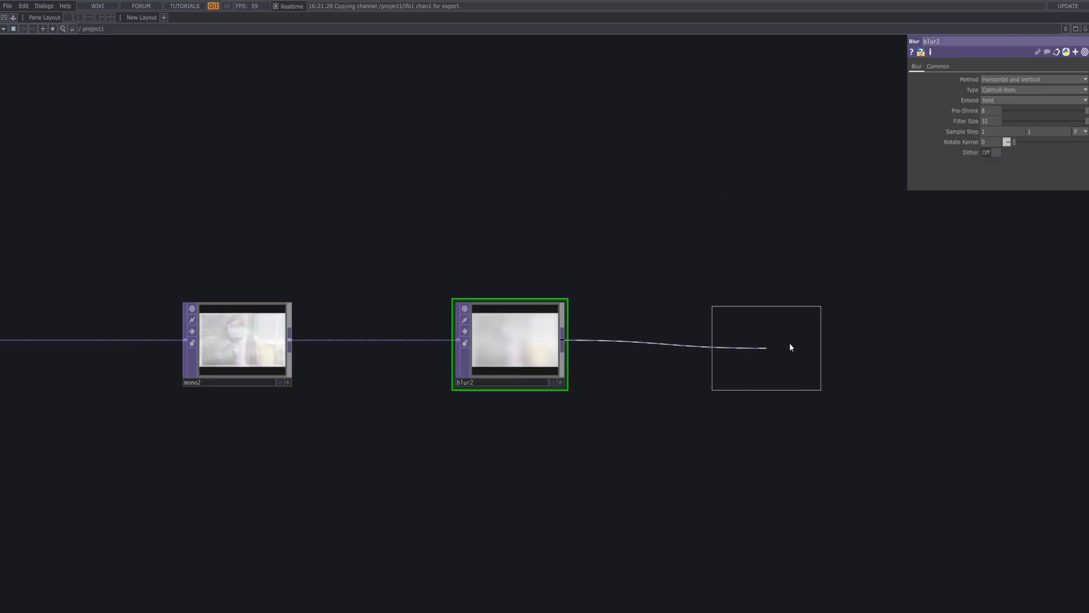
{"action": "left_click", "coordinate": [797, 344]}
Step: Set the new Level TOP's Brightness 1 to 2, Gamma 1 to 0.82 and Contrast to 0.54
{"action": "left_click_drag", "start_coordinate": [565, 334], "coordinate": [271, 316]}
{"action": "left_click_drag", "start_coordinate": [569, 303], "coordinate": [592, 258]}
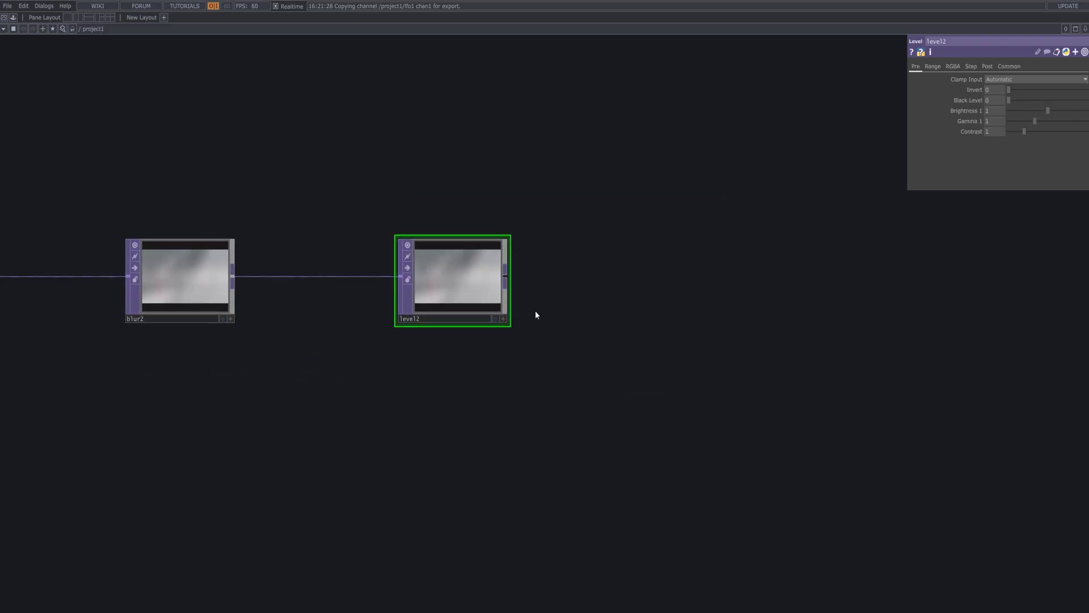
{"action": "middle_click_drag", "start_coordinate": [536, 312], "coordinate": [531, 294]}
{"action": "left_click_drag", "start_coordinate": [531, 293], "coordinate": [680, 369]}
{"action": "middle_click_drag", "start_coordinate": [679, 369], "coordinate": [662, 365]}
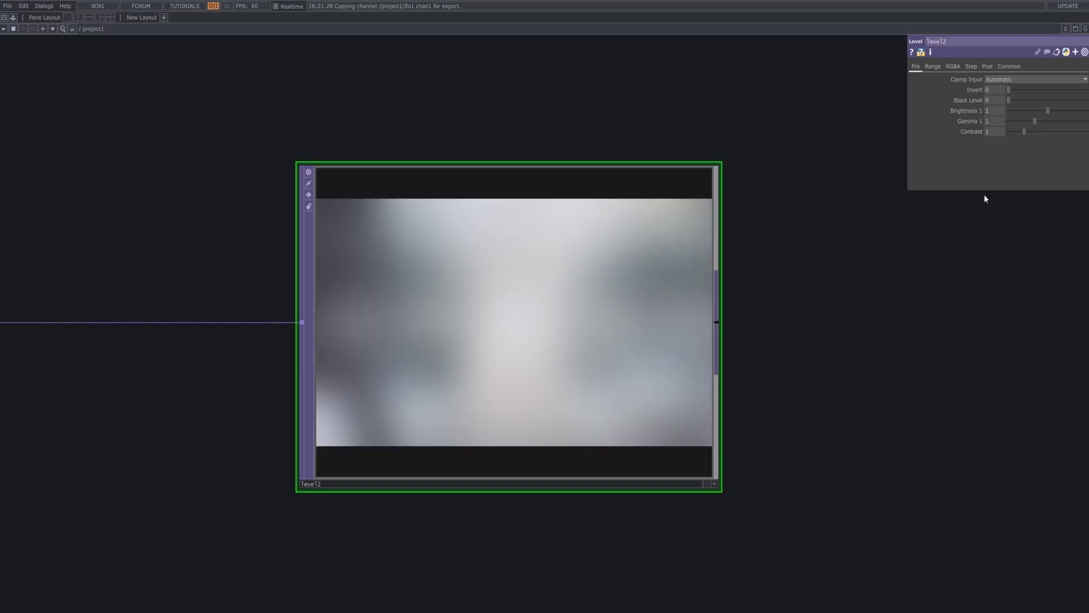
{"action": "left_click_drag", "start_coordinate": [1047, 111], "coordinate": [1087, 111]}
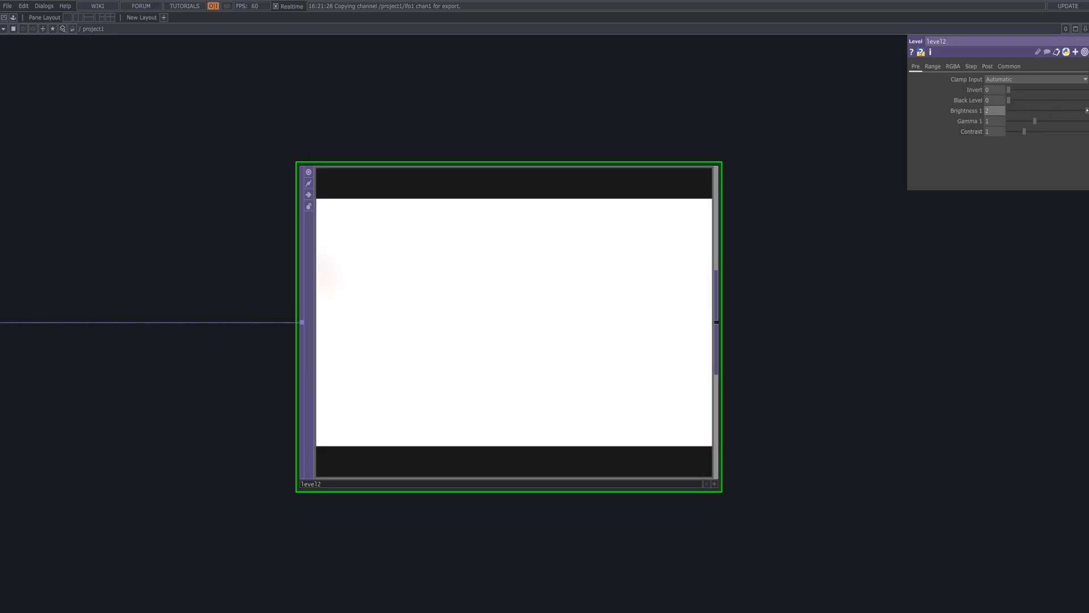
{"action": "left_click_drag", "start_coordinate": [1032, 118], "coordinate": [1031, 121]}
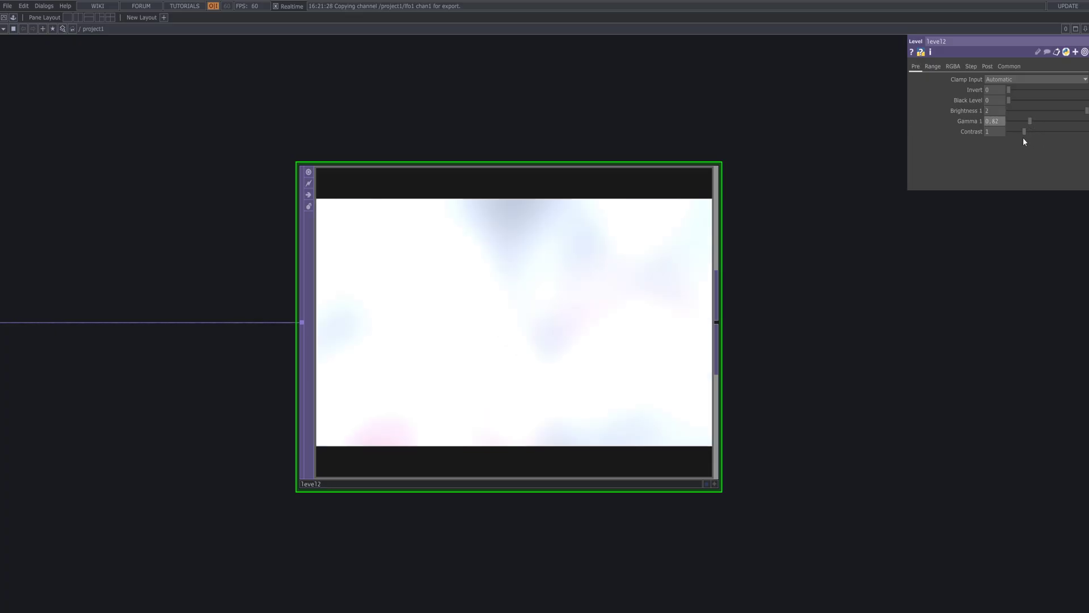
{"action": "left_click_drag", "start_coordinate": [1024, 134], "coordinate": [1019, 135]}
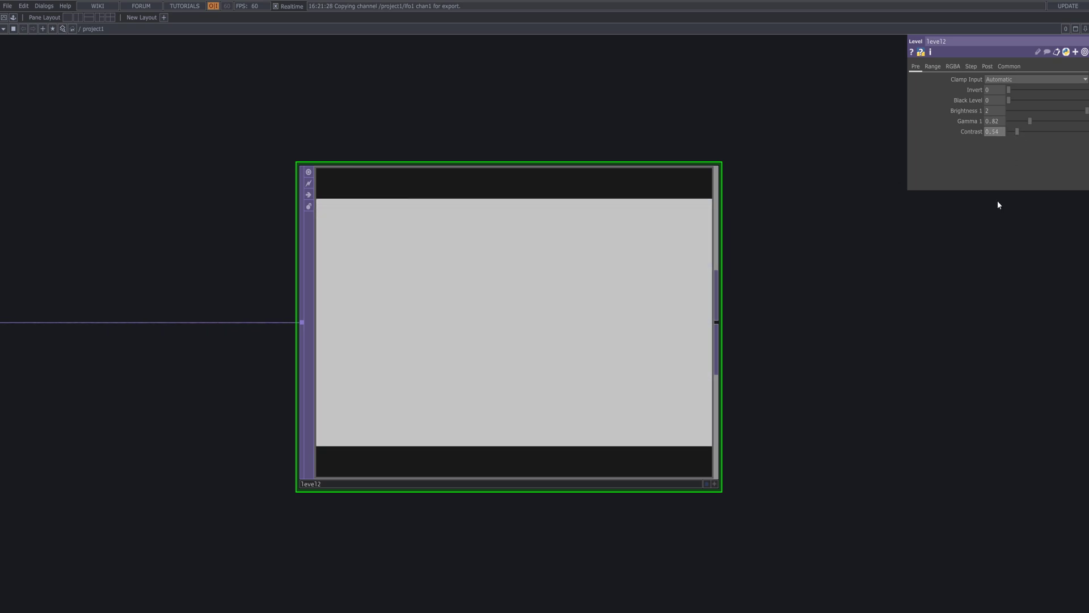
Step: Try Gamma 1 values between 0.39 and 1.26 on the enlarged Level TOP and return it to 0.82
{"action": "scroll", "coordinate": [666, 328], "scroll_direction": "up", "scroll_amount": 5}
{"action": "left_click_drag", "start_coordinate": [836, 299], "coordinate": [985, 313]}
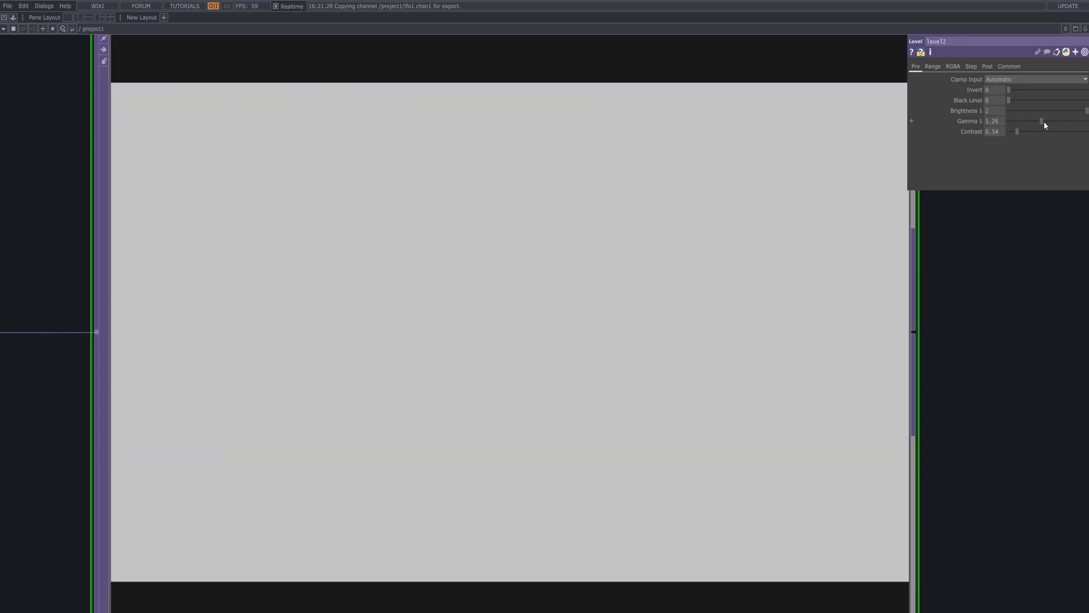
{"action": "mouse_move", "coordinate": [1040, 121]}
{"action": "left_mouse_down"}
{"action": "mouse_move", "coordinate": [1010, 121]}
{"action": "mouse_move", "coordinate": [1020, 122]}
{"action": "left_mouse_up"}
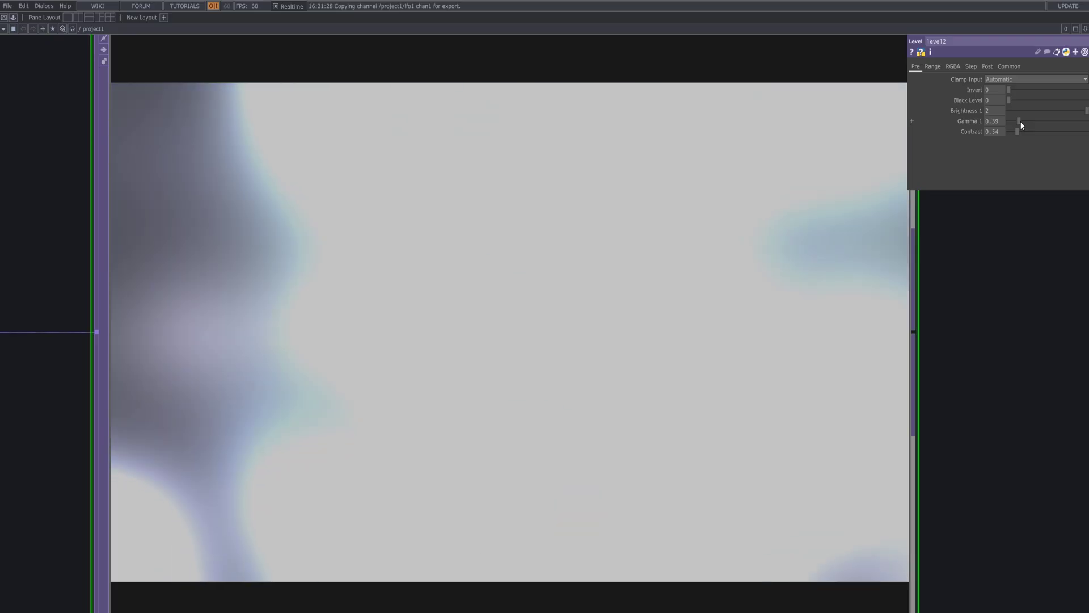
{"action": "left_click_drag", "start_coordinate": [1020, 121], "coordinate": [1031, 127]}
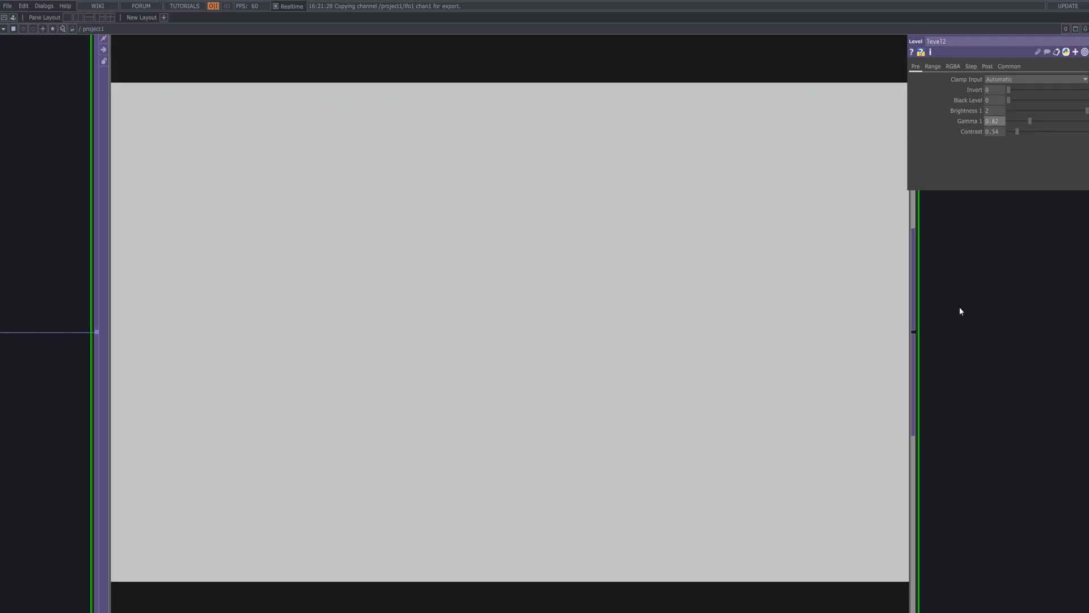
Step: Compare the new Blur and Level outputs side by side in the network background, and turn both displays off again
{"action": "scroll", "coordinate": [925, 310], "scroll_direction": "down", "scroll_amount": 5}
{"action": "scroll", "coordinate": [497, 372], "scroll_direction": "down", "scroll_amount": 5}
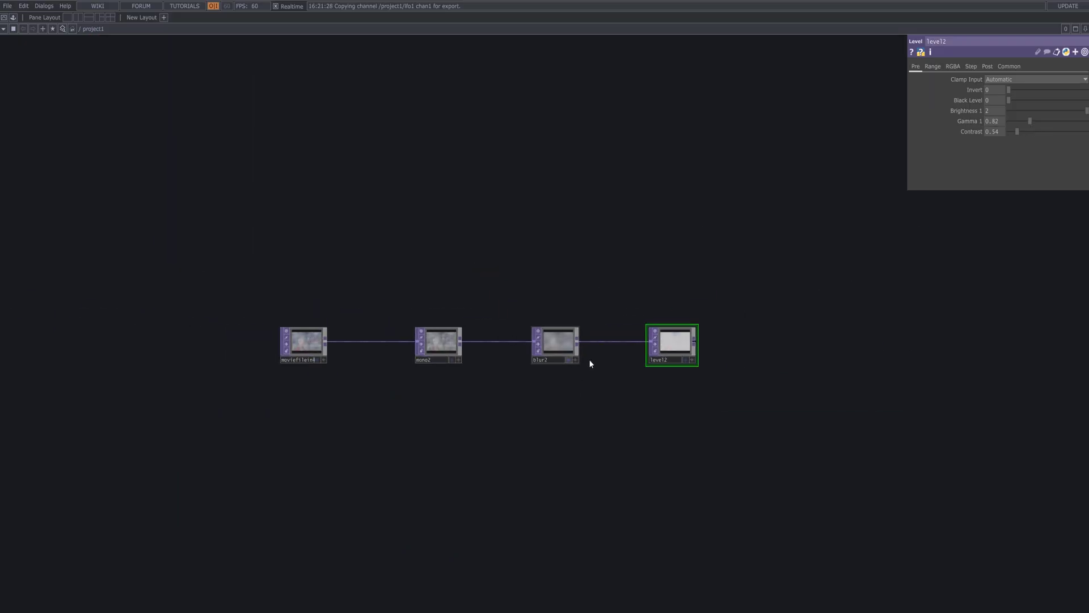
{"action": "left_click", "coordinate": [569, 360]}
{"action": "left_click", "coordinate": [686, 360]}
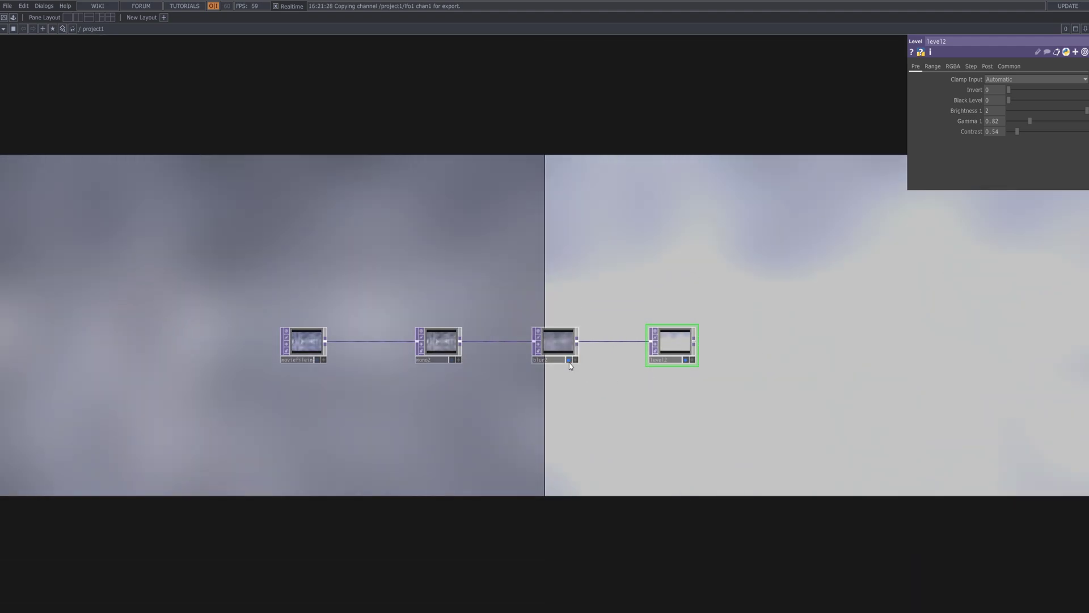
{"action": "left_click", "coordinate": [569, 360]}
{"action": "left_click", "coordinate": [686, 360]}
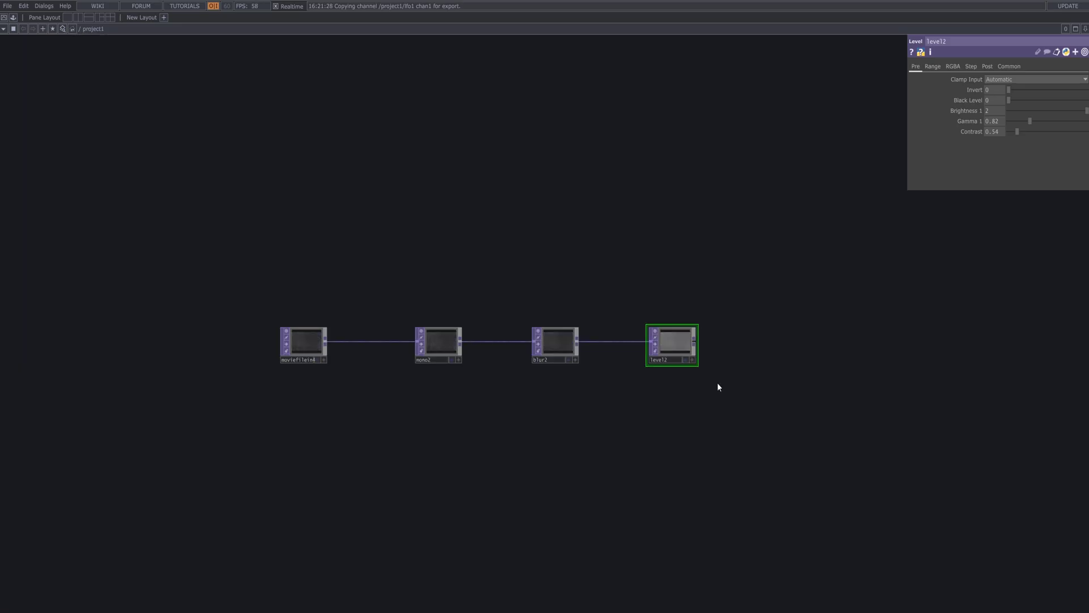
Step: Add a Null TOP fed by the new Level TOP's output to end the upper chain
{"action": "left_click", "coordinate": [697, 345]}
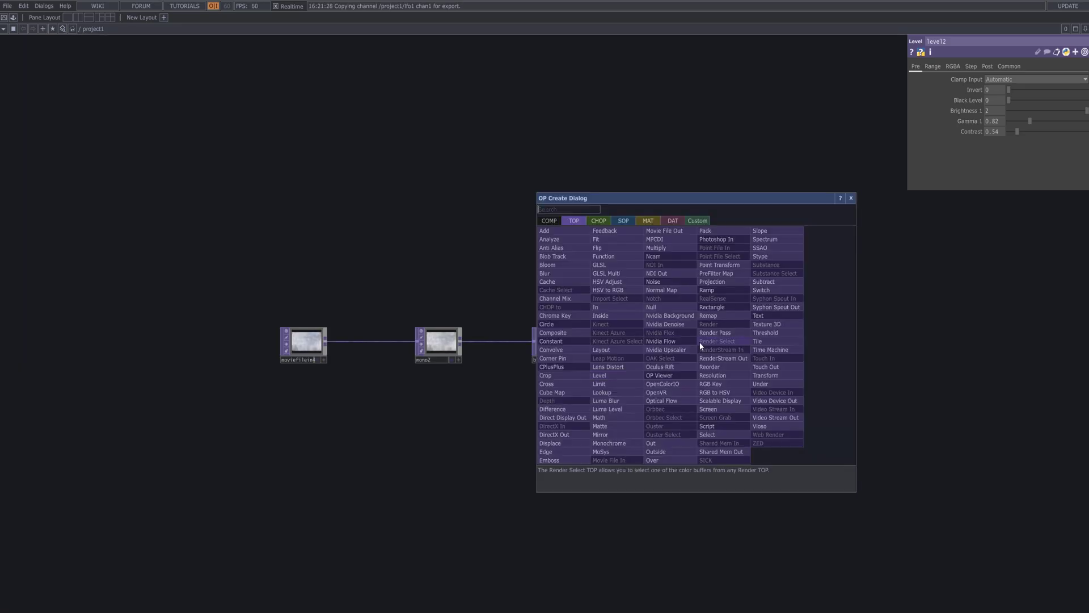
{"action": "type", "text": "null"}
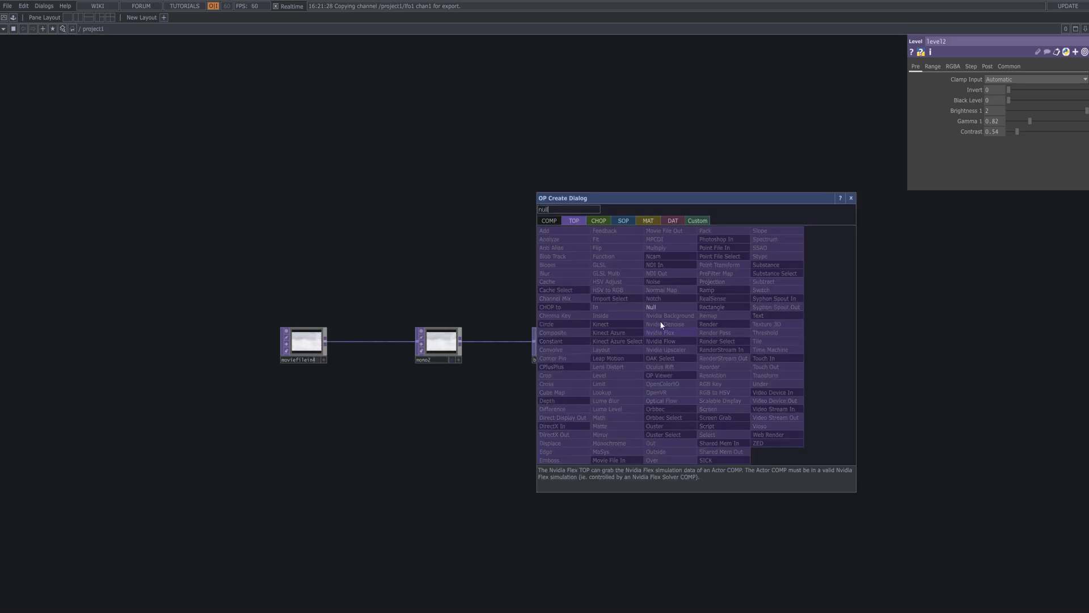
{"action": "left_click", "coordinate": [652, 307]}
{"action": "left_click", "coordinate": [868, 343]}
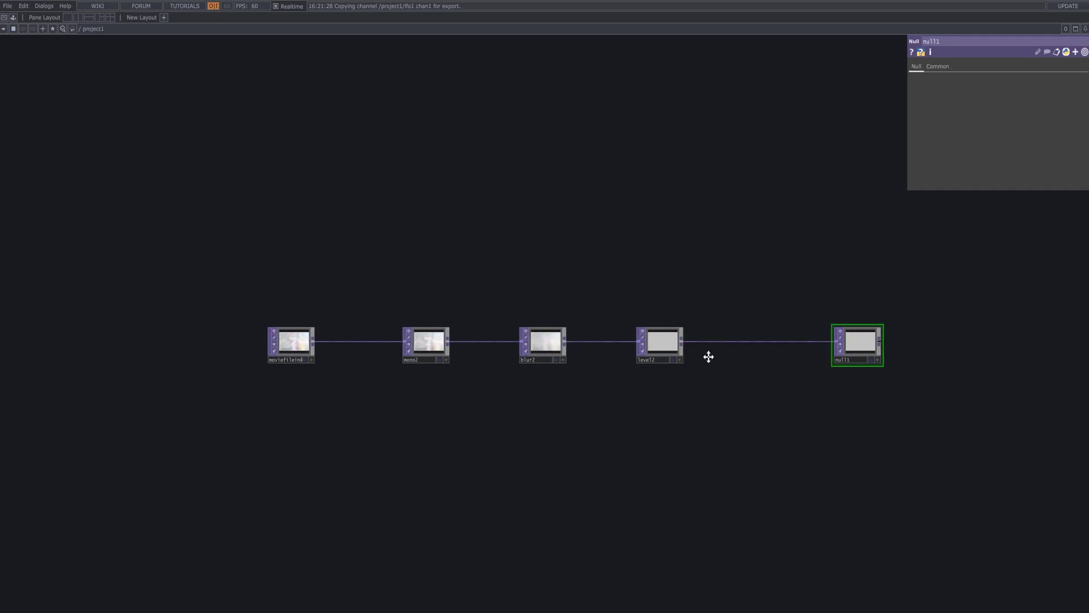
{"action": "left_click_drag", "start_coordinate": [709, 356], "coordinate": [413, 176]}
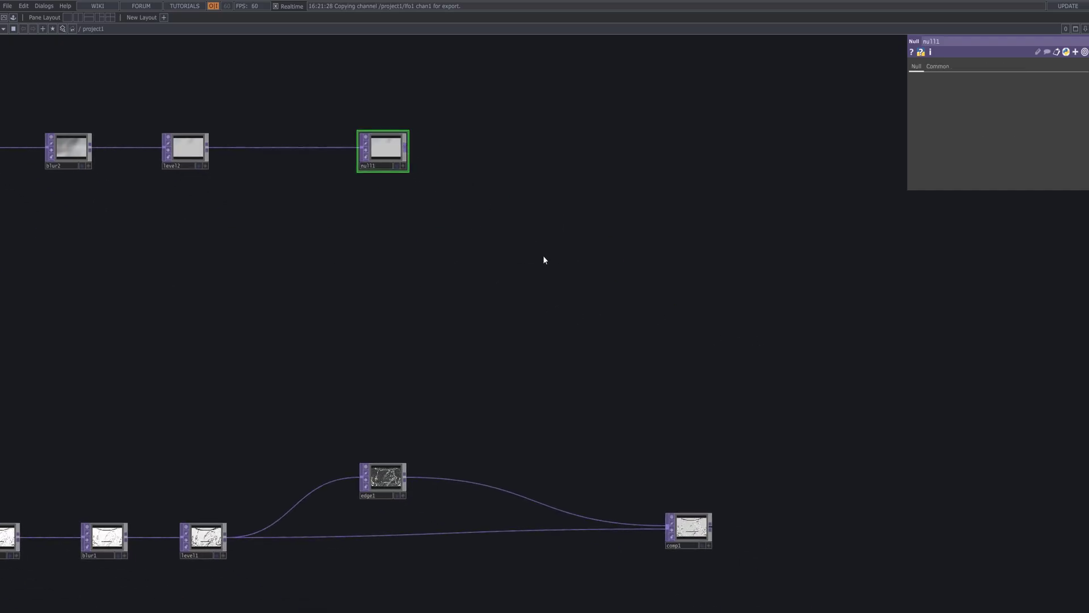
Step: Wire the upper chain's Null output into the Hard Light Composite TOP as its third input and inspect the enlarged result
{"action": "left_click_drag", "start_coordinate": [543, 260], "coordinate": [667, 533]}
{"action": "left_click", "coordinate": [687, 546]}
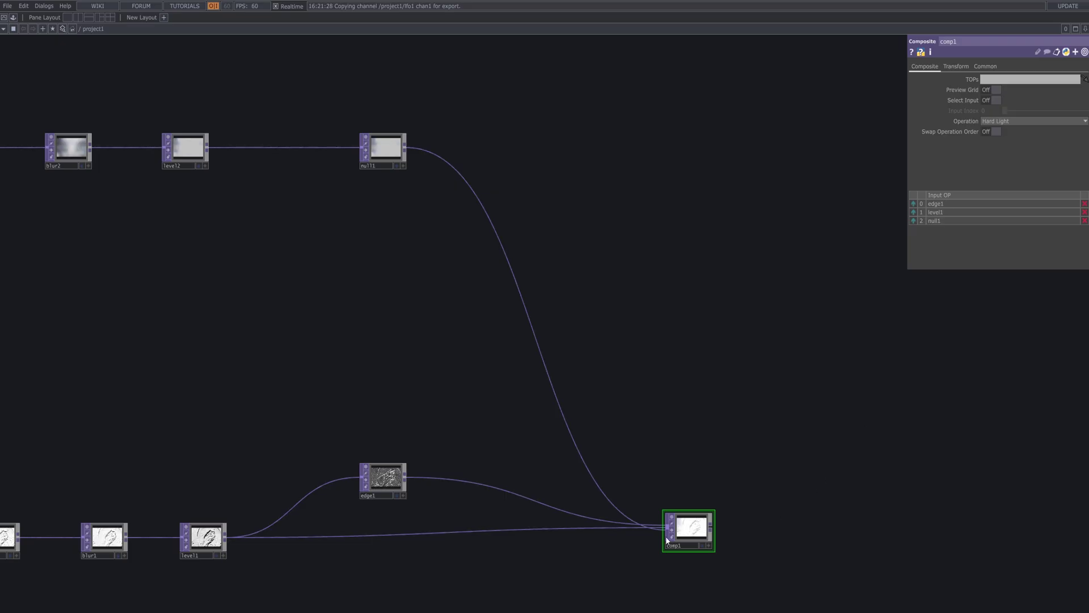
{"action": "scroll", "coordinate": [683, 538], "scroll_direction": "up", "scroll_amount": 10}
{"action": "left_click_drag", "start_coordinate": [917, 461], "coordinate": [802, 284]}
{"action": "scroll", "coordinate": [654, 352], "scroll_direction": "up", "scroll_amount": 1}
{"action": "scroll", "coordinate": [649, 350], "scroll_direction": "up", "scroll_amount": 6}
{"action": "scroll", "coordinate": [658, 345], "scroll_direction": "down", "scroll_amount": 3}
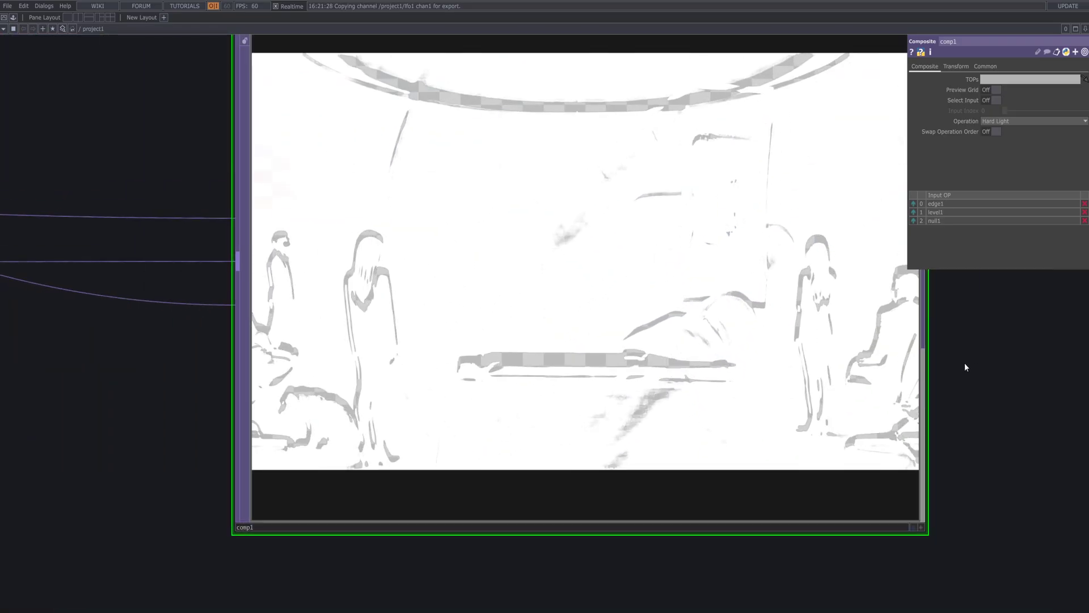
{"action": "left_click_drag", "start_coordinate": [988, 388], "coordinate": [986, 430]}
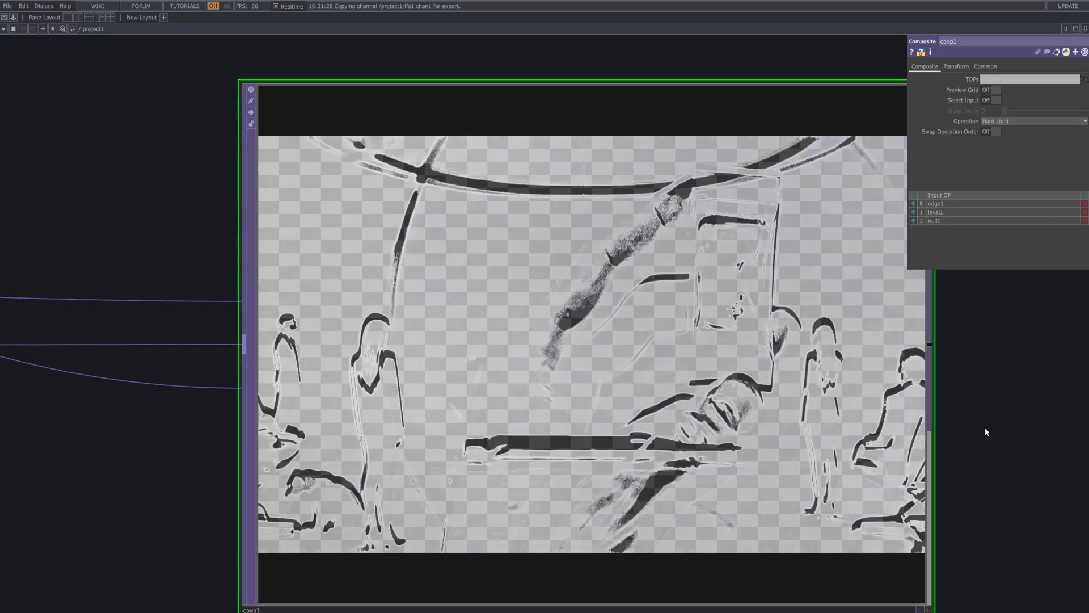
Step: Add a Null TOP fed by the Hard Light Composite TOP's output
{"action": "scroll", "coordinate": [985, 427], "scroll_direction": "down", "scroll_amount": 15}
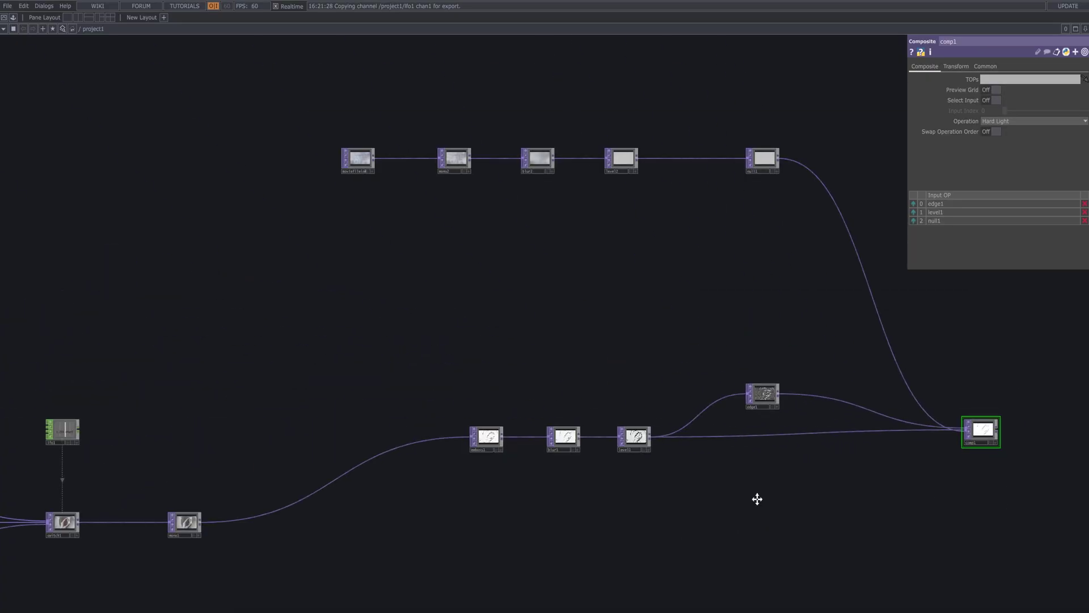
{"action": "left_click_drag", "start_coordinate": [757, 499], "coordinate": [363, 390]}
{"action": "right_click", "coordinate": [358, 378]}
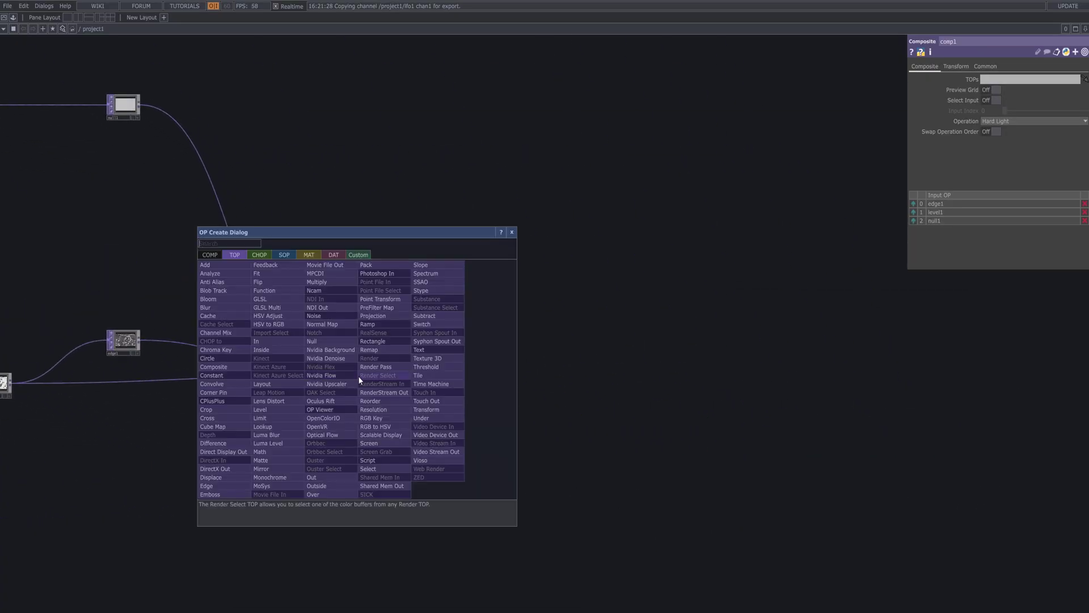
{"action": "type", "text": "null"}
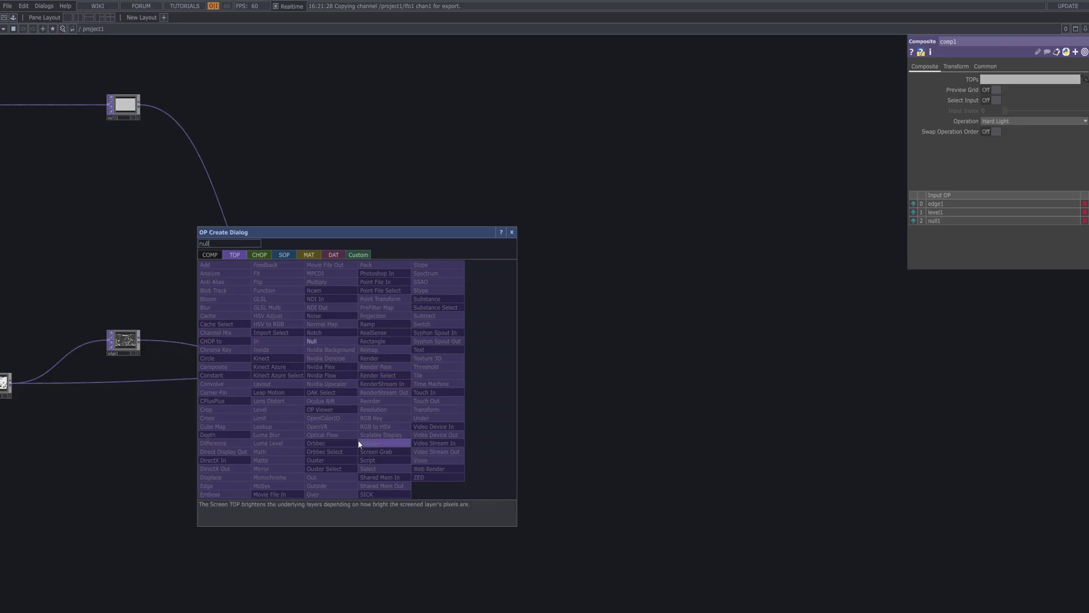
{"action": "left_click", "coordinate": [338, 341]}
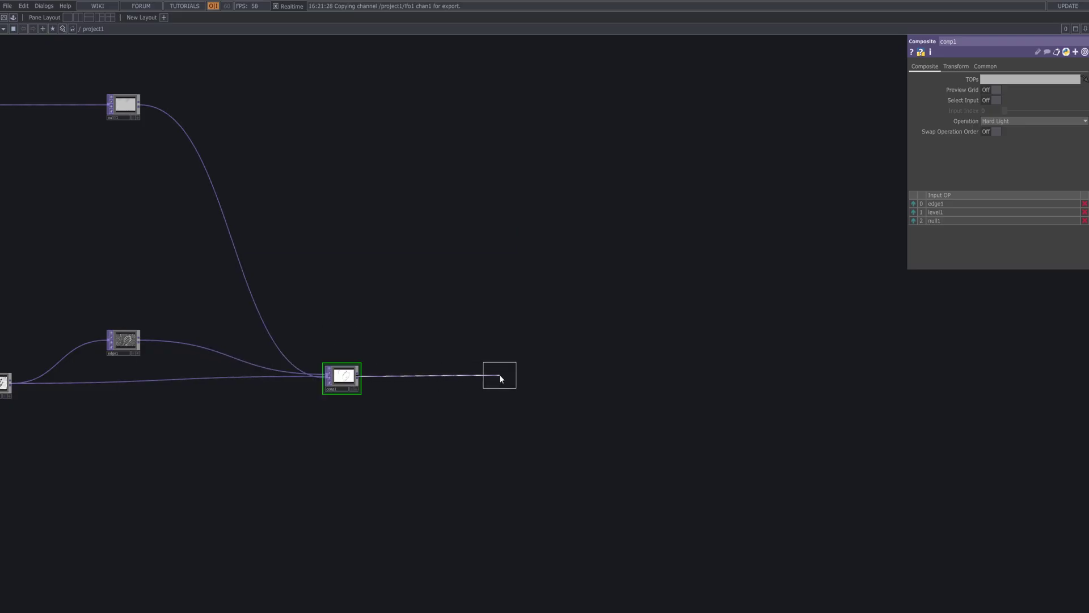
{"action": "left_click", "coordinate": [517, 379]}
Step: Add an Over TOP fed by the output of the Null that follows the Composite TOP
{"action": "left_click_drag", "start_coordinate": [615, 392], "coordinate": [416, 366]}
{"action": "right_click", "coordinate": [370, 354]}
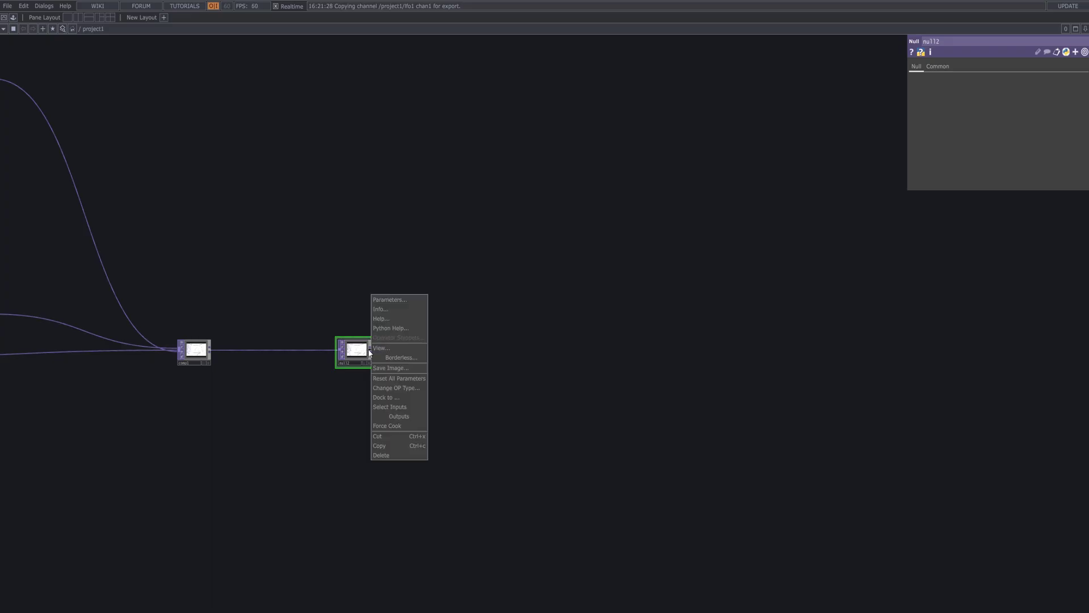
{"action": "left_click", "coordinate": [465, 320]}
{"action": "right_click", "coordinate": [371, 351]}
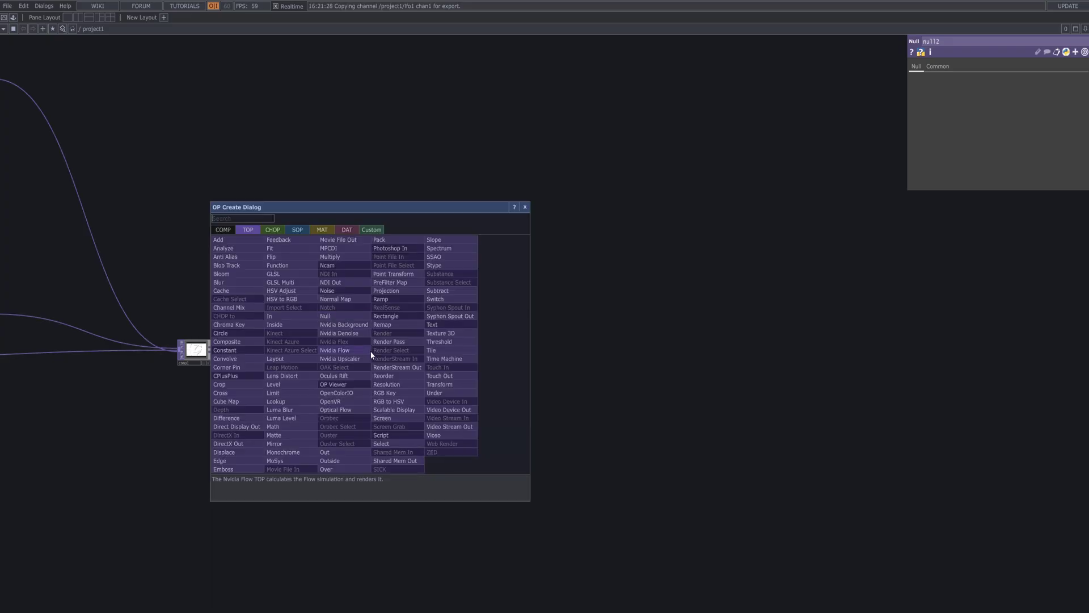
{"action": "type", "text": "over"}
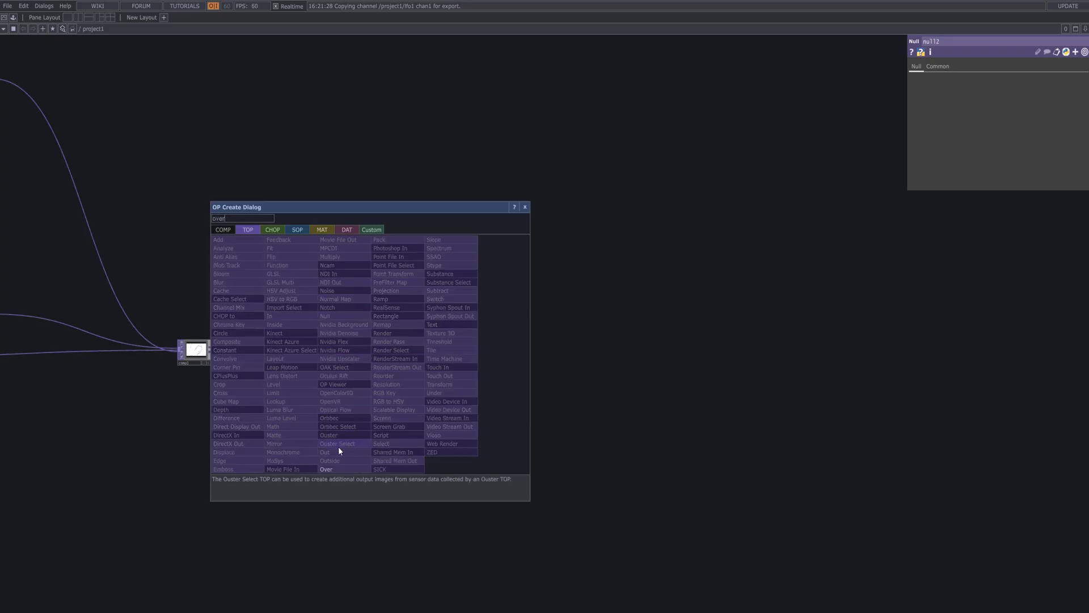
{"action": "left_click", "coordinate": [336, 469]}
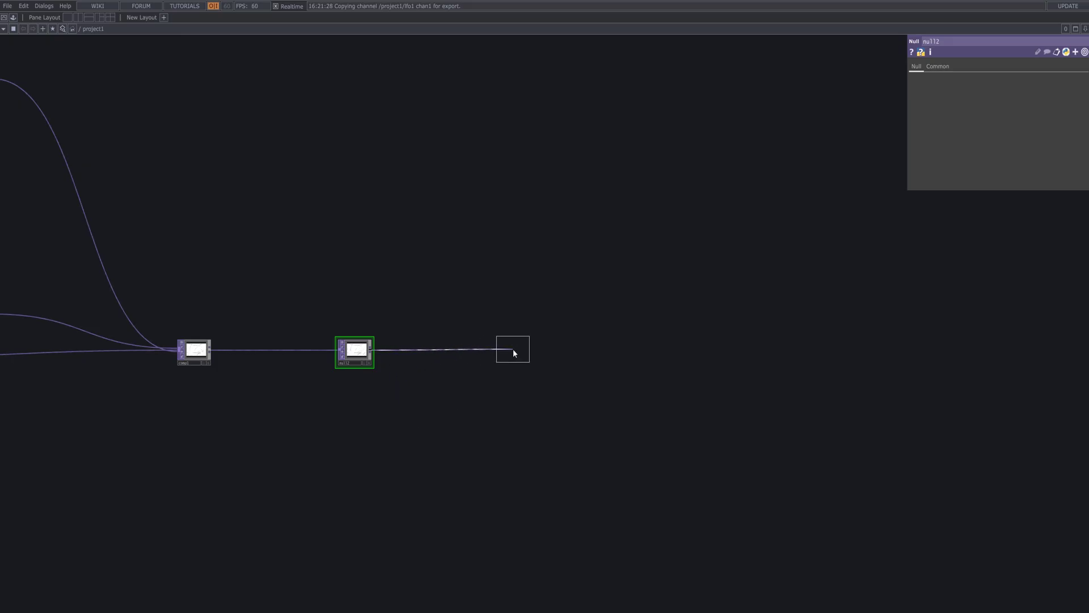
{"action": "left_click", "coordinate": [513, 349]}
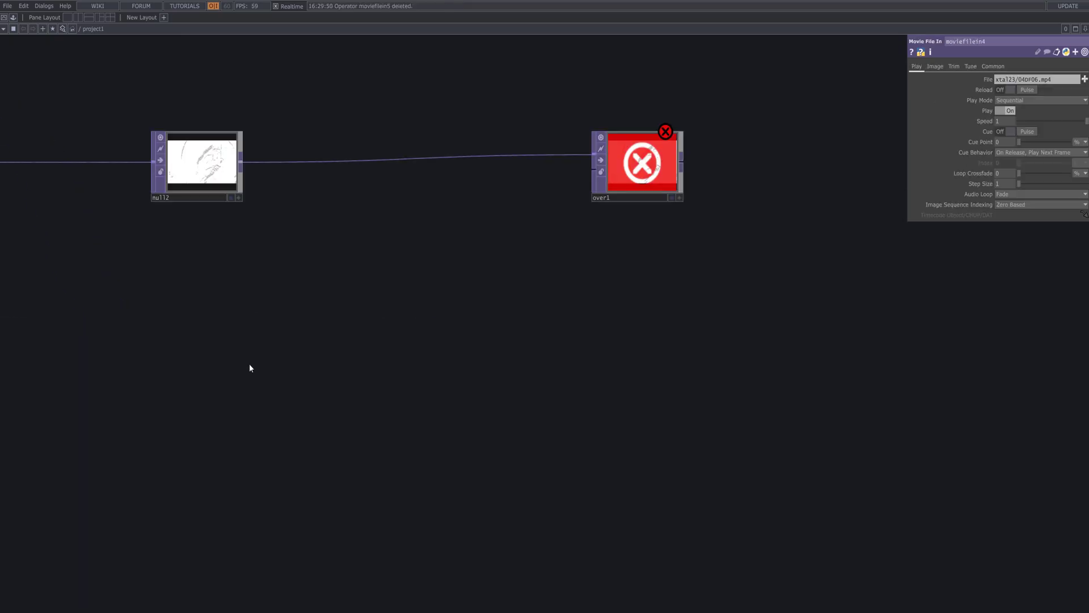
Step: Create a Constant TOP and place it directly below the Null that feeds the Over TOP
{"action": "key", "text": "Tab"}
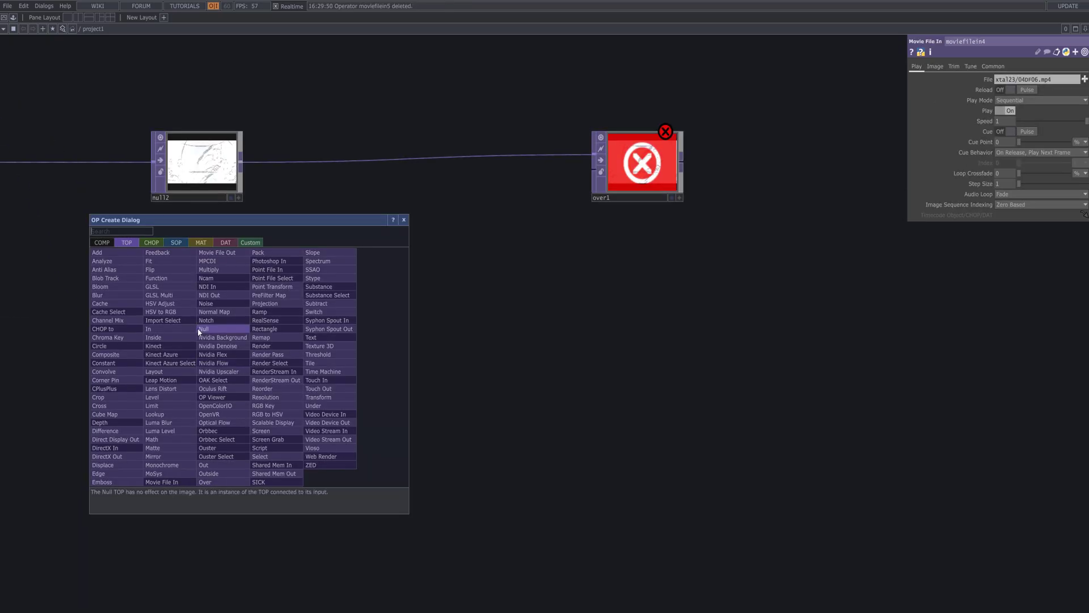
{"action": "type", "text": "co"}
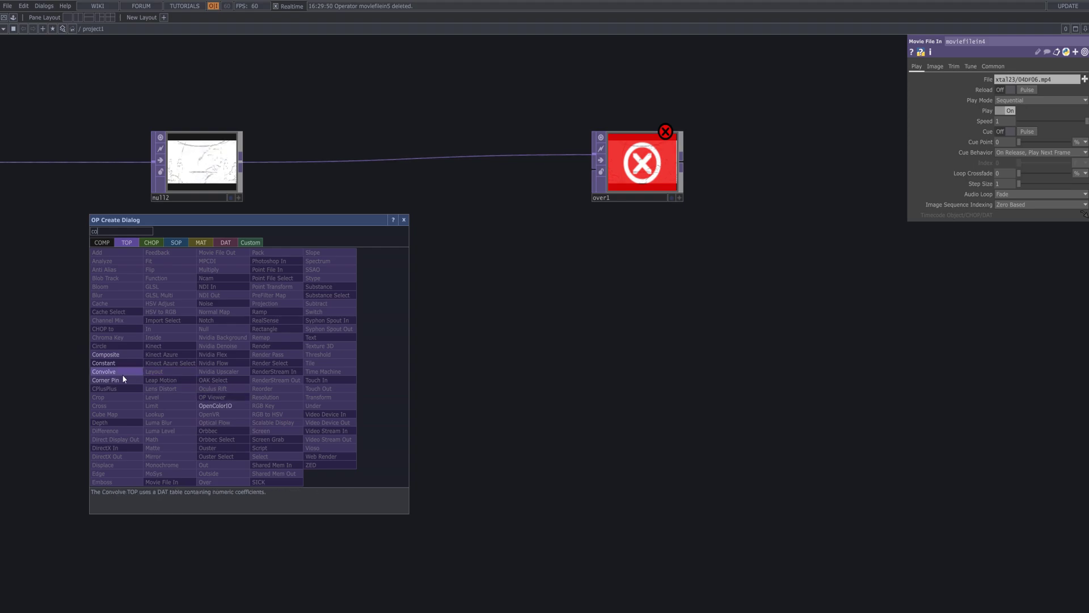
{"action": "left_click", "coordinate": [119, 363]}
{"action": "left_click", "coordinate": [186, 372]}
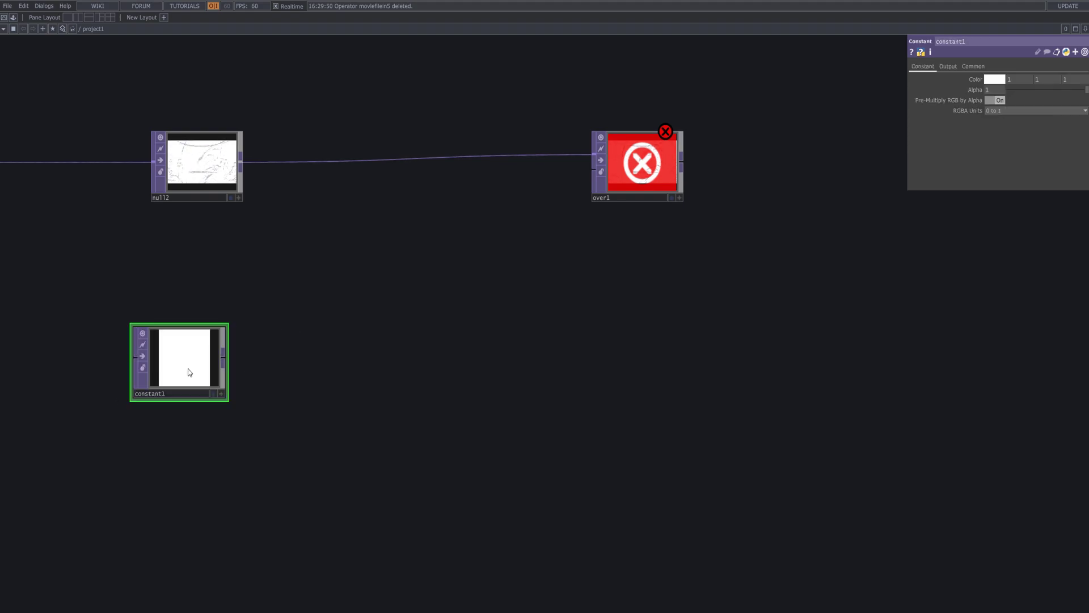
{"action": "left_click_drag", "start_coordinate": [189, 372], "coordinate": [206, 372]}
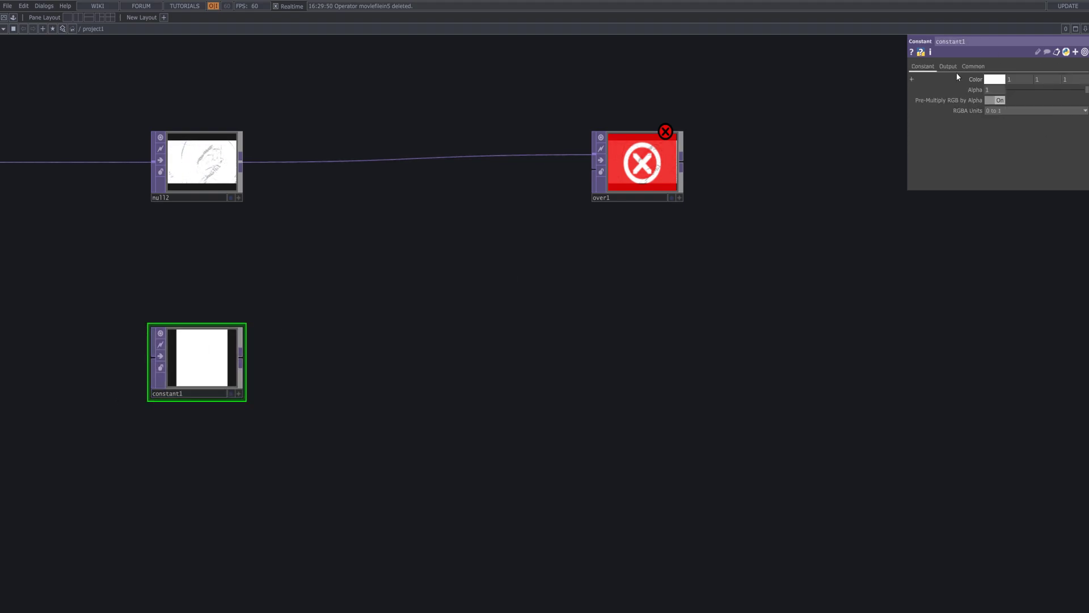
Step: Give the Constant TOP a custom output resolution of 1920 x 1080
{"action": "left_click", "coordinate": [972, 66]}
{"action": "left_click", "coordinate": [1086, 80]}
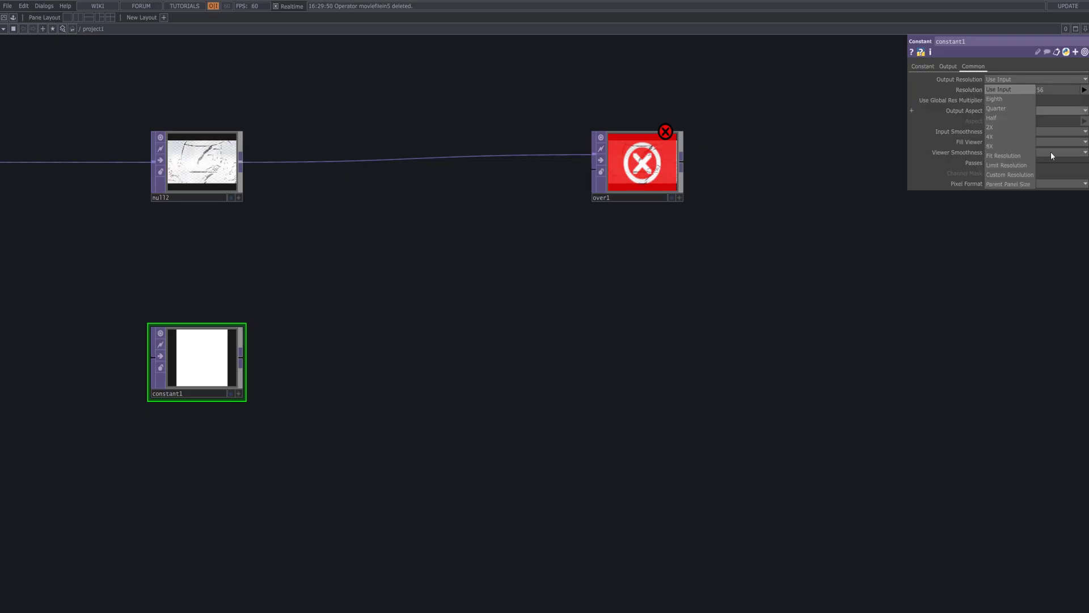
{"action": "left_click", "coordinate": [1016, 175]}
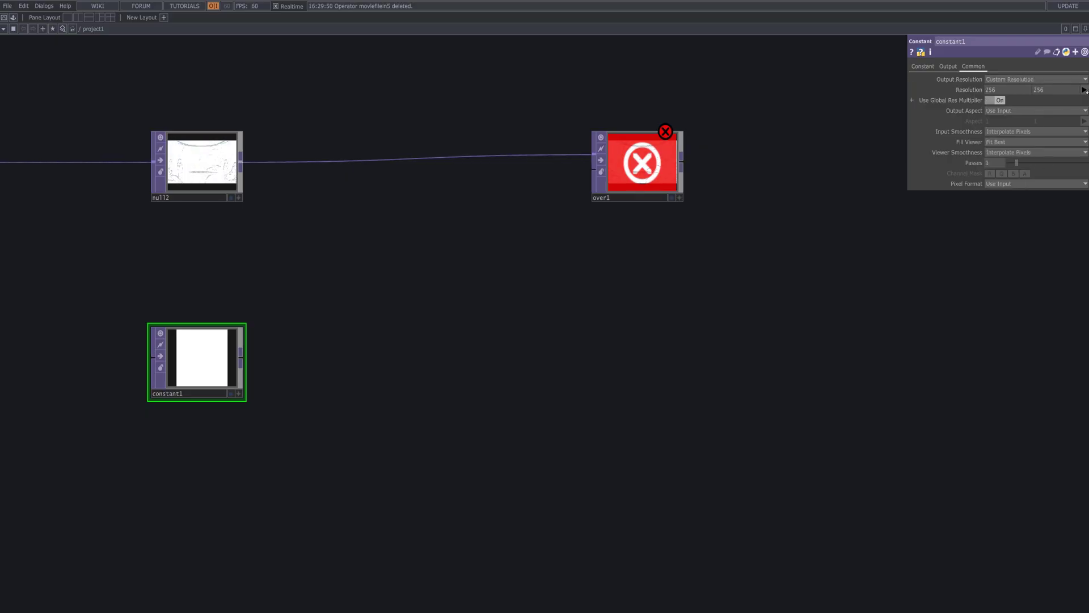
{"action": "left_click", "coordinate": [1084, 90]}
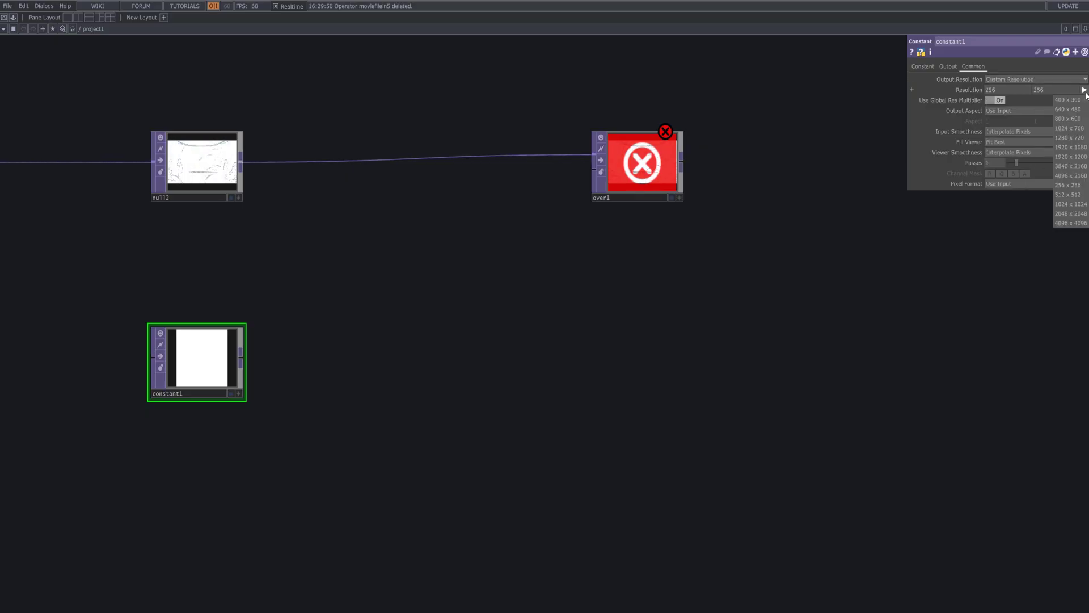
{"action": "left_click", "coordinate": [1071, 147]}
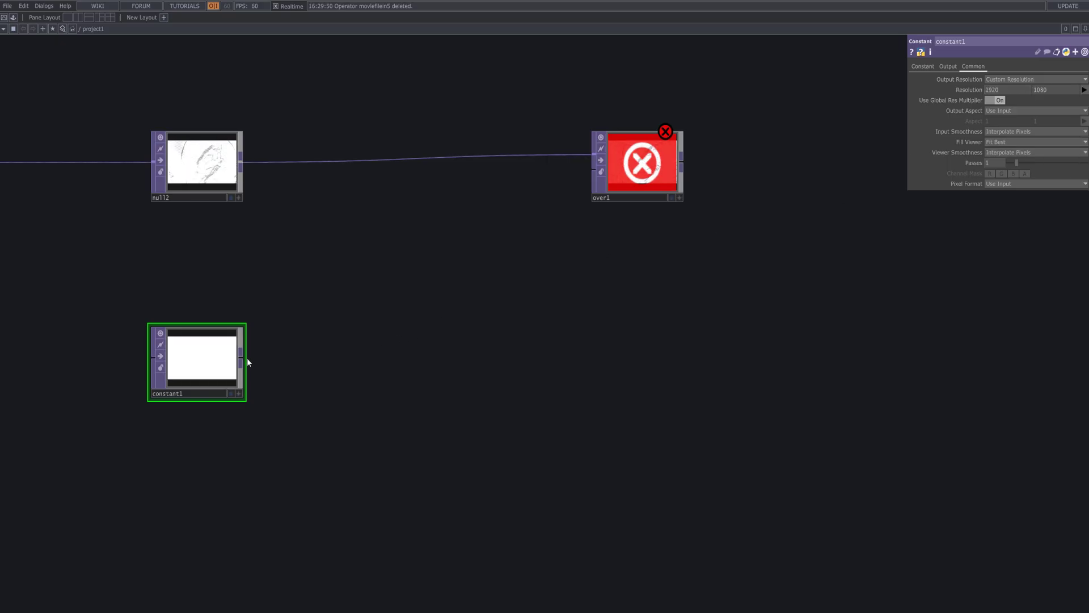
Step: Connect the white Constant to the Over TOP's second input and inspect the enlarged result
{"action": "left_click_drag", "start_coordinate": [246, 355], "coordinate": [627, 197]}
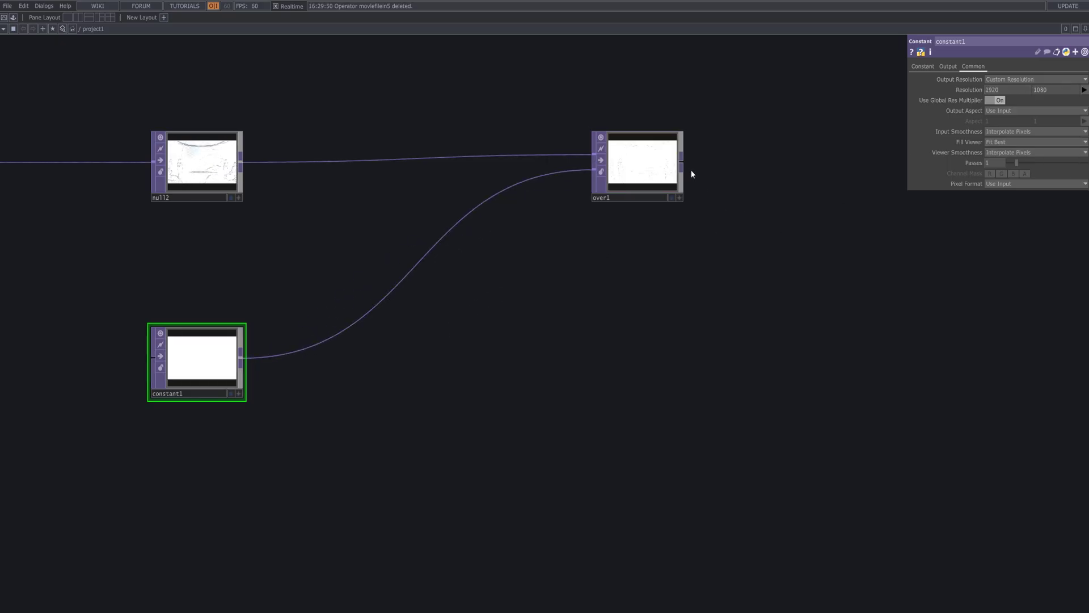
{"action": "scroll", "coordinate": [691, 173], "scroll_direction": "up", "scroll_amount": 5}
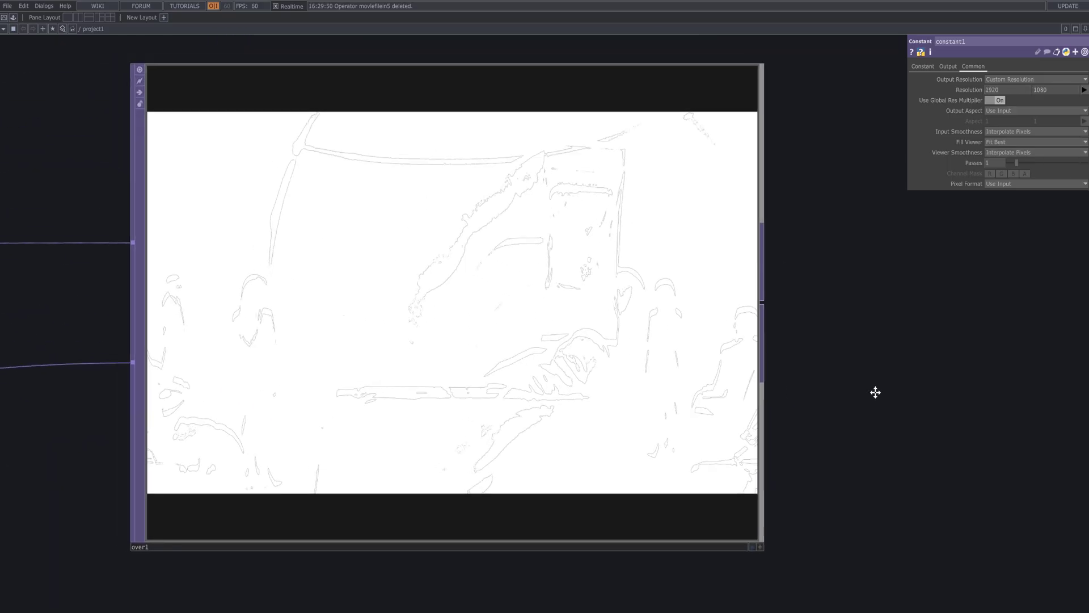
{"action": "left_click_drag", "start_coordinate": [876, 392], "coordinate": [1007, 360]}
{"action": "scroll", "coordinate": [887, 382], "scroll_direction": "up", "scroll_amount": 2}
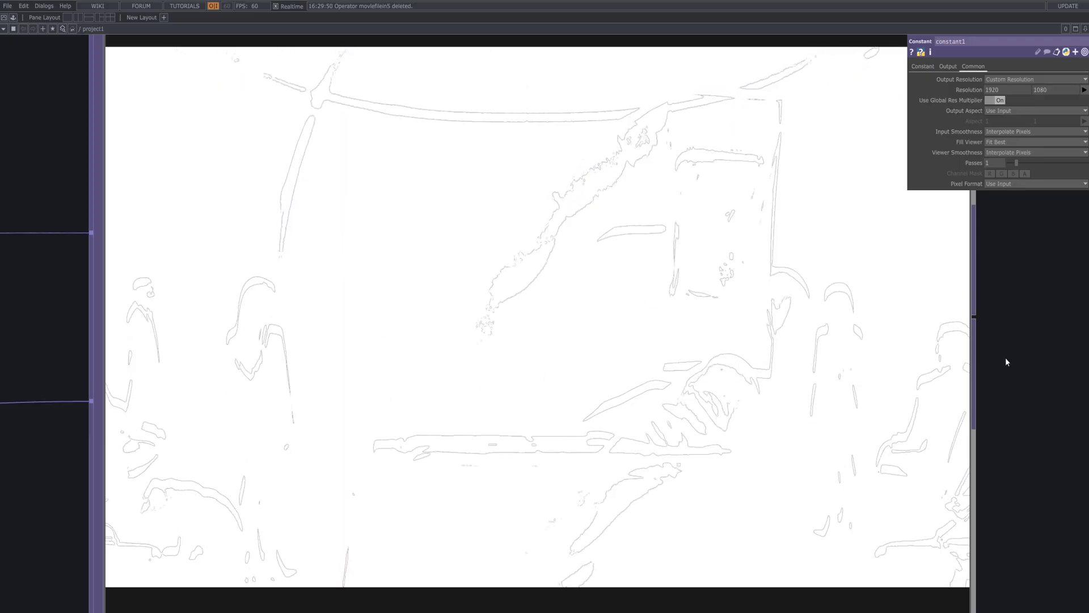
Step: Add a second Composite TOP fed by the Over TOP's output and set its Operation to Exclude
{"action": "scroll", "coordinate": [1005, 358], "scroll_direction": "down", "scroll_amount": 10}
{"action": "left_click_drag", "start_coordinate": [871, 440], "coordinate": [478, 429]}
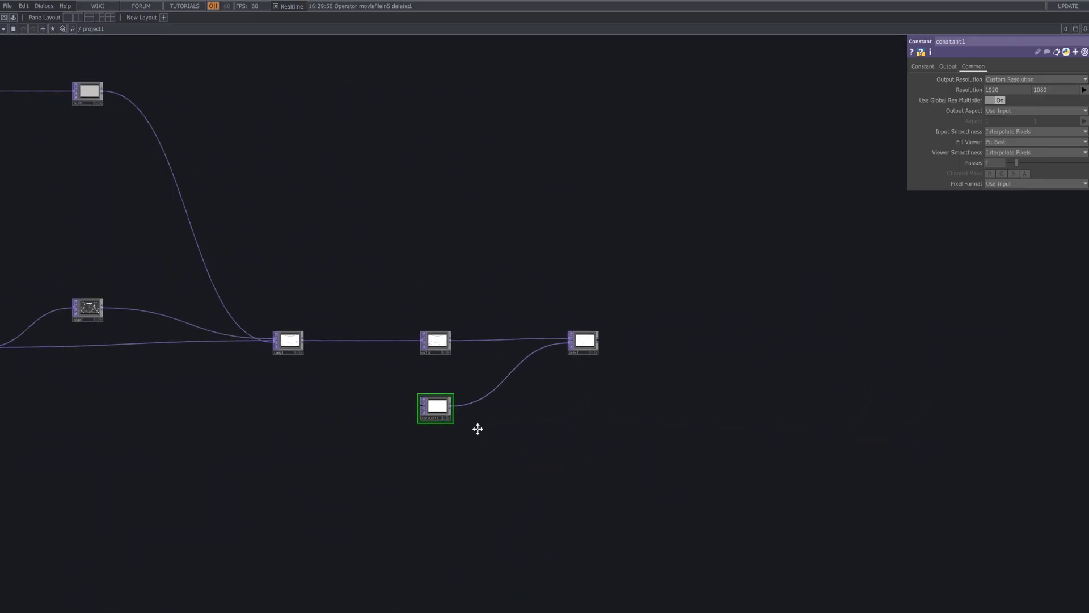
{"action": "key", "text": "Tab"}
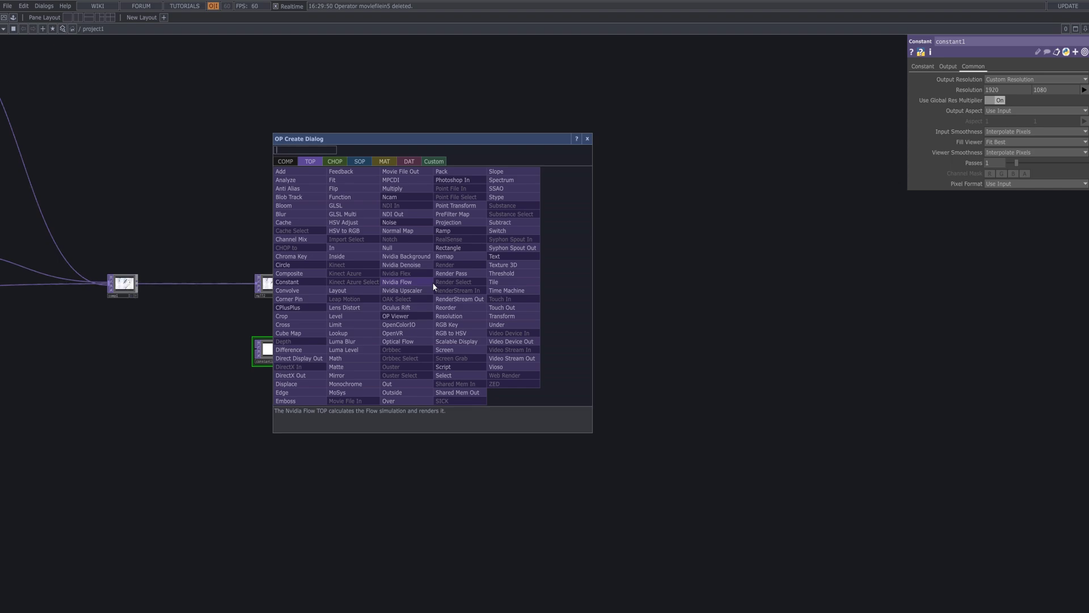
{"action": "type", "text": "comp"}
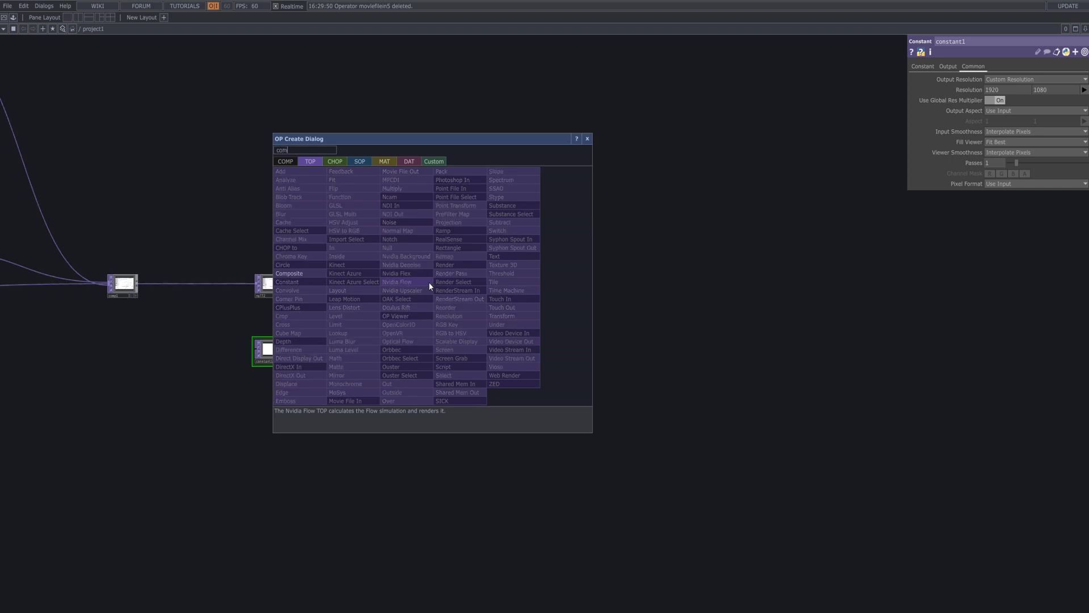
{"action": "left_click", "coordinate": [305, 274]}
{"action": "left_click", "coordinate": [703, 281]}
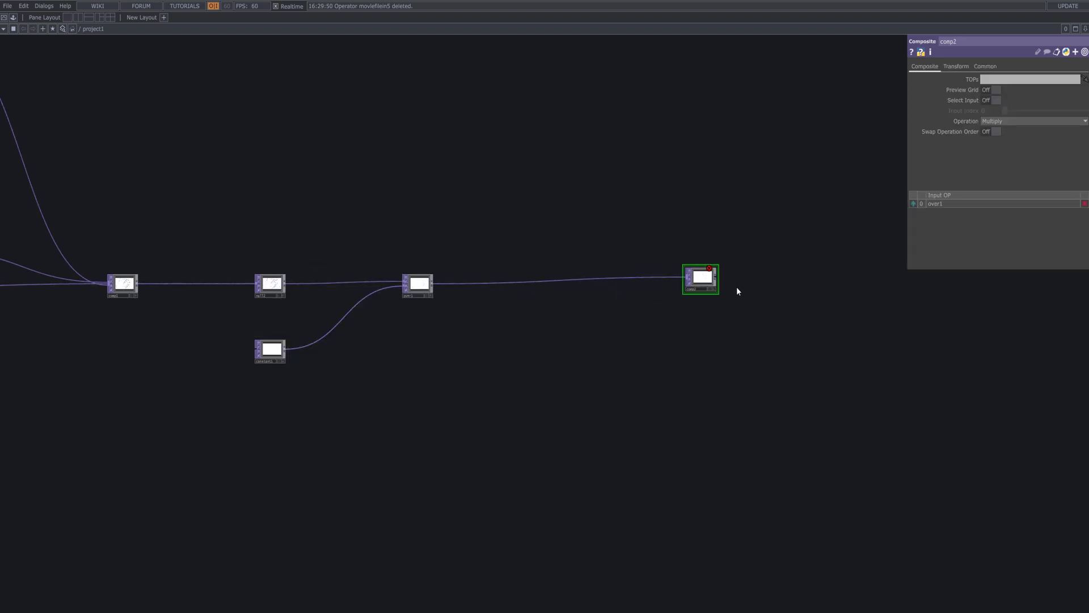
{"action": "left_click", "coordinate": [1070, 121]}
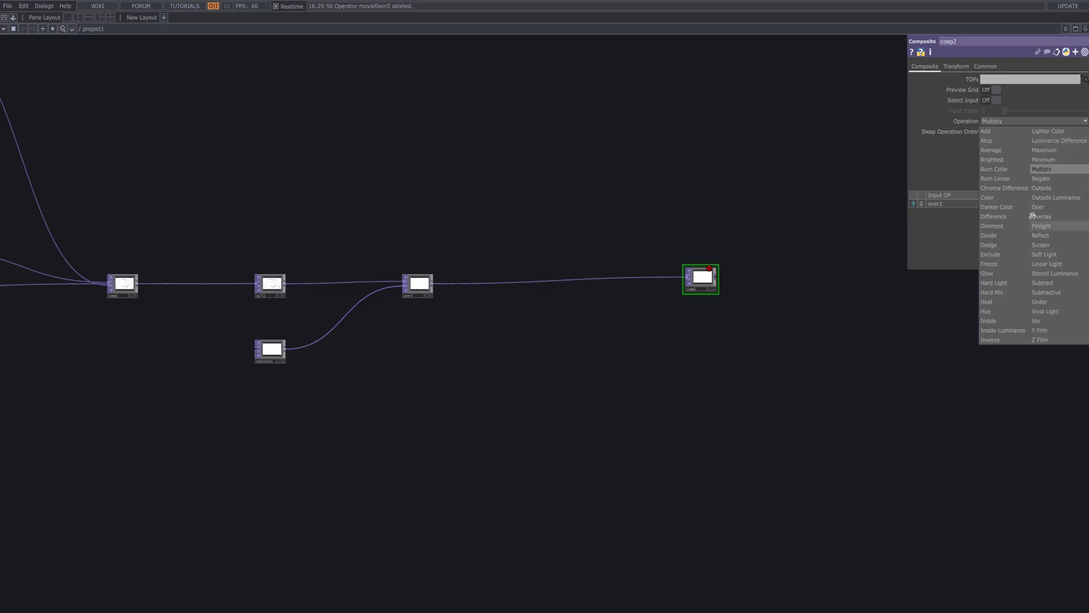
{"action": "left_click", "coordinate": [1010, 256]}
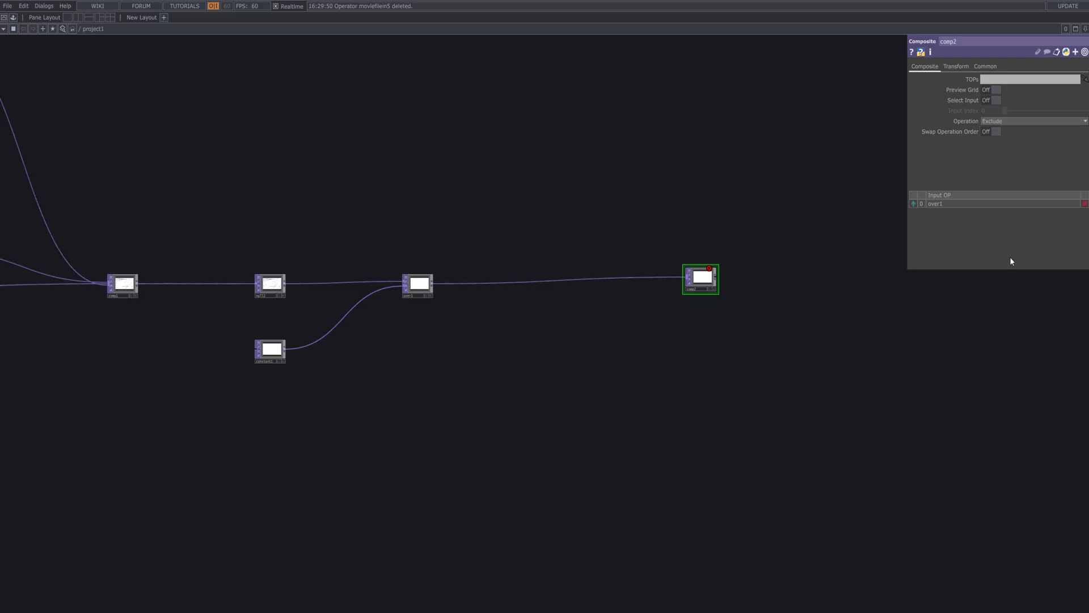
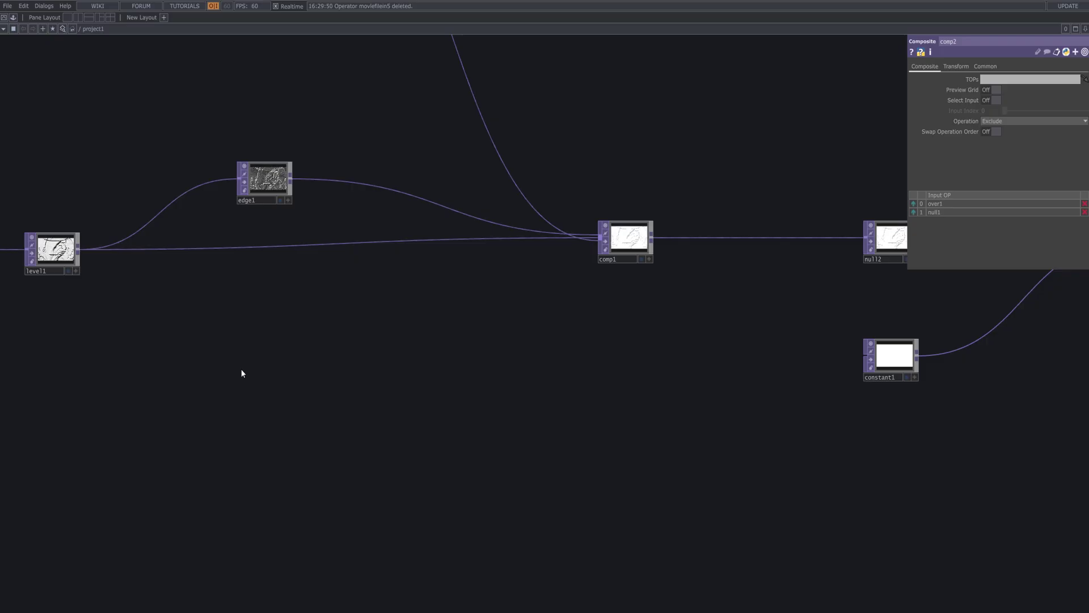
Step: Wire the lower chain's Level and Monochrome outputs into the Exclude Composite TOP as additional inputs
{"action": "scroll", "coordinate": [242, 370], "scroll_direction": "down", "scroll_amount": 4}
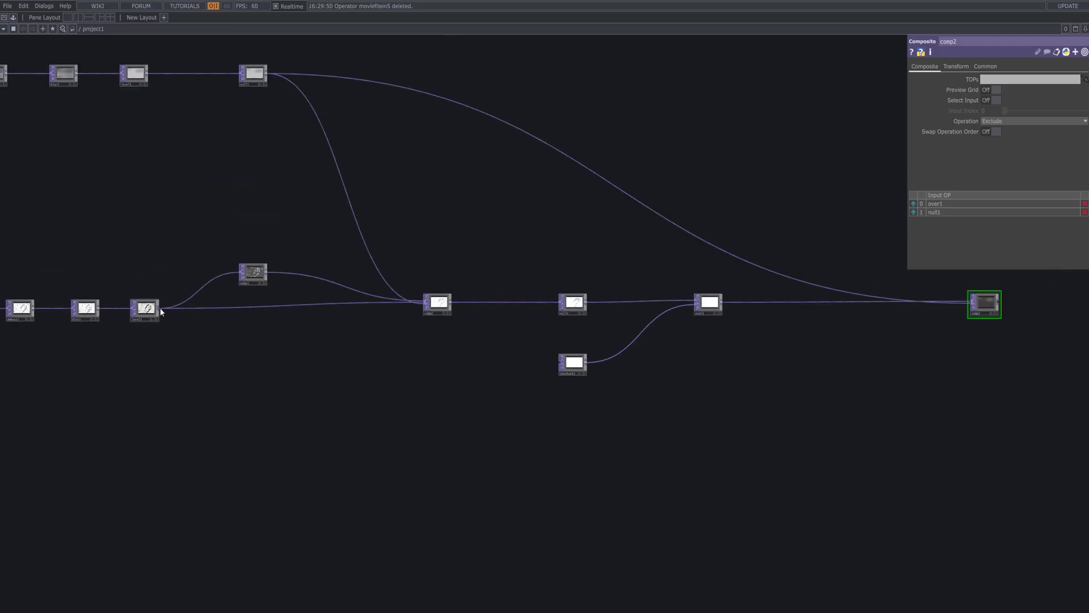
{"action": "mouse_move", "coordinate": [160, 307]}
{"action": "left_mouse_down"}
{"action": "mouse_move", "coordinate": [784, 337]}
{"action": "mouse_move", "coordinate": [970, 311]}
{"action": "left_mouse_up"}
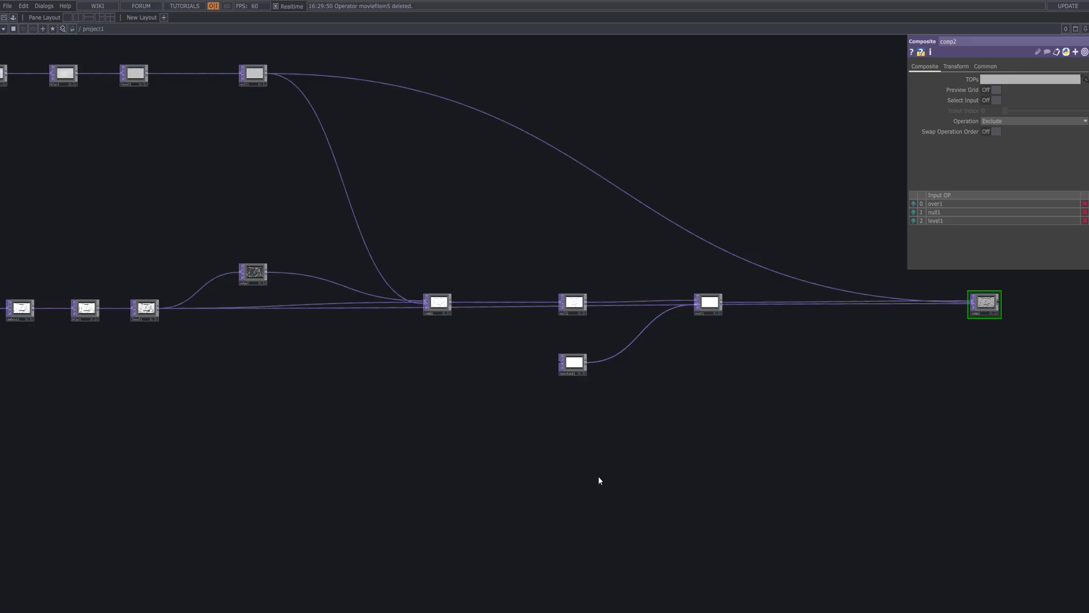
{"action": "scroll", "coordinate": [146, 396], "scroll_direction": "down", "scroll_amount": 2}
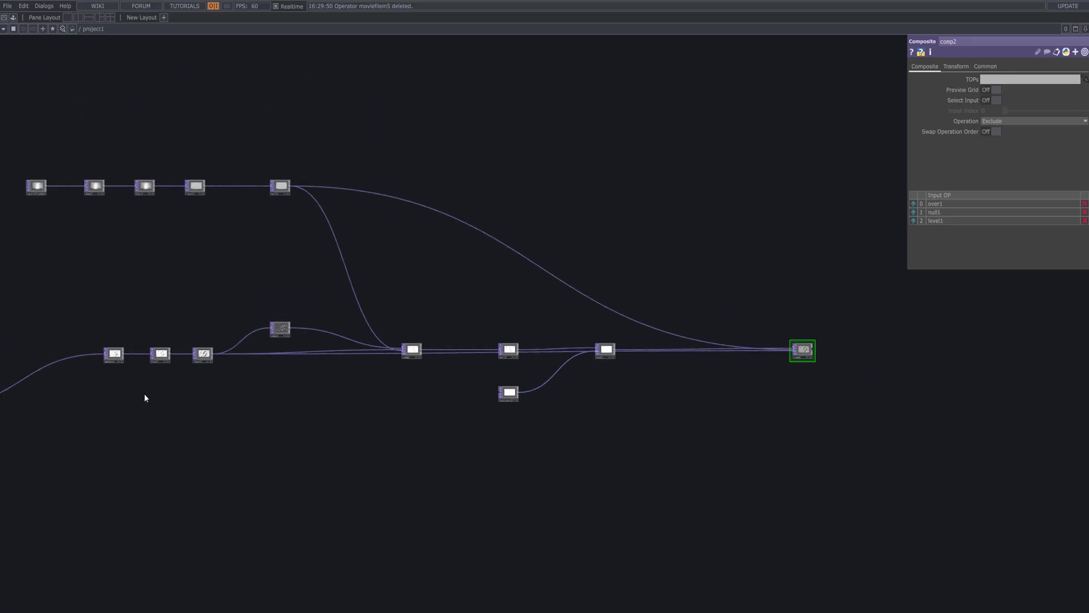
{"action": "scroll", "coordinate": [104, 376], "scroll_direction": "up", "scroll_amount": 2}
{"action": "left_click_drag", "start_coordinate": [329, 377], "coordinate": [312, 412]}
{"action": "scroll", "coordinate": [454, 375], "scroll_direction": "down", "scroll_amount": 3}
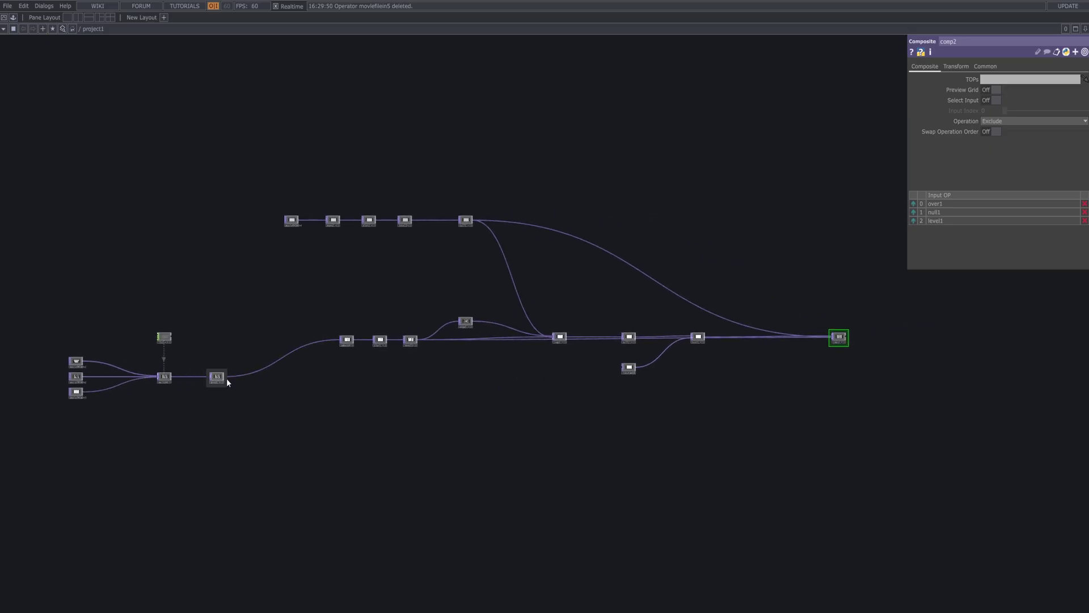
{"action": "left_click_drag", "start_coordinate": [225, 377], "coordinate": [835, 344]}
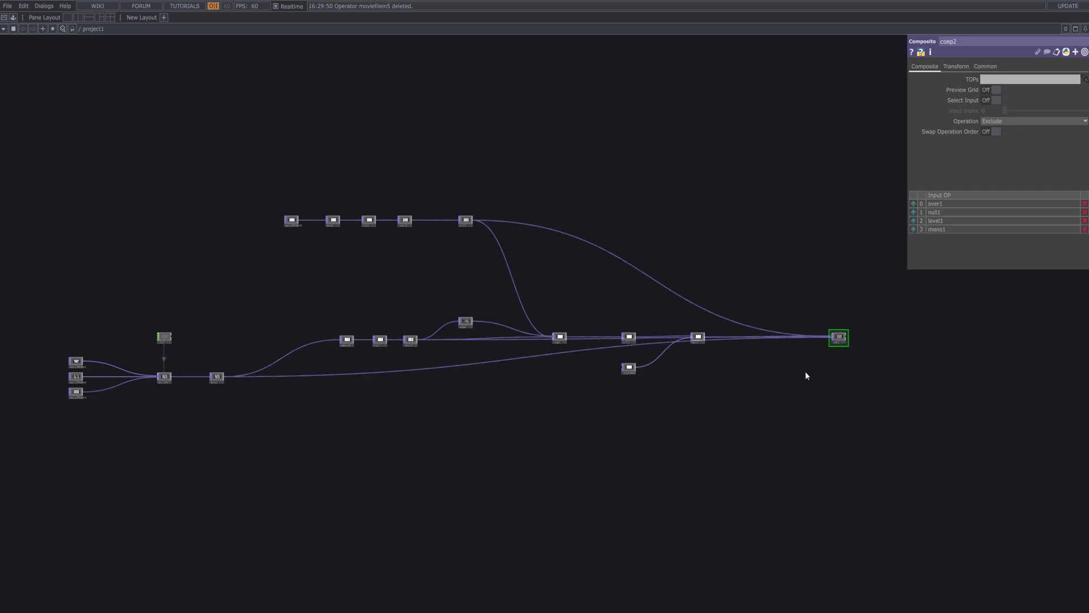
Step: Examine the Exclude Composite TOP's combined image at enlarged size
{"action": "scroll", "coordinate": [865, 337], "scroll_direction": "up", "scroll_amount": 8}
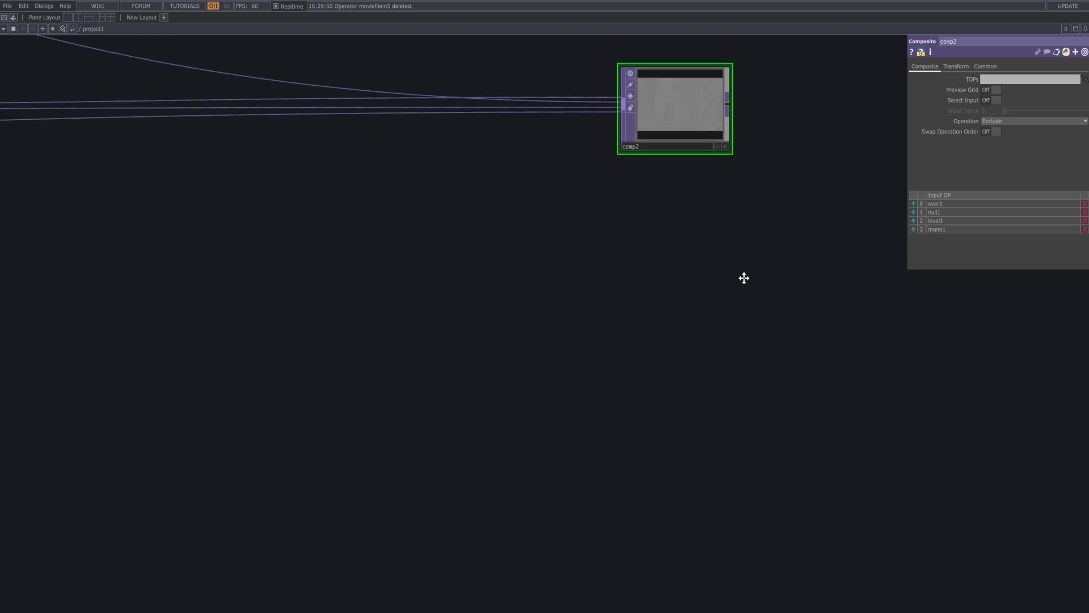
{"action": "scroll", "coordinate": [729, 294], "scroll_direction": "up", "scroll_amount": 1}
{"action": "left_click_drag", "start_coordinate": [784, 239], "coordinate": [797, 353]}
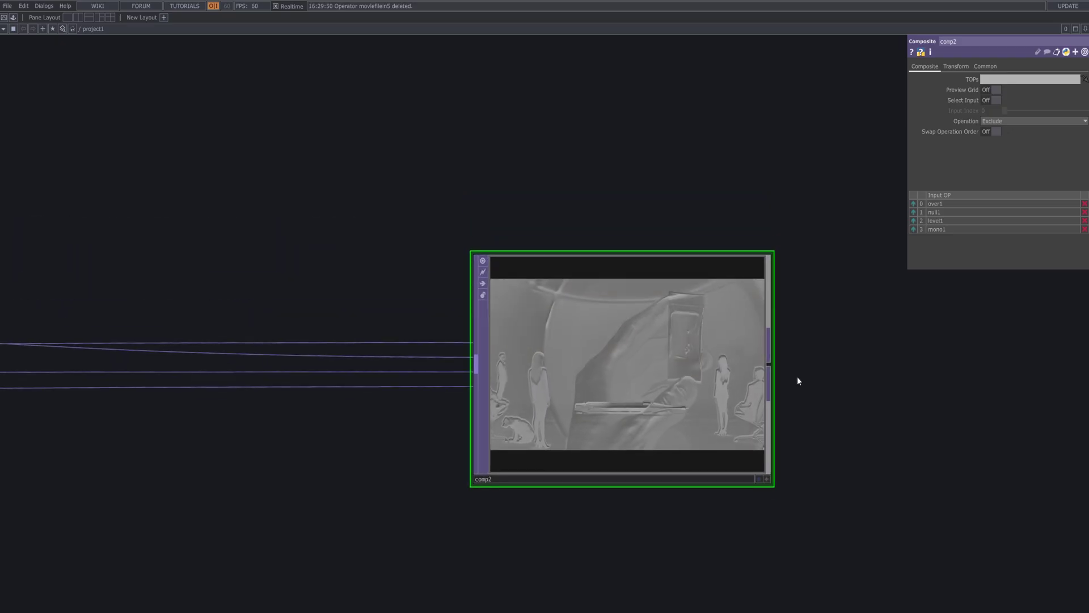
{"action": "scroll", "coordinate": [798, 376], "scroll_direction": "up", "scroll_amount": 5}
{"action": "left_click_drag", "start_coordinate": [838, 399], "coordinate": [899, 387]}
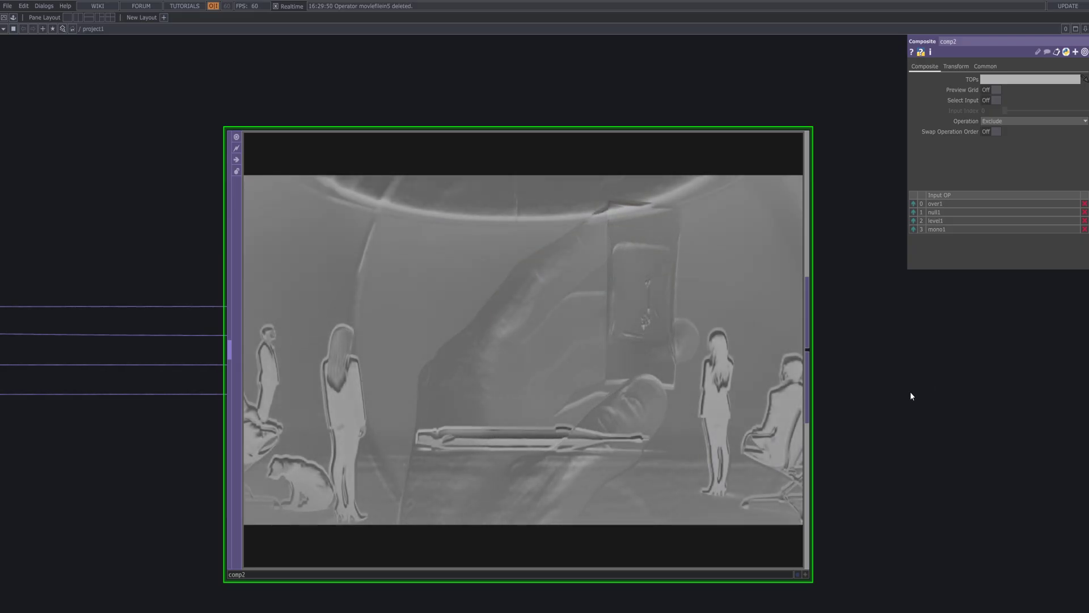
{"action": "scroll", "coordinate": [910, 391], "scroll_direction": "up", "scroll_amount": 5}
{"action": "left_click_drag", "start_coordinate": [920, 413], "coordinate": [1084, 442]}
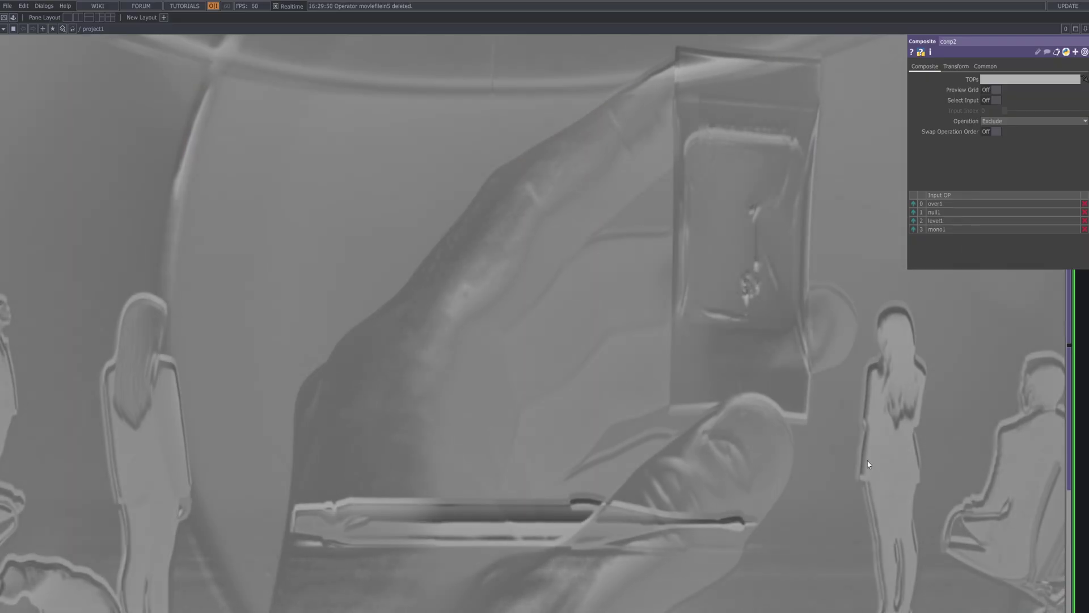
{"action": "scroll", "coordinate": [867, 461], "scroll_direction": "down", "scroll_amount": 10}
{"action": "scroll", "coordinate": [841, 462], "scroll_direction": "down", "scroll_amount": 5}
Step: Add a Level TOP after the Exclude Composite TOP and display both operators' outputs in the network background
{"action": "left_click_drag", "start_coordinate": [874, 452], "coordinate": [443, 370]}
{"action": "right_click", "coordinate": [409, 345]}
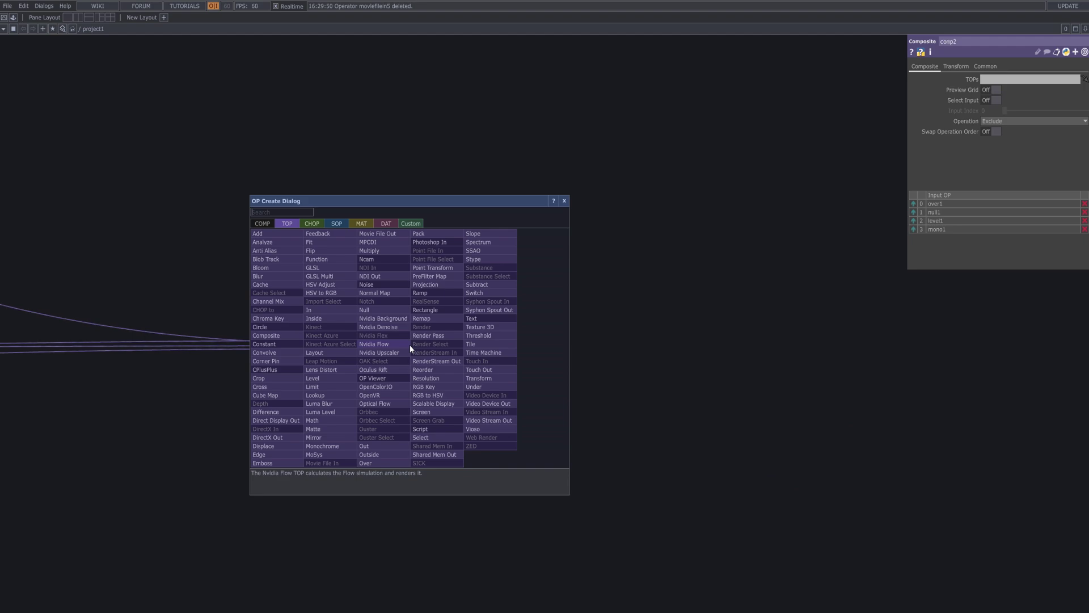
{"action": "type", "text": "level"}
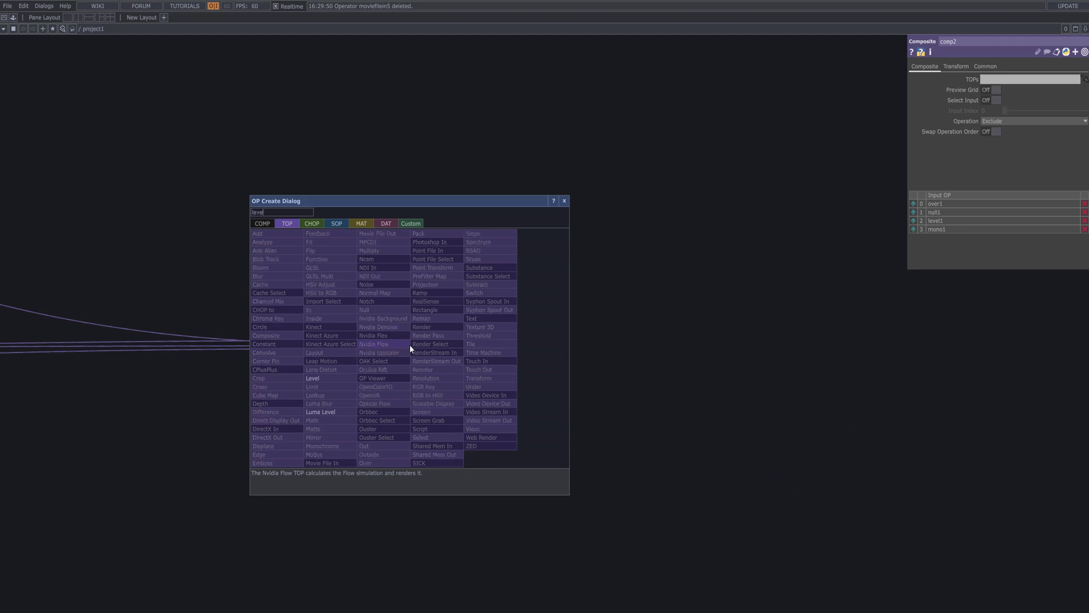
{"action": "left_click", "coordinate": [335, 379]}
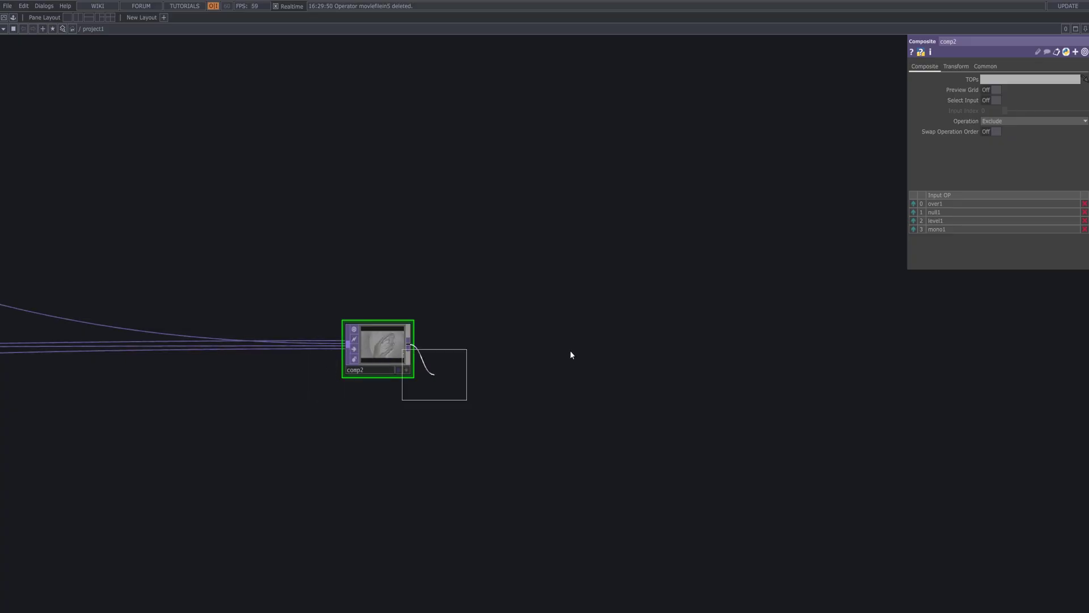
{"action": "left_click", "coordinate": [712, 339]}
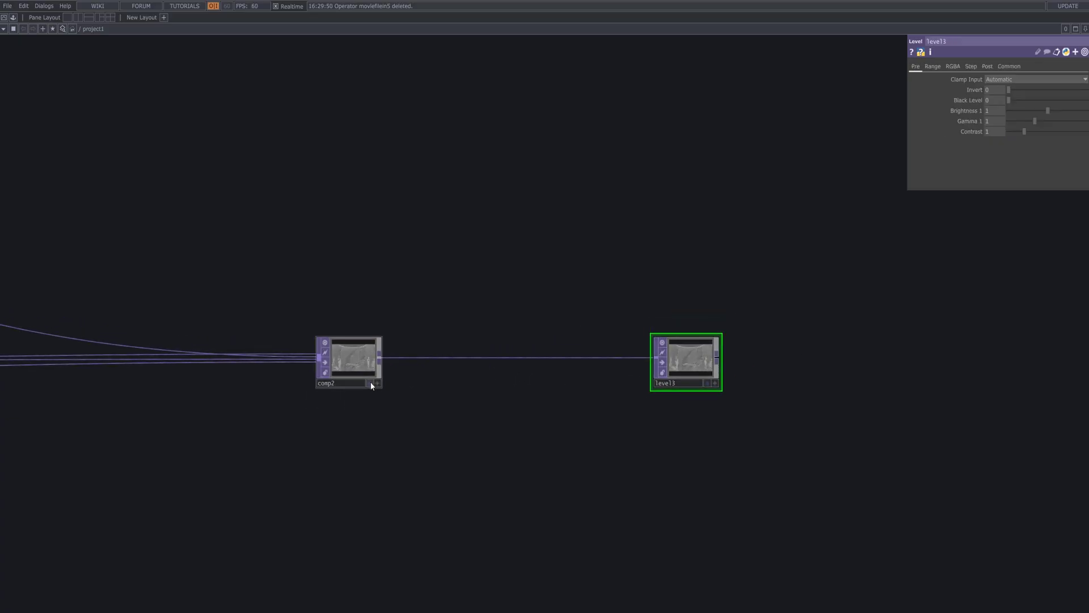
{"action": "left_click", "coordinate": [371, 382]}
{"action": "left_click", "coordinate": [707, 383]}
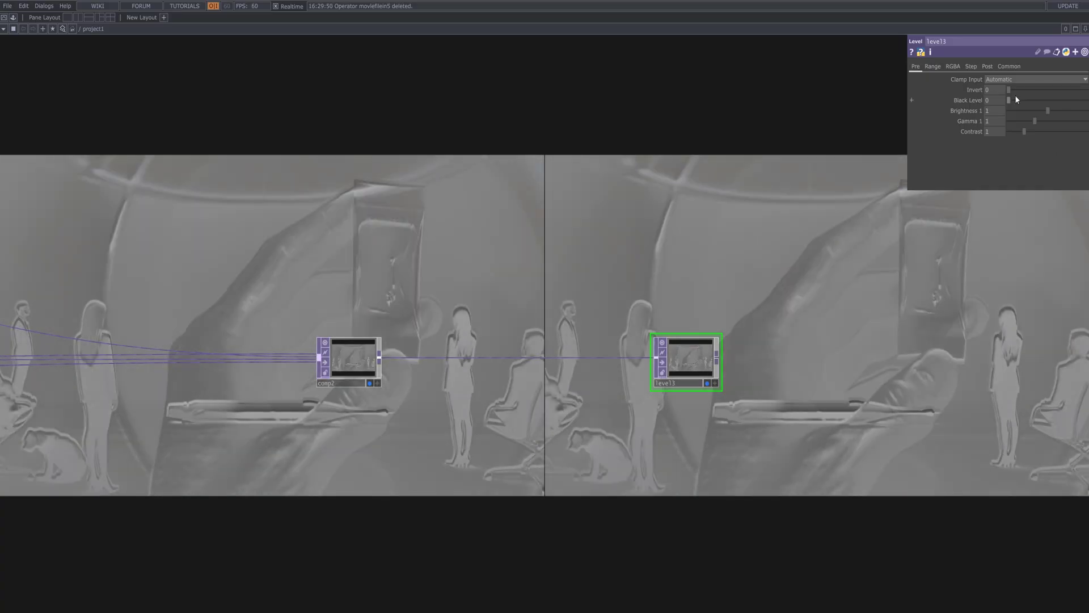
Step: Set the new Level TOP's Invert to 1, Brightness to 1.39, Gamma to 1.08 and Contrast to 1.87
{"action": "left_click_drag", "start_coordinate": [1010, 90], "coordinate": [1087, 95]}
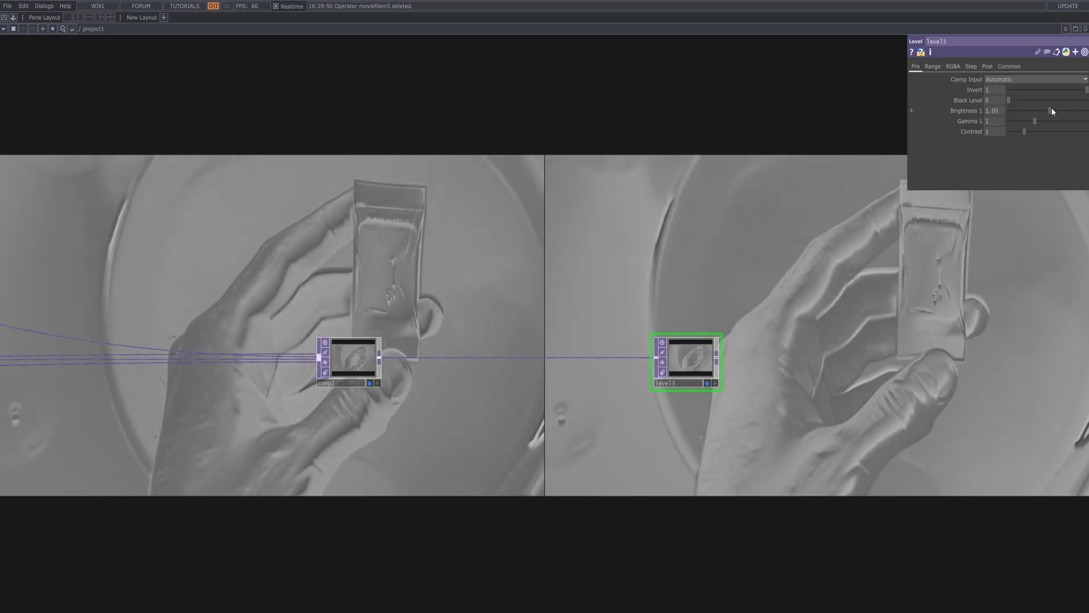
{"action": "left_click_drag", "start_coordinate": [1050, 111], "coordinate": [1064, 111]}
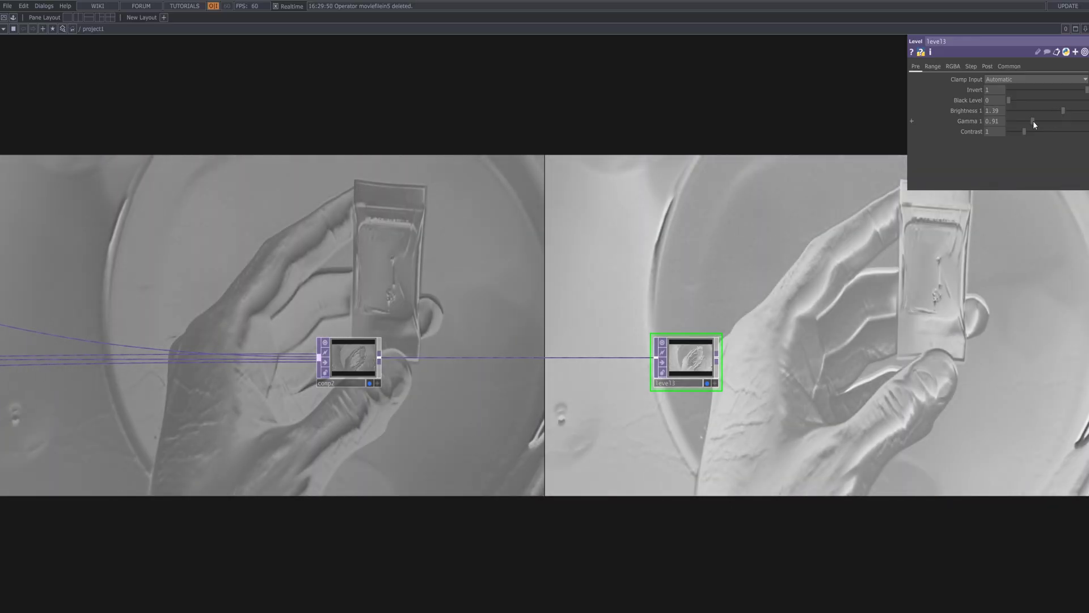
{"action": "left_click_drag", "start_coordinate": [1033, 121], "coordinate": [1038, 146]}
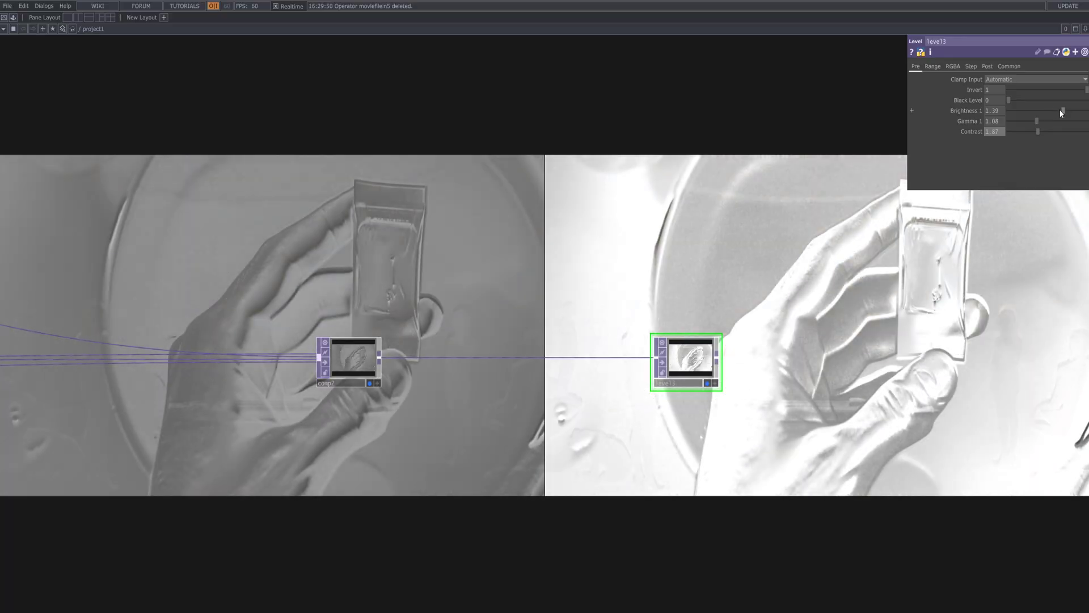
Step: Try a lower Invert and a Black Level of 0.05 on the Level TOP, restoring Invert to 1 and Black Level to 0
{"action": "left_click", "coordinate": [1077, 90]}
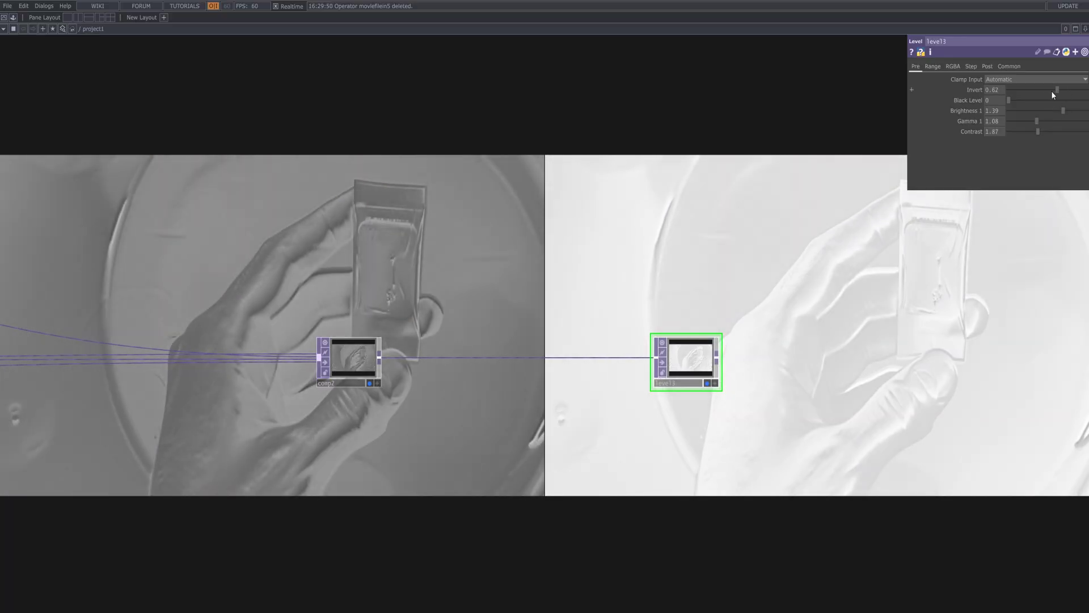
{"action": "left_click_drag", "start_coordinate": [1008, 90], "coordinate": [1088, 93]}
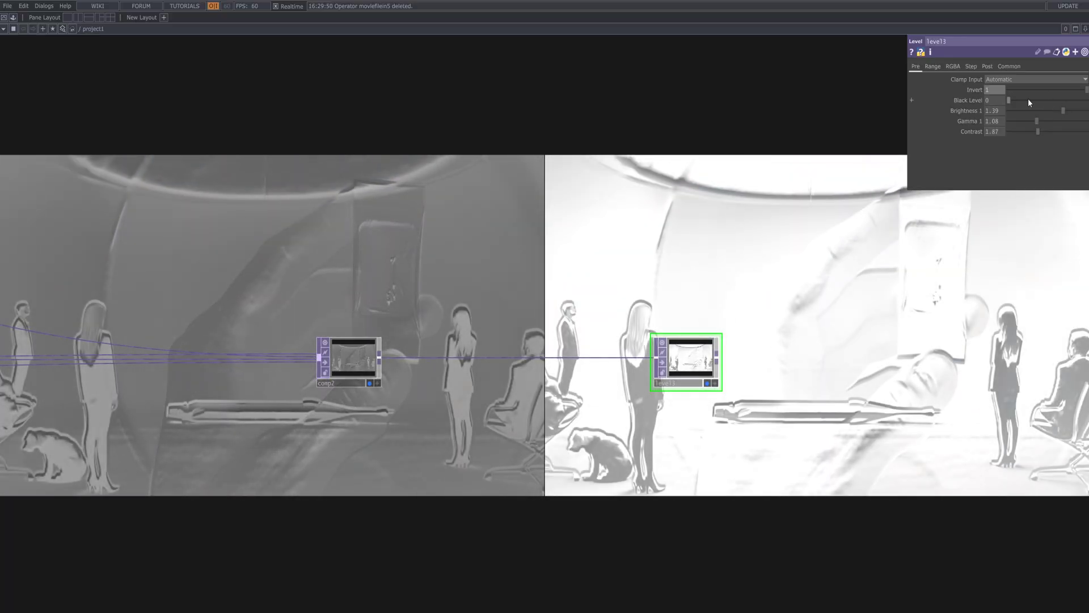
{"action": "mouse_move", "coordinate": [1008, 99]}
{"action": "left_mouse_down"}
{"action": "mouse_move", "coordinate": [1045, 101]}
{"action": "mouse_move", "coordinate": [975, 105]}
{"action": "mouse_move", "coordinate": [1013, 100]}
{"action": "left_mouse_up"}
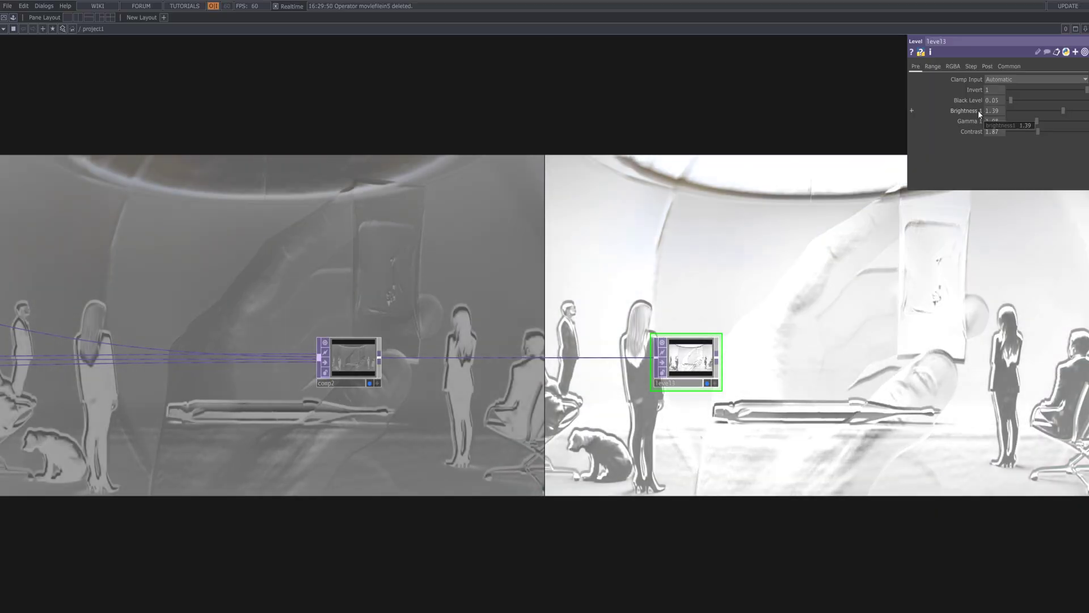
{"action": "left_click_drag", "start_coordinate": [979, 112], "coordinate": [944, 113]}
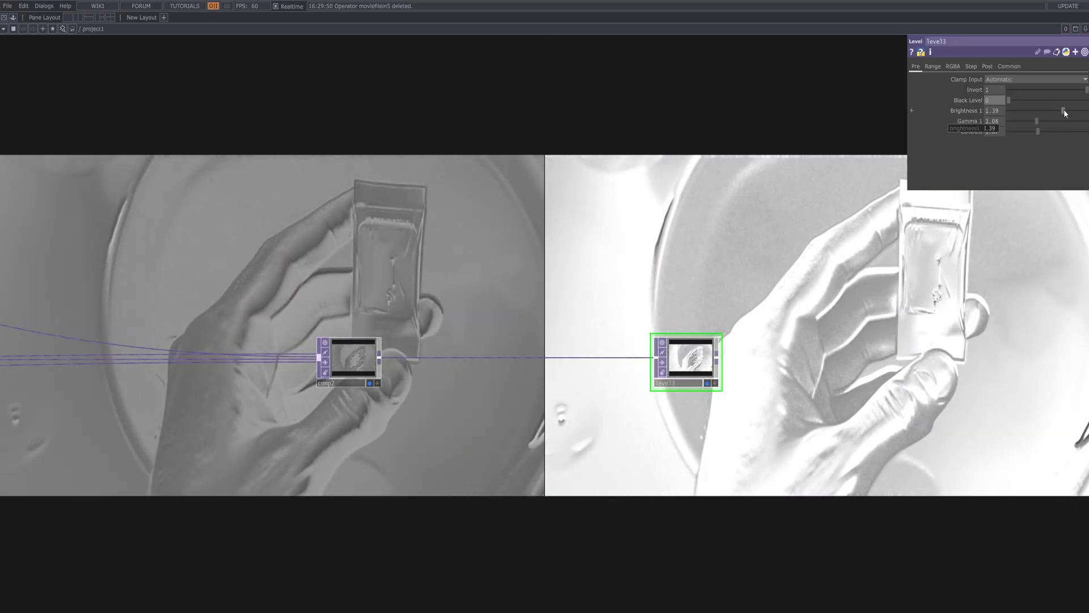
Step: Reduce the Level TOP's Brightness to 1.2
{"action": "left_click_drag", "start_coordinate": [1063, 110], "coordinate": [1057, 117]}
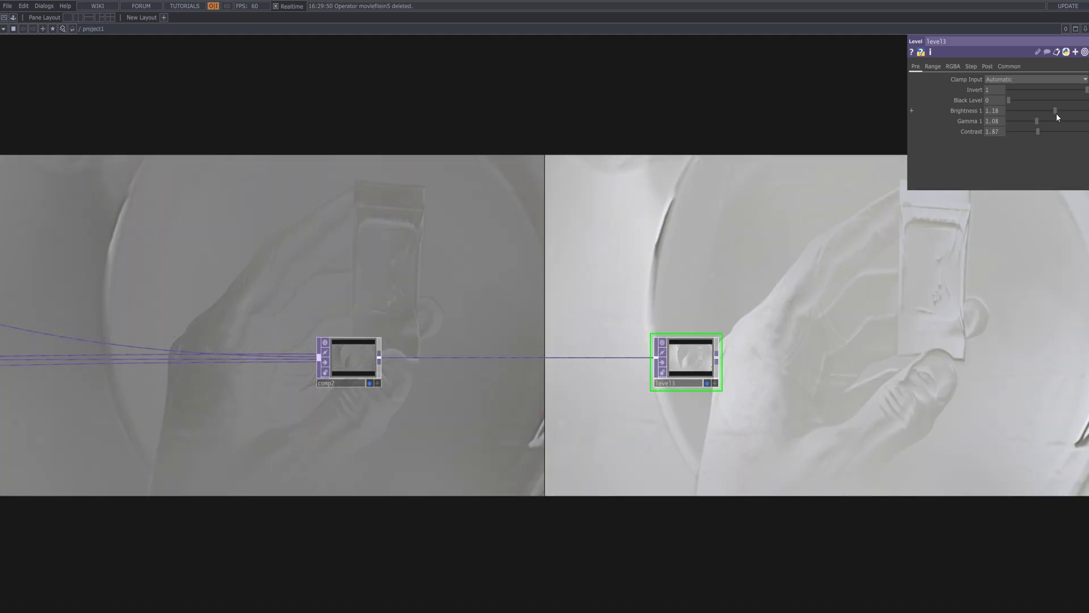
{"action": "mouse_move", "coordinate": [1057, 116]}
{"action": "left_mouse_down"}
{"action": "mouse_move", "coordinate": [1088, 119]}
{"action": "mouse_move", "coordinate": [1042, 118]}
{"action": "mouse_move", "coordinate": [1057, 120]}
{"action": "left_mouse_up"}
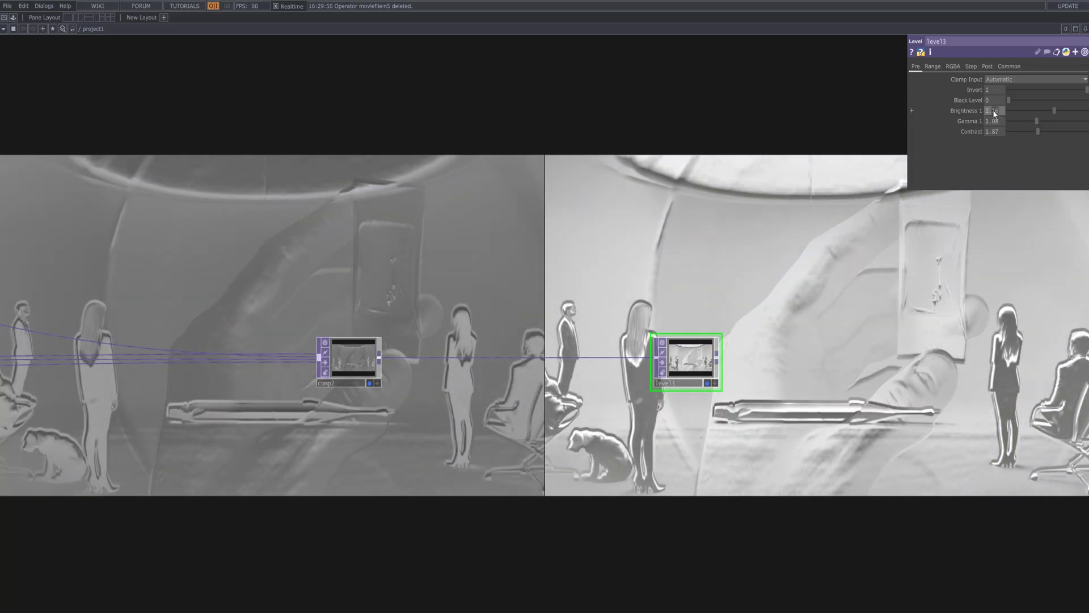
{"action": "type", "text": "2"}
{"action": "key", "text": "Return"}
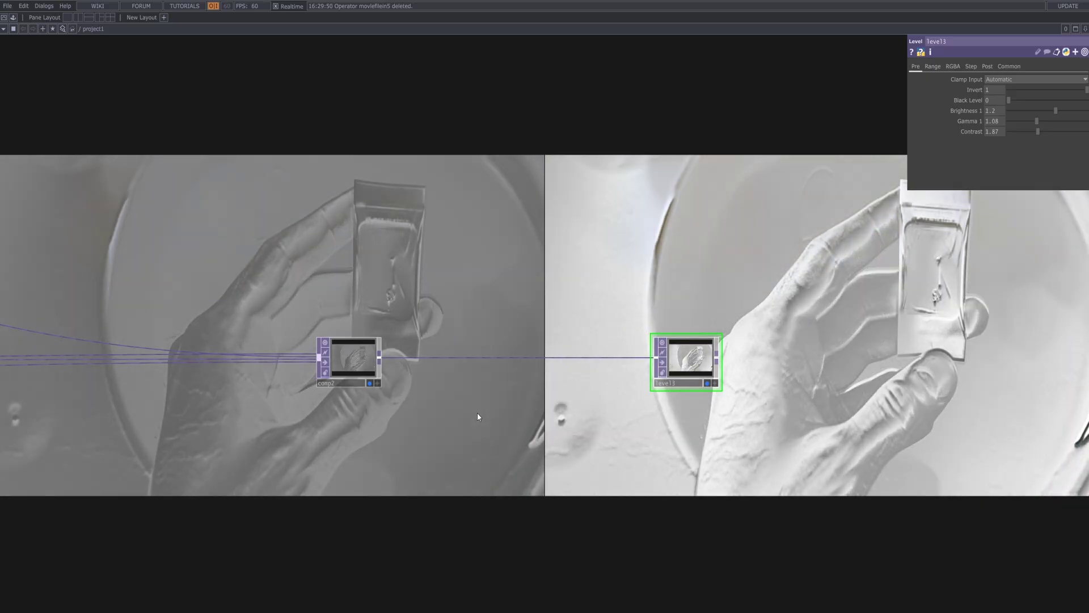
Step: Add a Null TOP fed by the final Level TOP's output
{"action": "scroll", "coordinate": [478, 413], "scroll_direction": "down", "scroll_amount": 5}
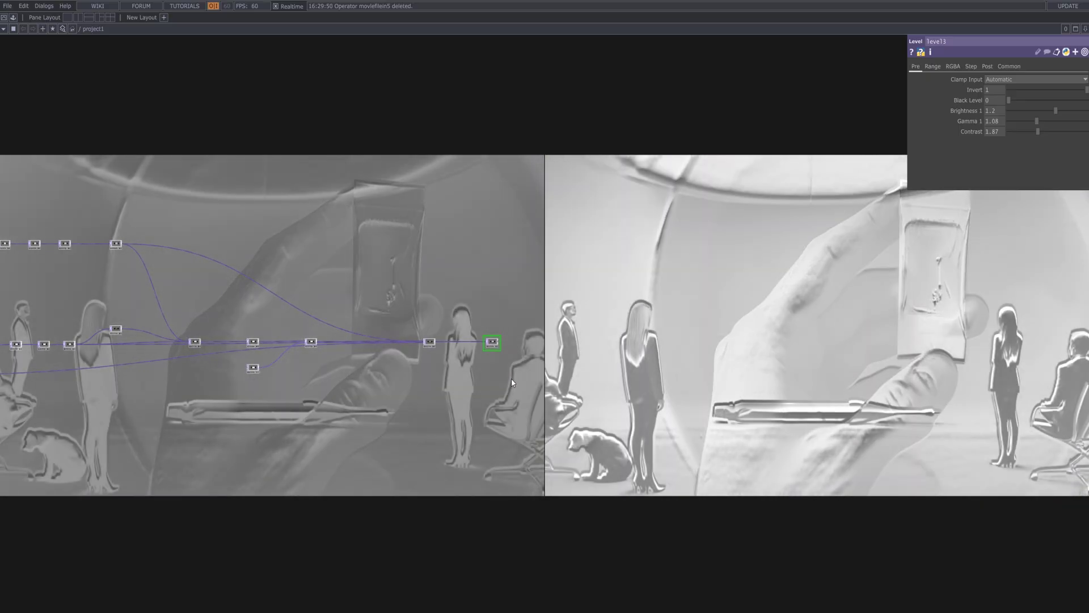
{"action": "scroll", "coordinate": [511, 353], "scroll_direction": "up", "scroll_amount": 5}
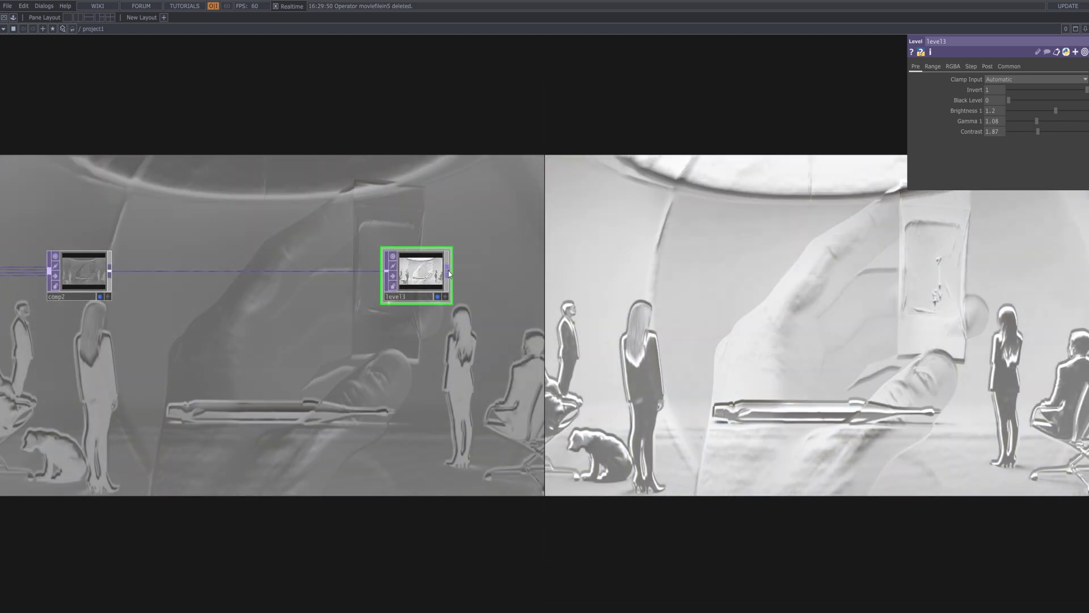
{"action": "left_click", "coordinate": [447, 270]}
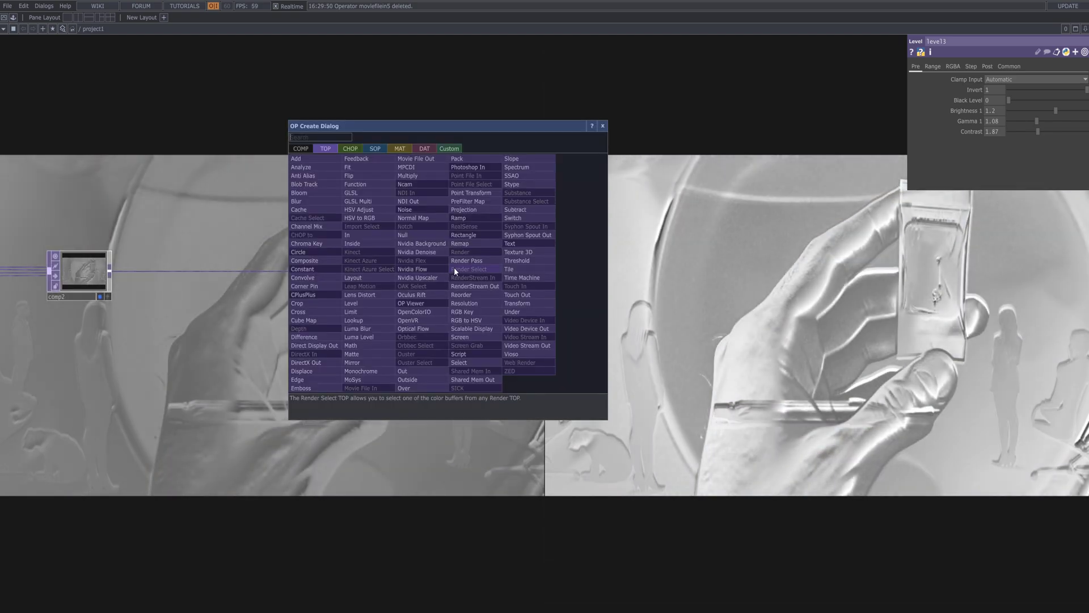
{"action": "type", "text": "null"}
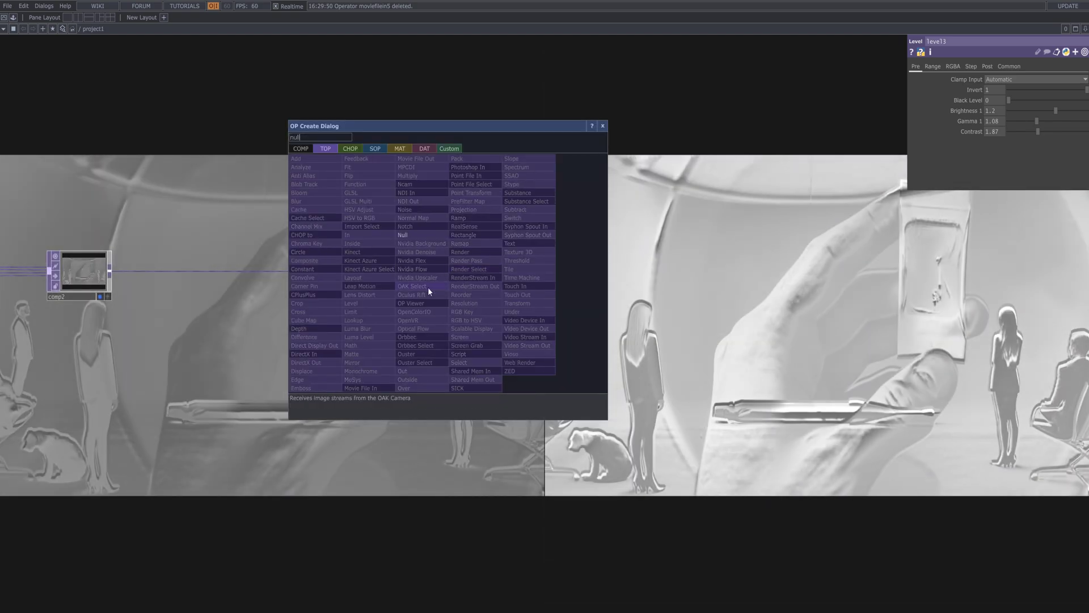
{"action": "left_click", "coordinate": [421, 234]}
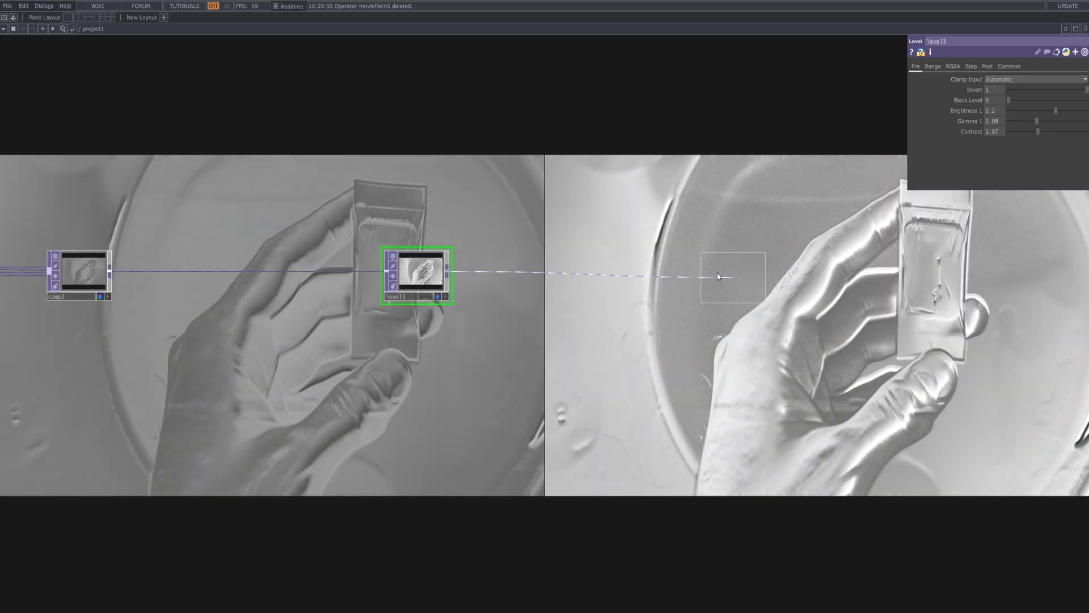
{"action": "left_click", "coordinate": [706, 271]}
Step: Add a Resolution TOP directly after the new Null TOP
{"action": "left_click", "coordinate": [735, 270]}
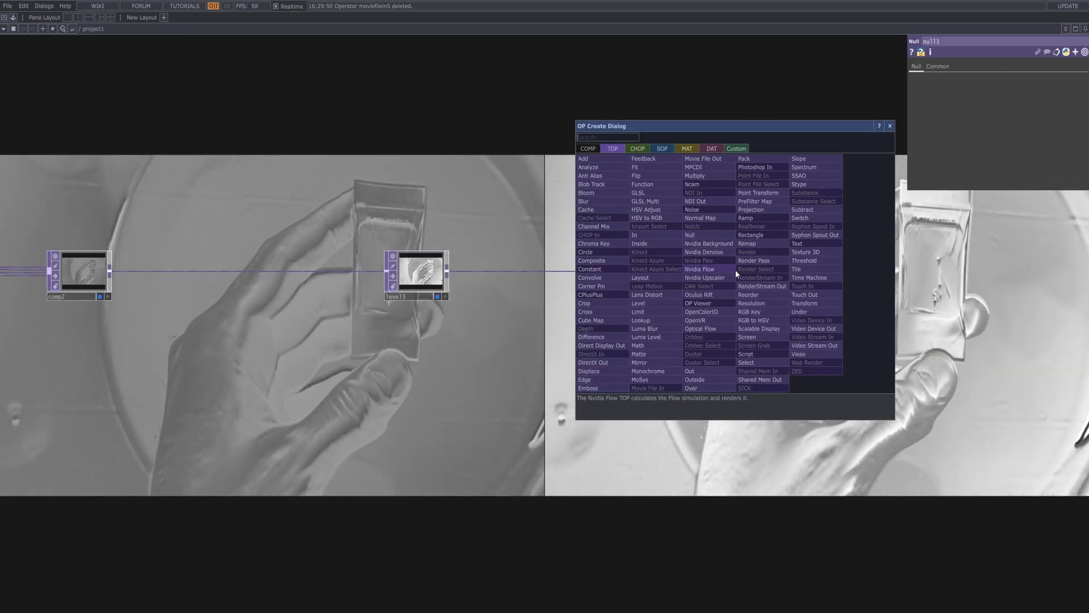
{"action": "type", "text": "re"}
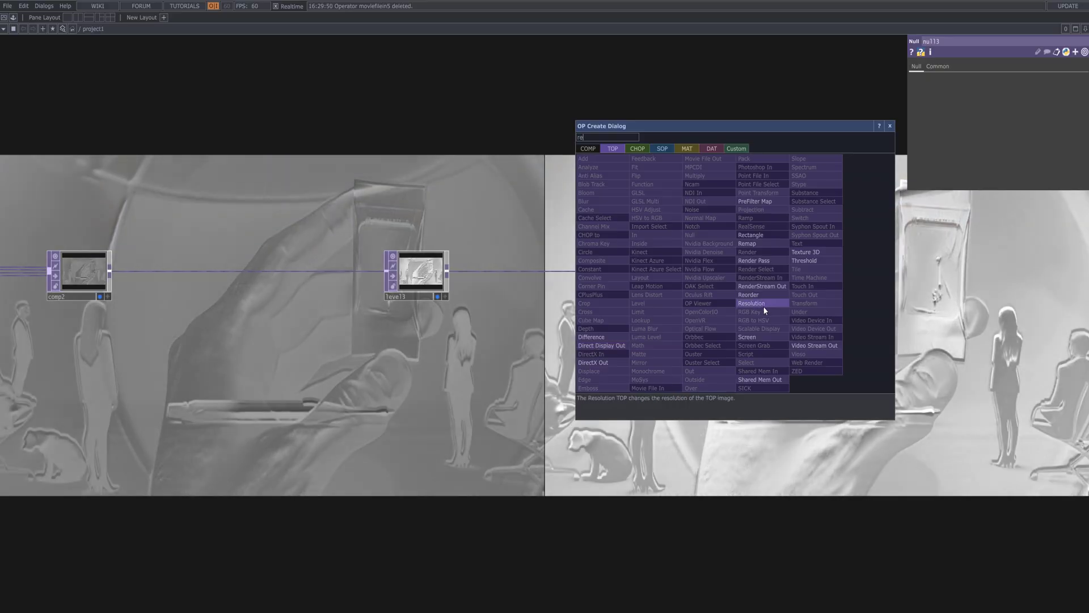
{"action": "left_click", "coordinate": [761, 303]}
{"action": "left_click", "coordinate": [823, 277]}
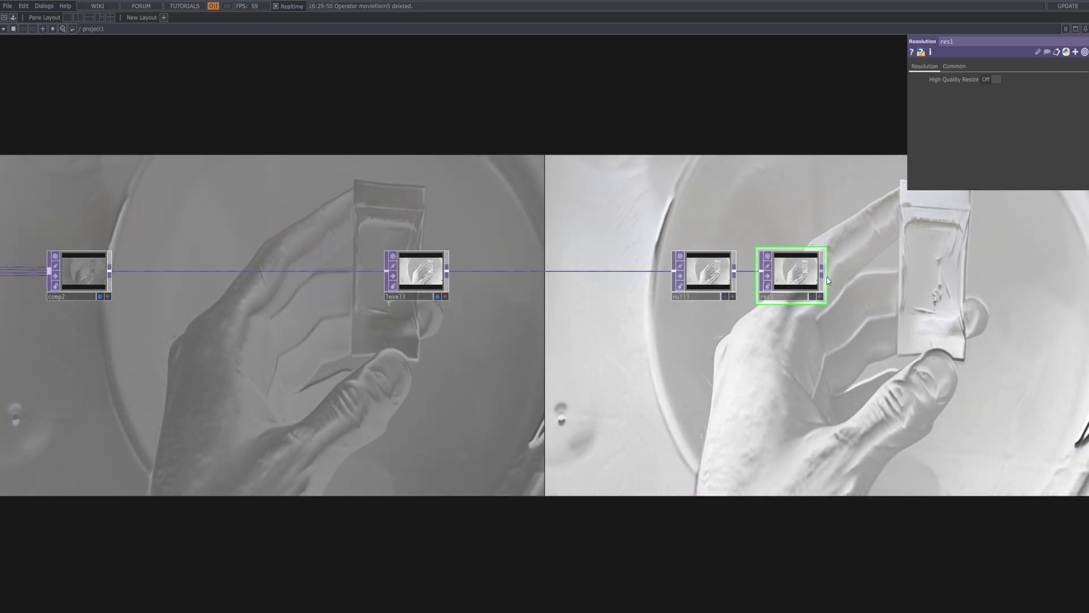
Step: Append an Out TOP to the Resolution TOP's output
{"action": "left_click", "coordinate": [823, 276]}
{"action": "type", "text": "out"}
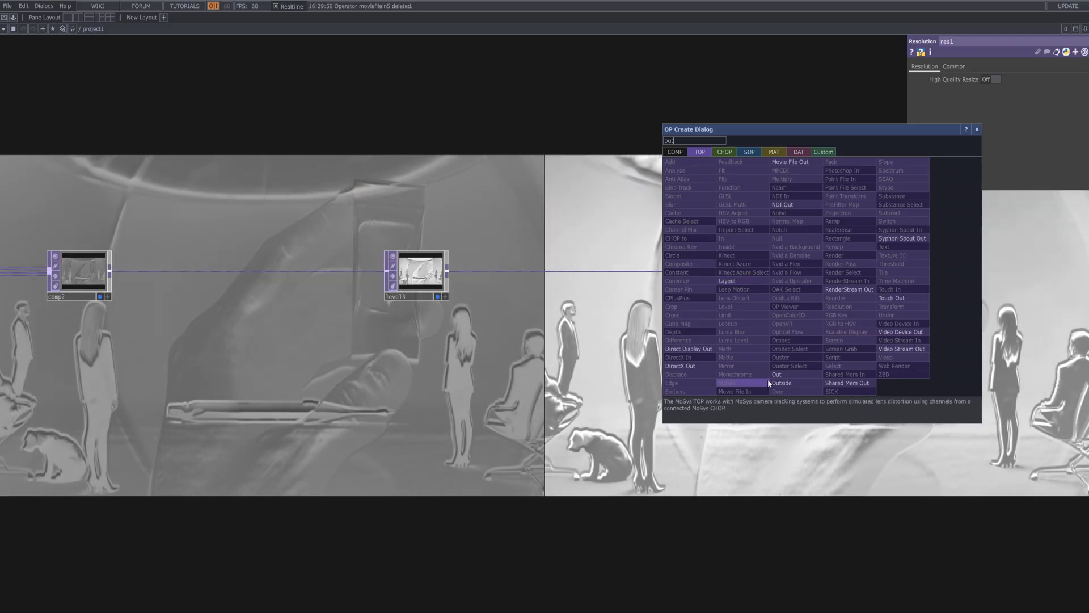
{"action": "left_click", "coordinate": [775, 375]}
{"action": "left_click", "coordinate": [880, 277]}
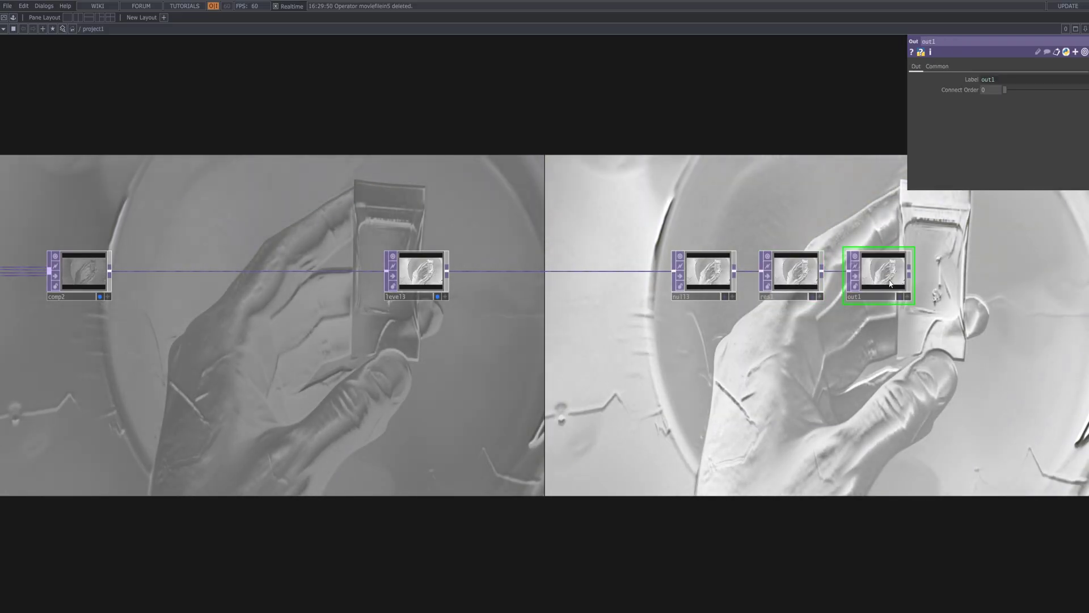
Step: Add a Movie File Out TOP at the end of the chain, fed by the Out TOP
{"action": "left_click_drag", "start_coordinate": [642, 295], "coordinate": [297, 303]}
{"action": "right_click", "coordinate": [548, 282]}
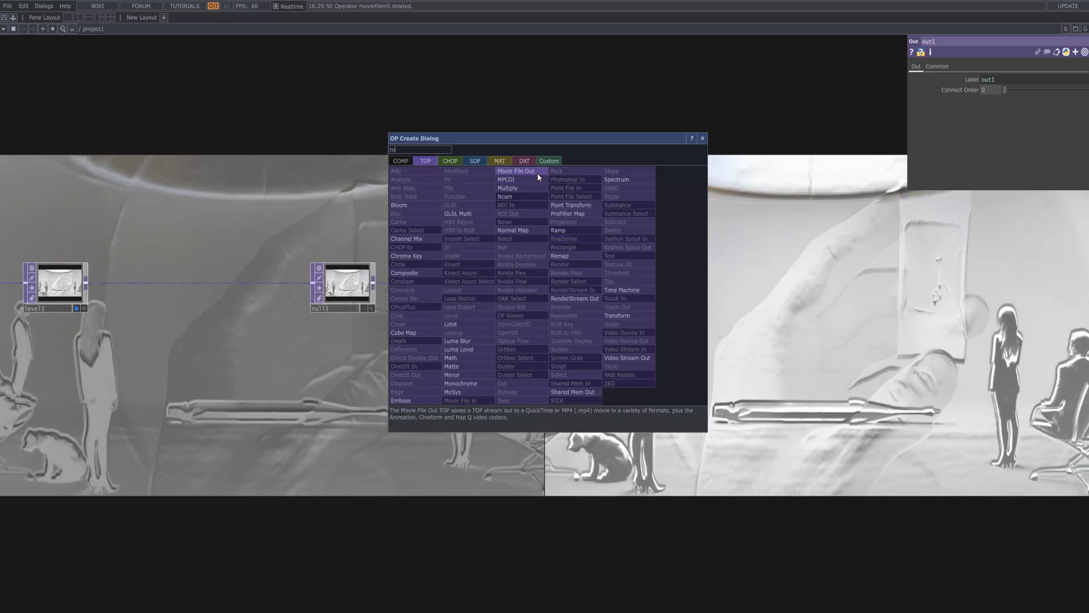
{"action": "left_click", "coordinate": [536, 173]}
{"action": "left_click", "coordinate": [969, 283]}
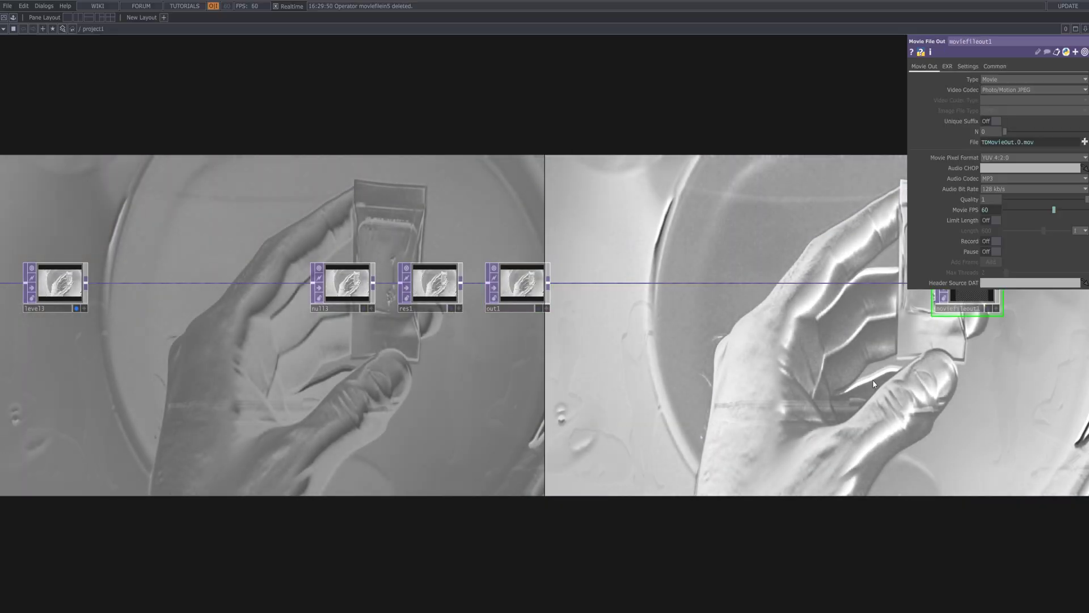
Step: Move the upper video chain closer to the lower network and shift the three Movie File In TOPs farther from their Composite
{"action": "scroll", "coordinate": [779, 429], "scroll_direction": "down", "scroll_amount": 10}
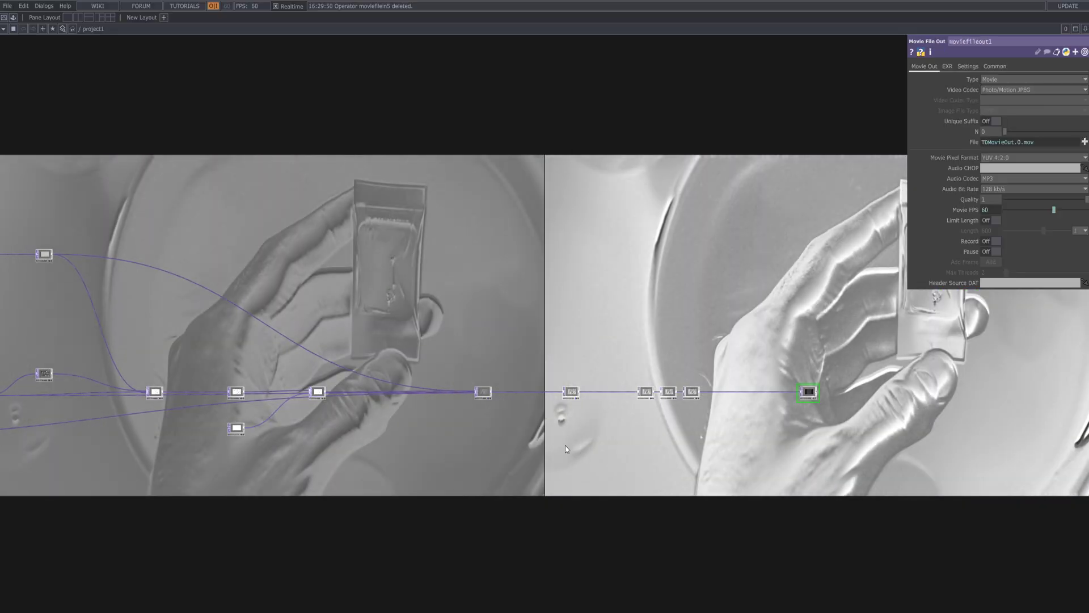
{"action": "scroll", "coordinate": [526, 439], "scroll_direction": "down", "scroll_amount": 5}
{"action": "left_click_drag", "start_coordinate": [526, 439], "coordinate": [681, 368]}
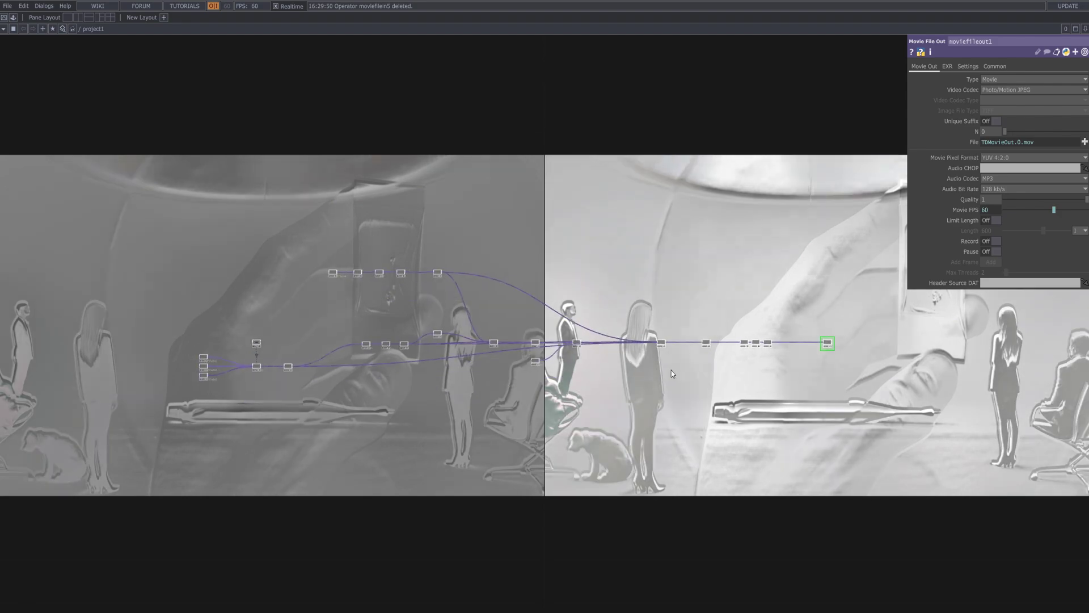
{"action": "scroll", "coordinate": [655, 398], "scroll_direction": "up", "scroll_amount": 3}
{"action": "left_click_drag", "start_coordinate": [715, 399], "coordinate": [708, 334]}
{"action": "left_click_drag", "start_coordinate": [716, 396], "coordinate": [783, 604]}
{"action": "left_click_drag", "start_coordinate": [753, 394], "coordinate": [744, 480]}
{"action": "left_click_drag", "start_coordinate": [462, 494], "coordinate": [491, 489]}
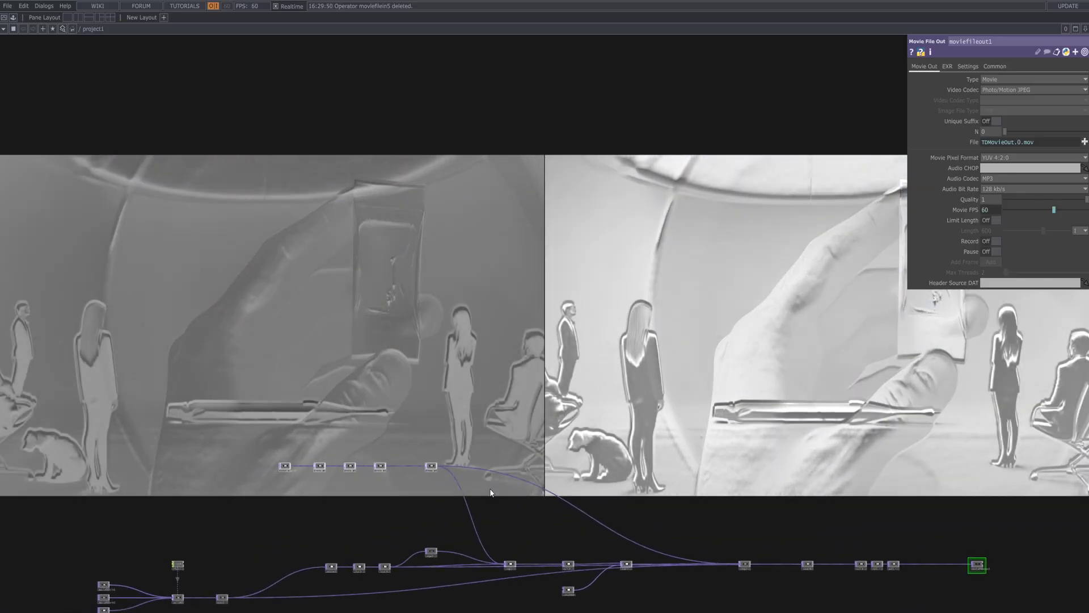
{"action": "right_click_drag", "start_coordinate": [291, 438], "coordinate": [275, 443]}
{"action": "left_click_drag", "start_coordinate": [429, 467], "coordinate": [372, 511]}
{"action": "left_click_drag", "start_coordinate": [572, 573], "coordinate": [549, 518]}
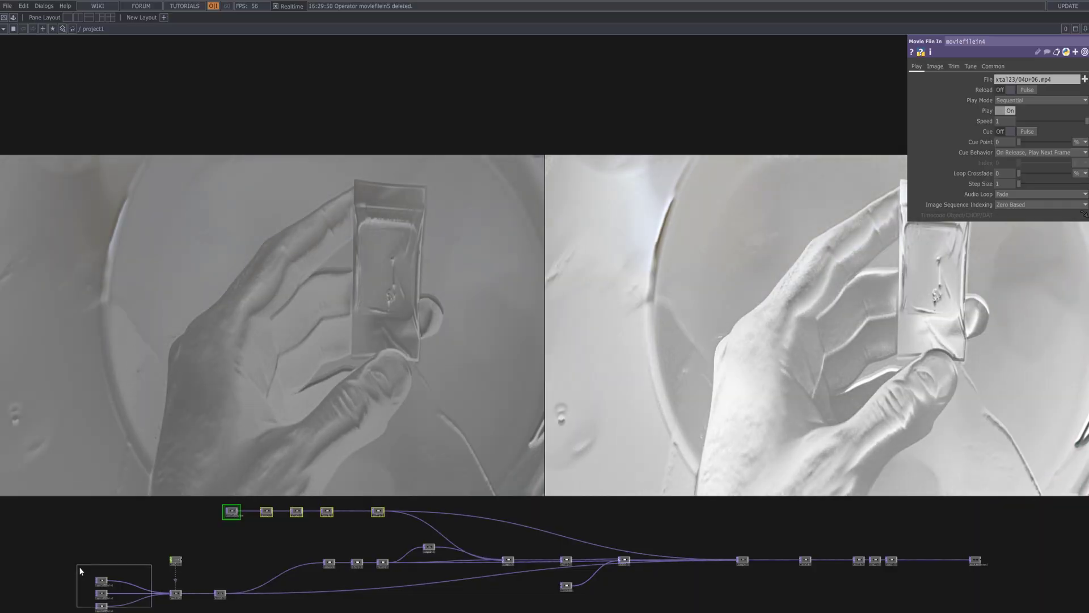
{"action": "left_click_drag", "start_coordinate": [79, 567], "coordinate": [48, 580]}
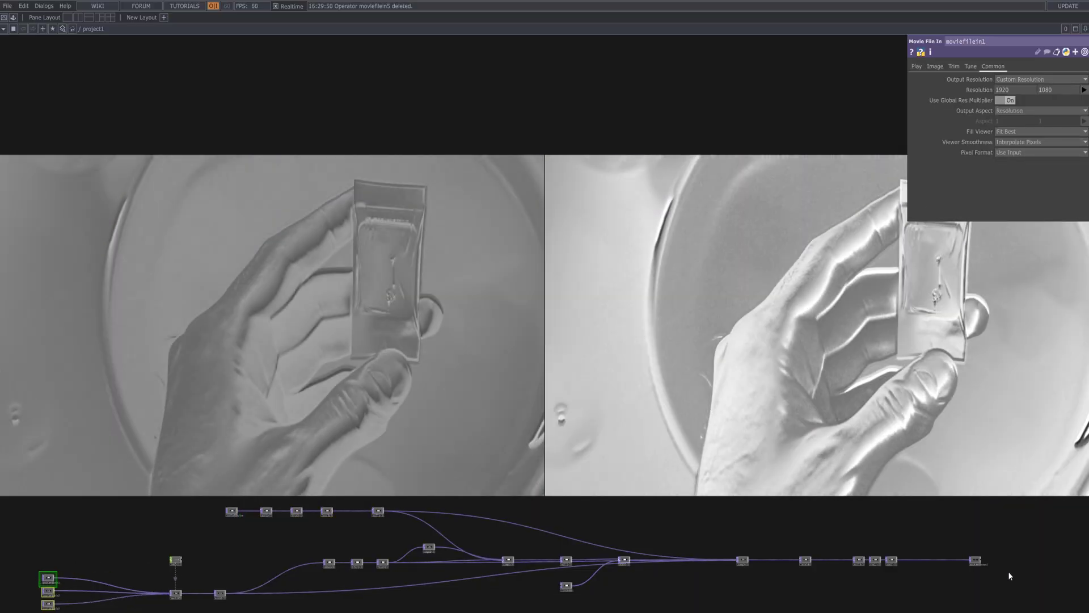
Step: Shift the output chain from the Exclude Composite onward away from the Over TOP, and hide the network's parameter display
{"action": "left_click_drag", "start_coordinate": [1009, 576], "coordinate": [693, 539]}
{"action": "left_click_drag", "start_coordinate": [805, 560], "coordinate": [833, 576]}
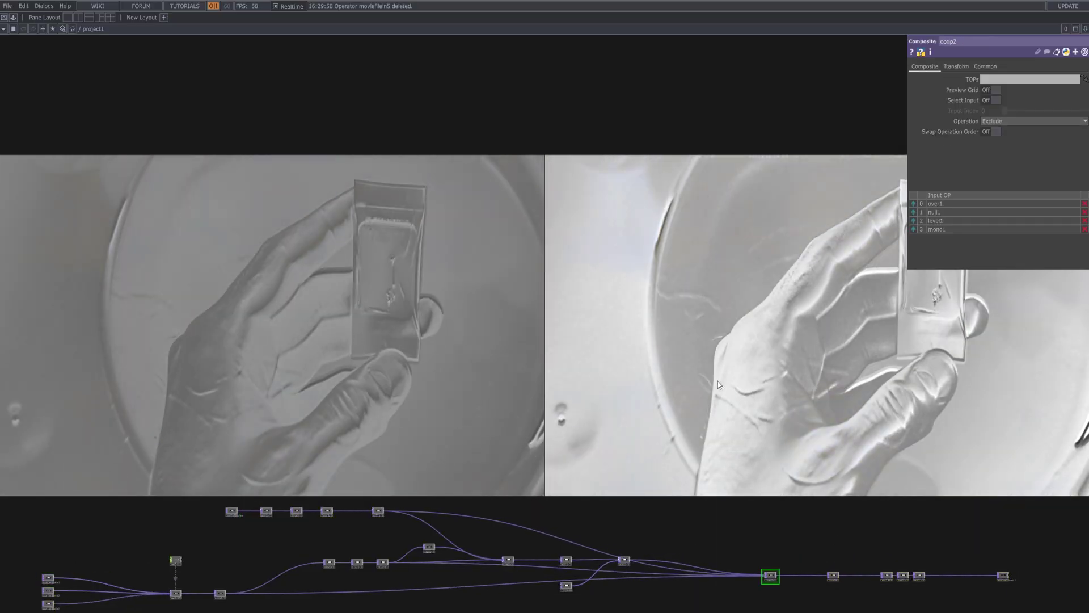
{"action": "right_click", "coordinate": [719, 382]}
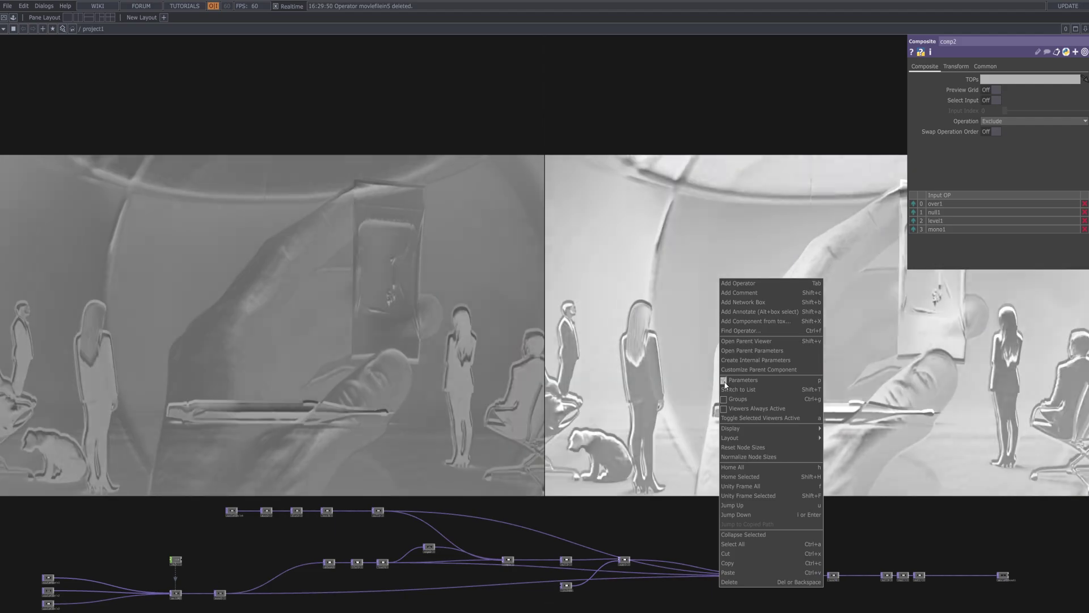
{"action": "left_click", "coordinate": [725, 384]}
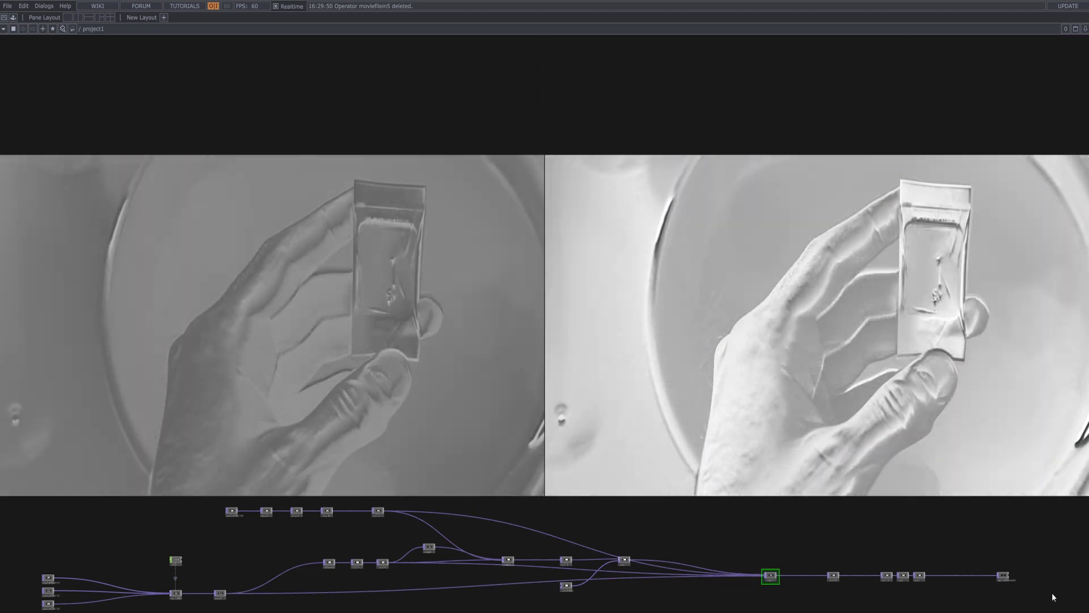